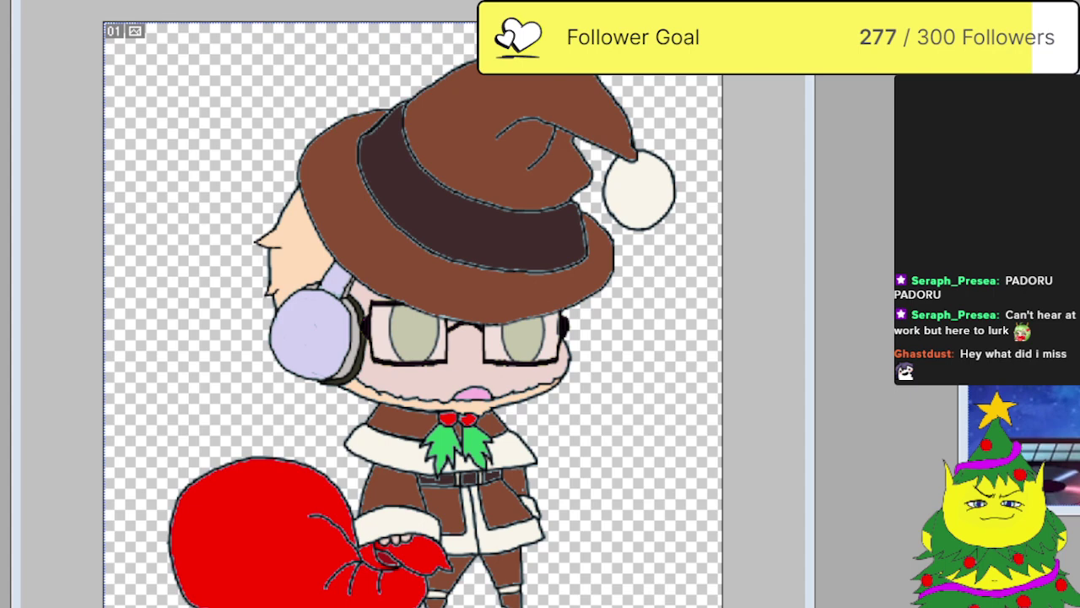
Bring up DigitalBluez.png as a reference, place it beside padoru template.psd and make the template the active document.
{"action": "key", "text": "alt+Tab"}
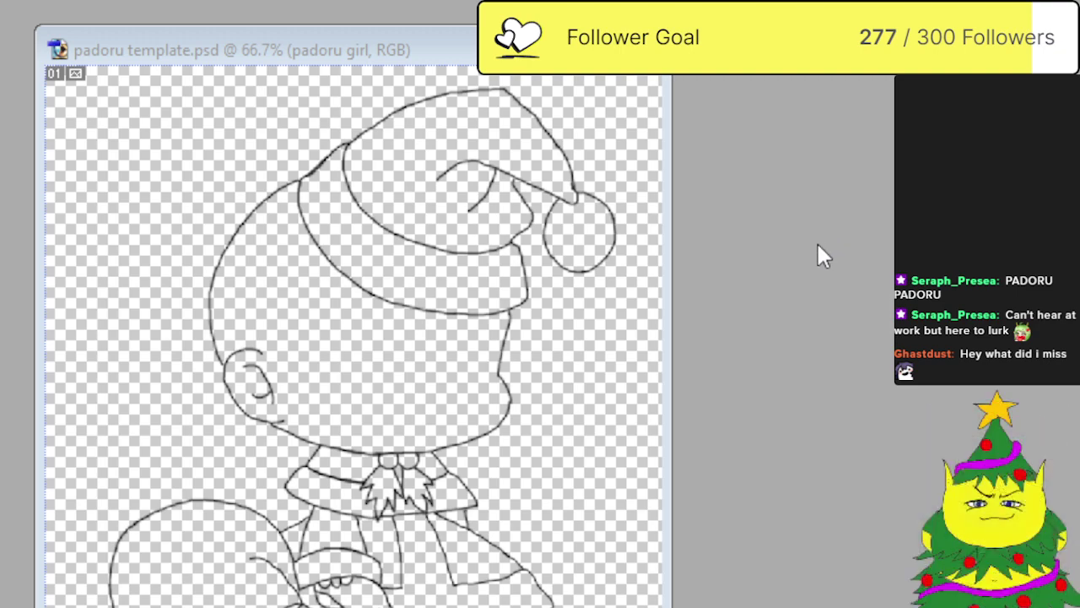
{"action": "key", "text": "ctrl+Tab"}
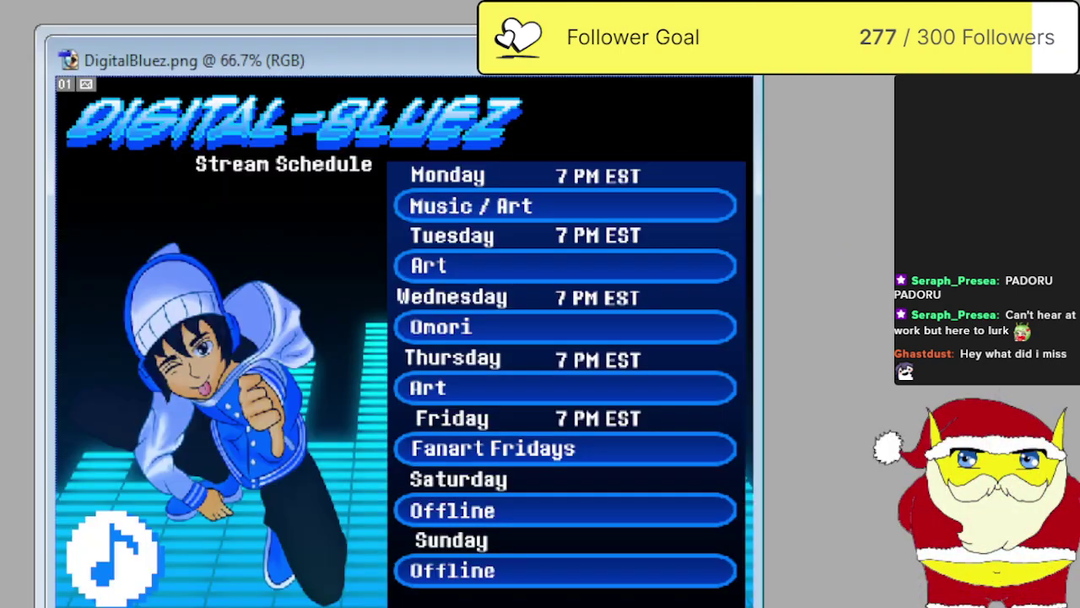
{"action": "key", "text": "ctrl+Tab"}
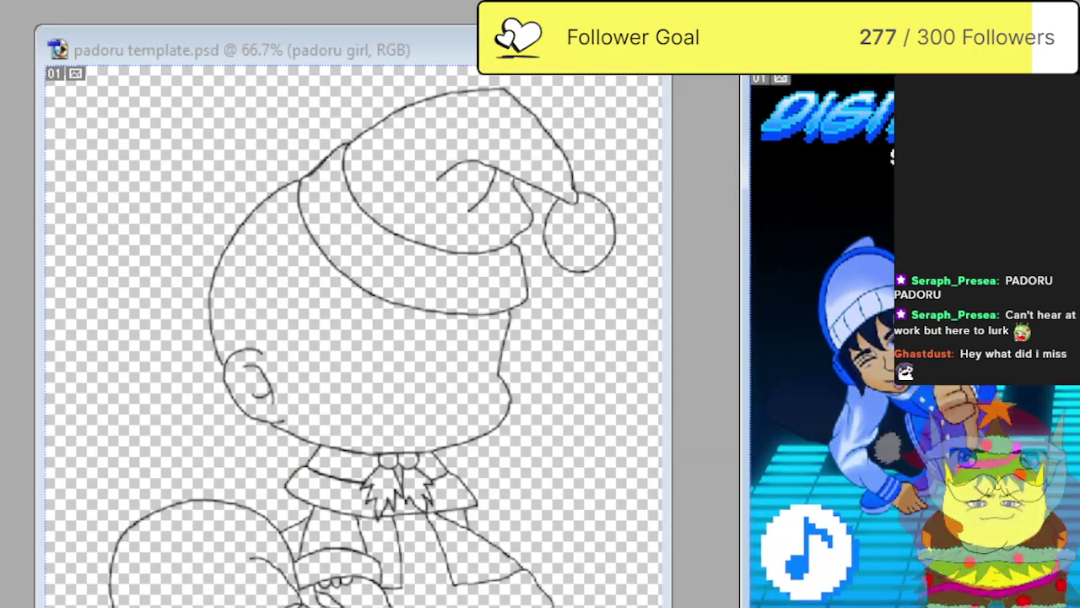
{"action": "left_click_drag", "start_coordinate": [928, 101], "coordinate": [928, 13]}
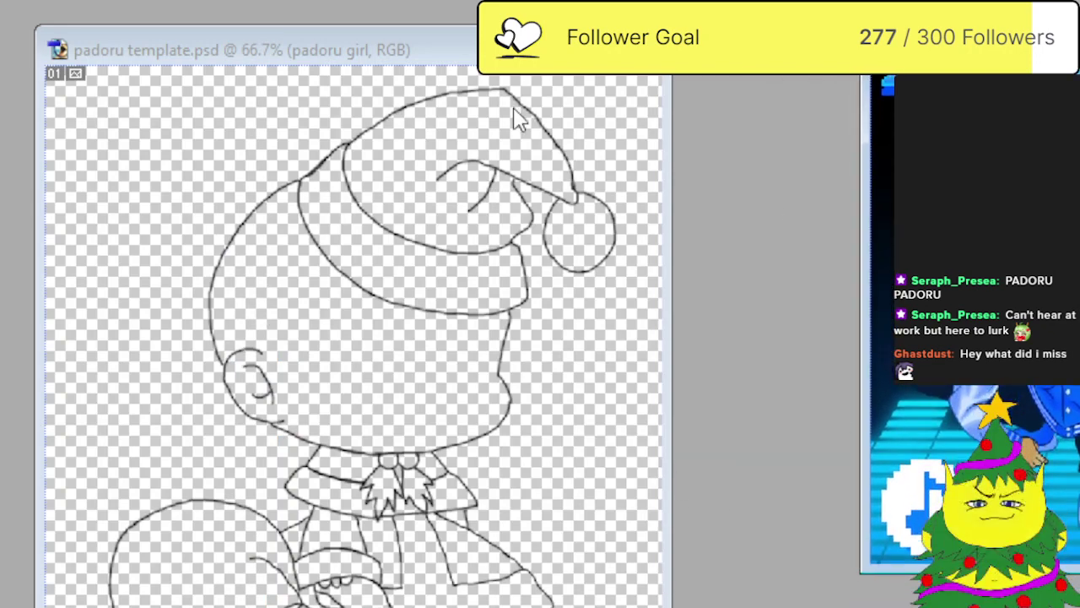
{"action": "left_click", "coordinate": [365, 59]}
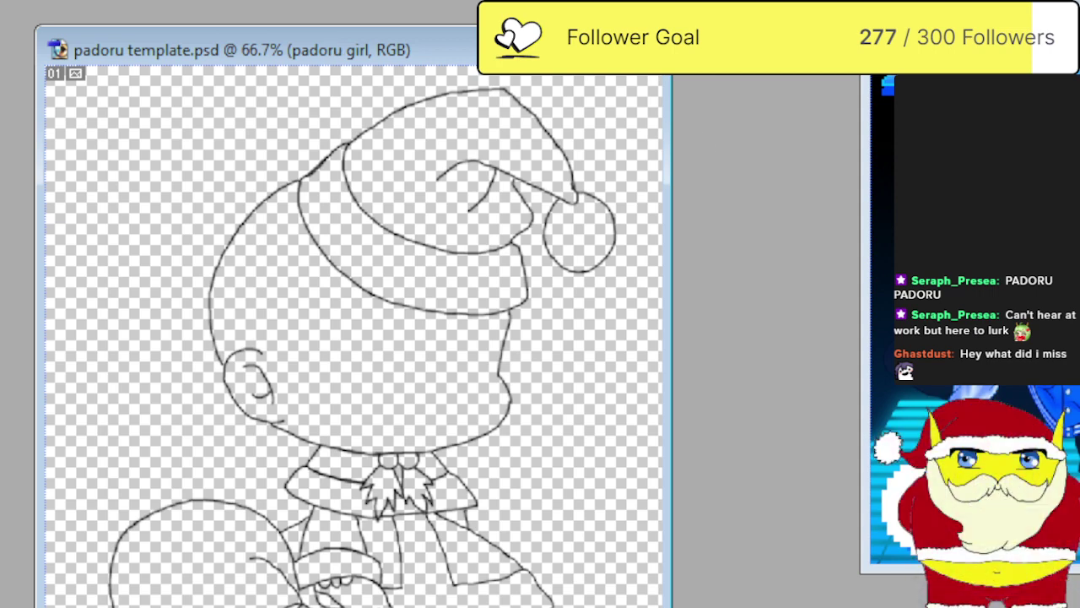
Restore the coat, eyes, eyebrows and mouth lines of the template figure and enlarge its document window.
{"action": "key", "text": "Delete"}
{"action": "key", "text": "ctrl+z"}
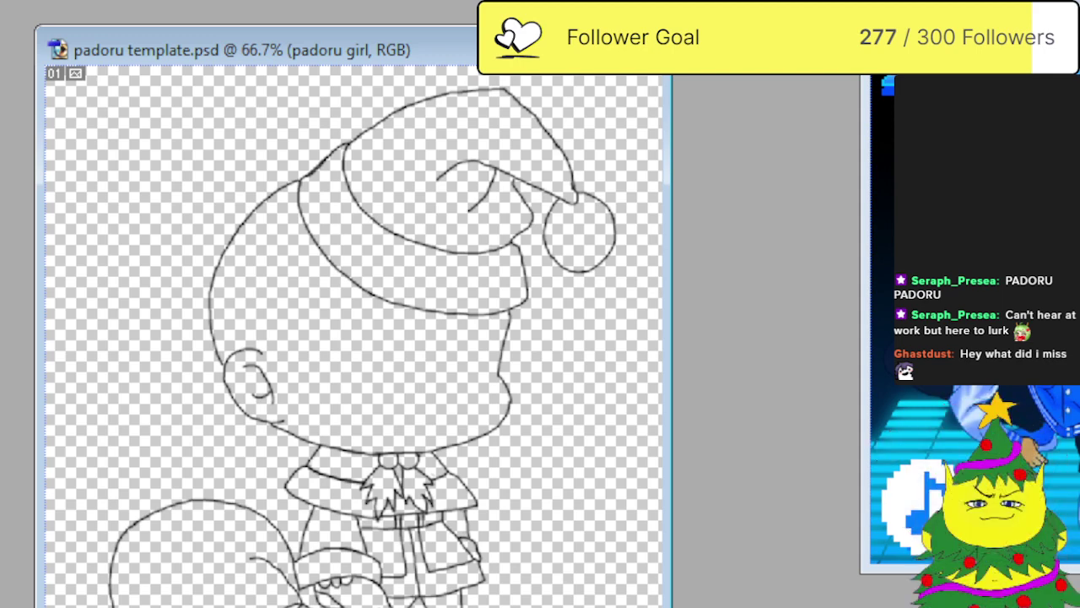
{"action": "key", "text": "ctrl+z"}
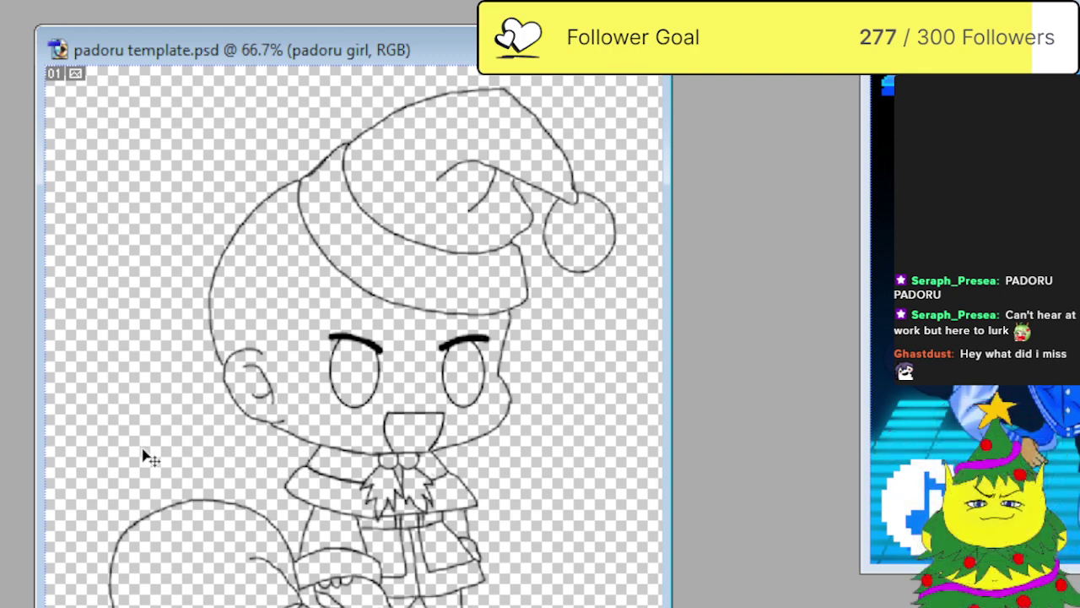
{"action": "key", "text": "ctrl+plus"}
{"action": "key", "text": "ctrl+plus"}
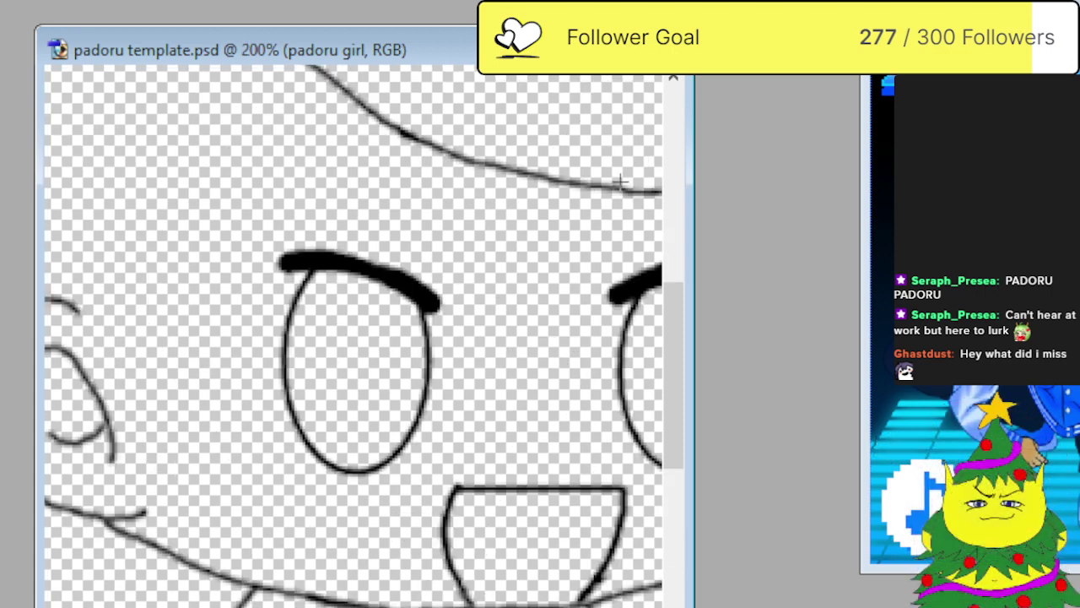
{"action": "left_click_drag", "start_coordinate": [689, 397], "coordinate": [896, 329]}
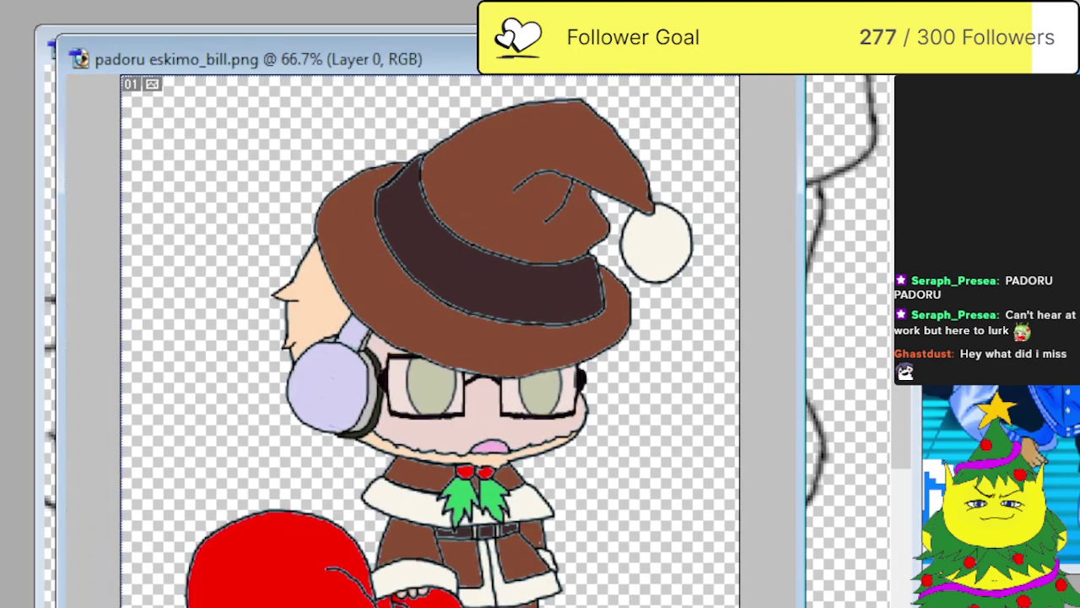
Copy the headphone from padoru eskimo_bill.png with a freehand lasso selection and paste it into a new document.
{"action": "key", "text": "ctrl+plus"}
{"action": "key", "text": "ctrl+plus"}
{"action": "key", "text": "ctrl+plus"}
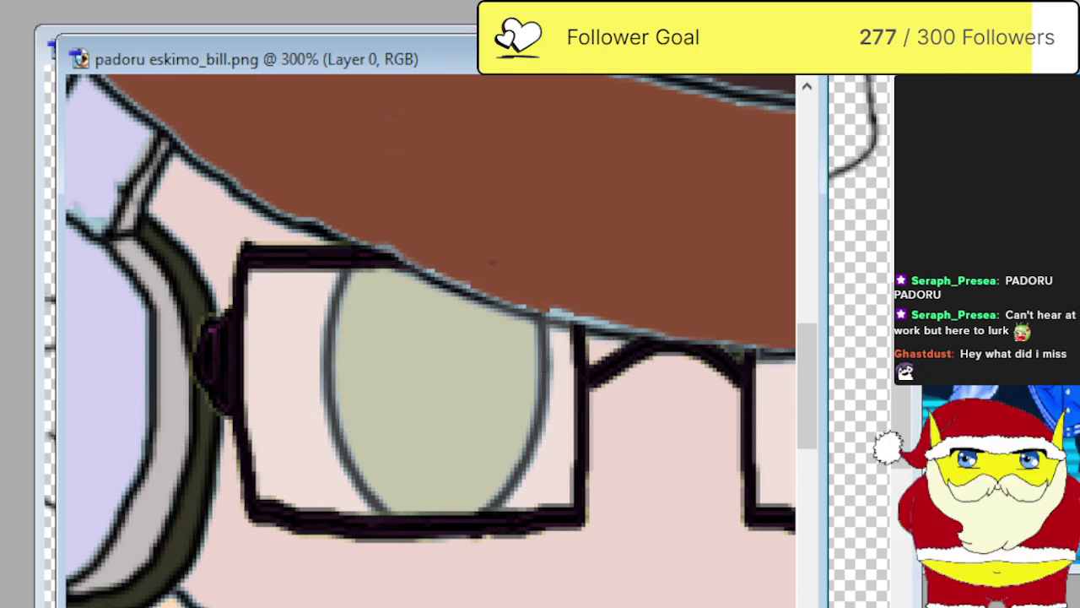
{"action": "scroll", "coordinate": [431, 338], "scroll_direction": "left", "scroll_amount": 5}
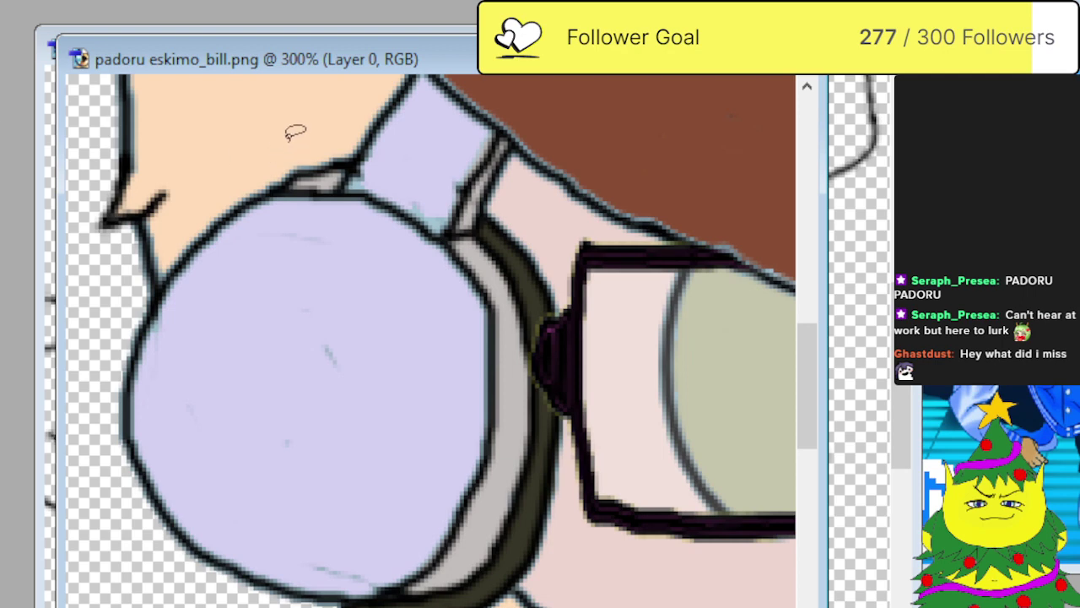
{"action": "scroll", "coordinate": [256, 193], "scroll_direction": "up", "scroll_amount": 2}
{"action": "mouse_move", "coordinate": [391, 102]}
{"action": "left_mouse_down"}
{"action": "mouse_move", "coordinate": [329, 162]}
{"action": "mouse_move", "coordinate": [146, 283]}
{"action": "mouse_move", "coordinate": [105, 374]}
{"action": "mouse_move", "coordinate": [88, 460]}
{"action": "mouse_move", "coordinate": [99, 544]}
{"action": "mouse_move", "coordinate": [127, 604]}
{"action": "mouse_move", "coordinate": [565, 582]}
{"action": "mouse_move", "coordinate": [574, 319]}
{"action": "mouse_move", "coordinate": [523, 175]}
{"action": "mouse_move", "coordinate": [499, 133]}
{"action": "mouse_move", "coordinate": [440, 97]}
{"action": "mouse_move", "coordinate": [409, 87]}
{"action": "mouse_move", "coordinate": [363, 122]}
{"action": "left_mouse_up"}
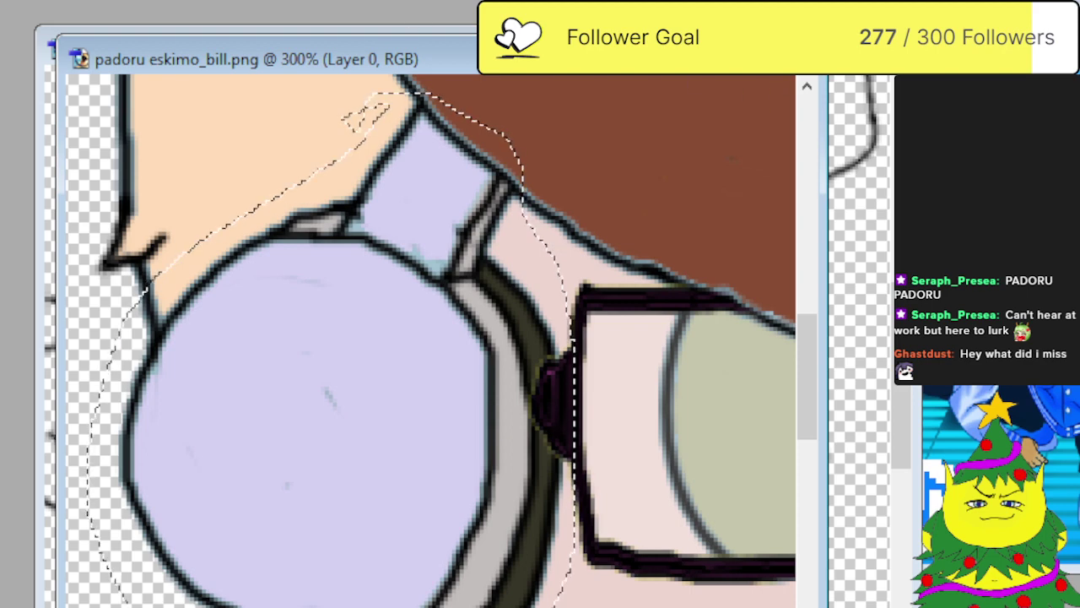
{"action": "key", "text": "ctrl+v"}
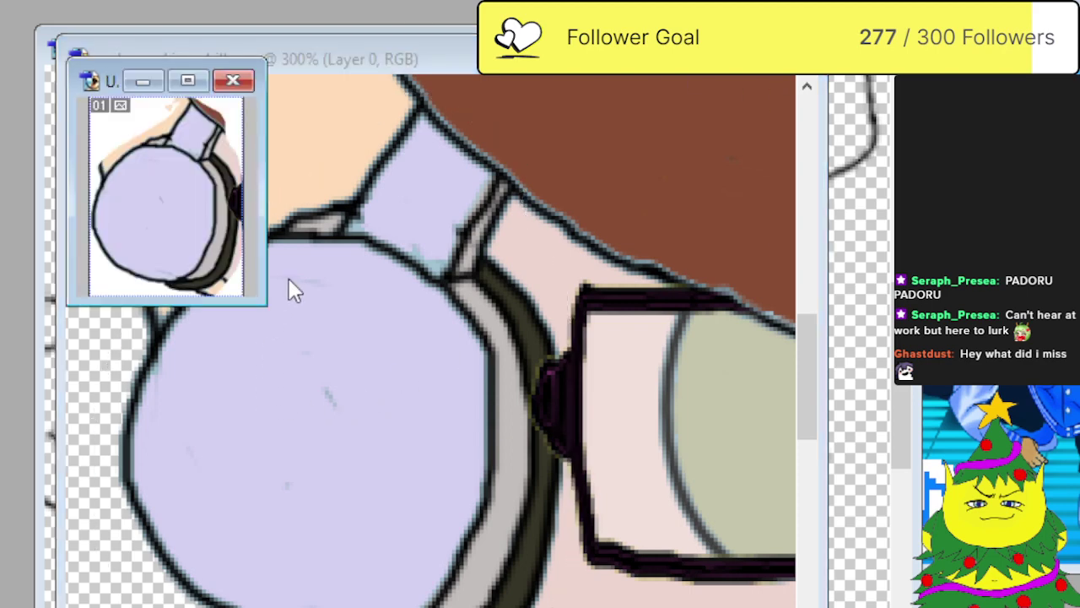
Enlarge the new headphone document's window and clear the lilac fill of the round ear cup to white.
{"action": "left_click_drag", "start_coordinate": [254, 296], "coordinate": [894, 605]}
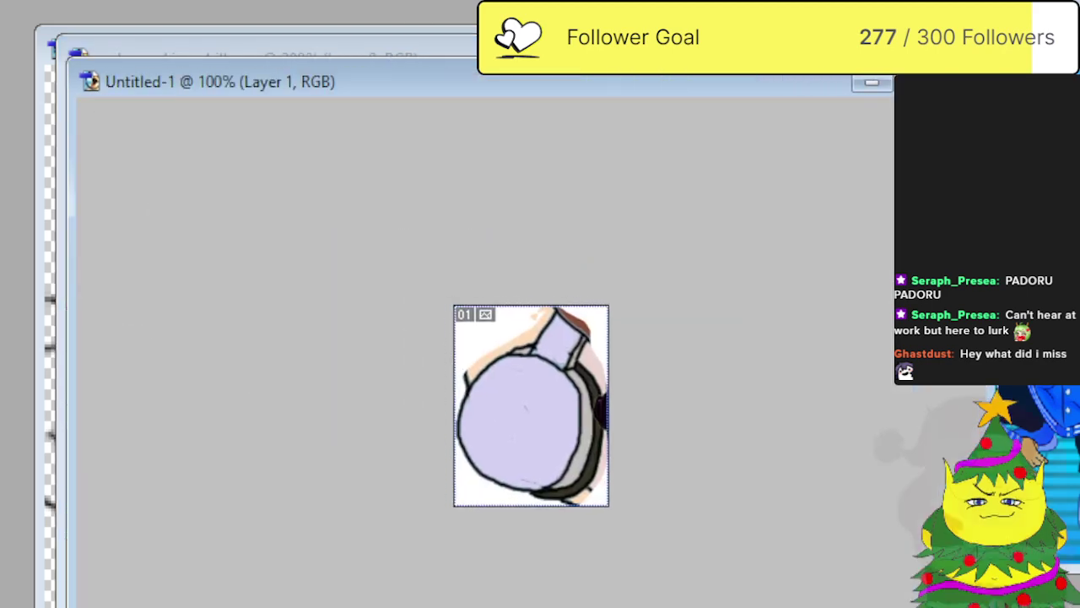
{"action": "key", "text": "ctrl+plus"}
{"action": "key", "text": "ctrl+plus"}
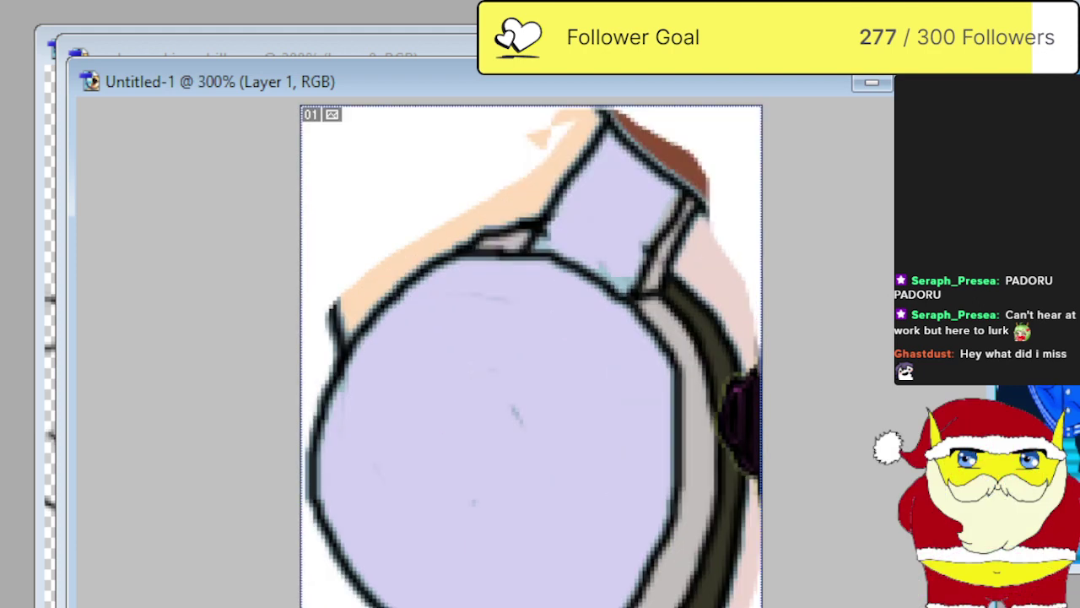
{"action": "left_click_drag", "start_coordinate": [692, 93], "coordinate": [653, 32]}
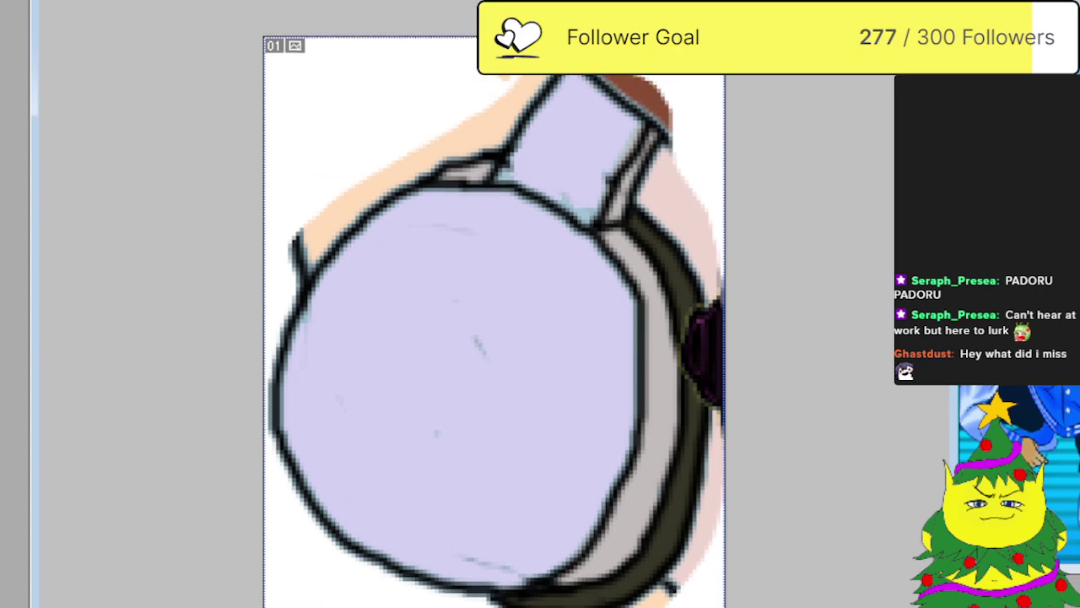
{"action": "left_click", "coordinate": [417, 330]}
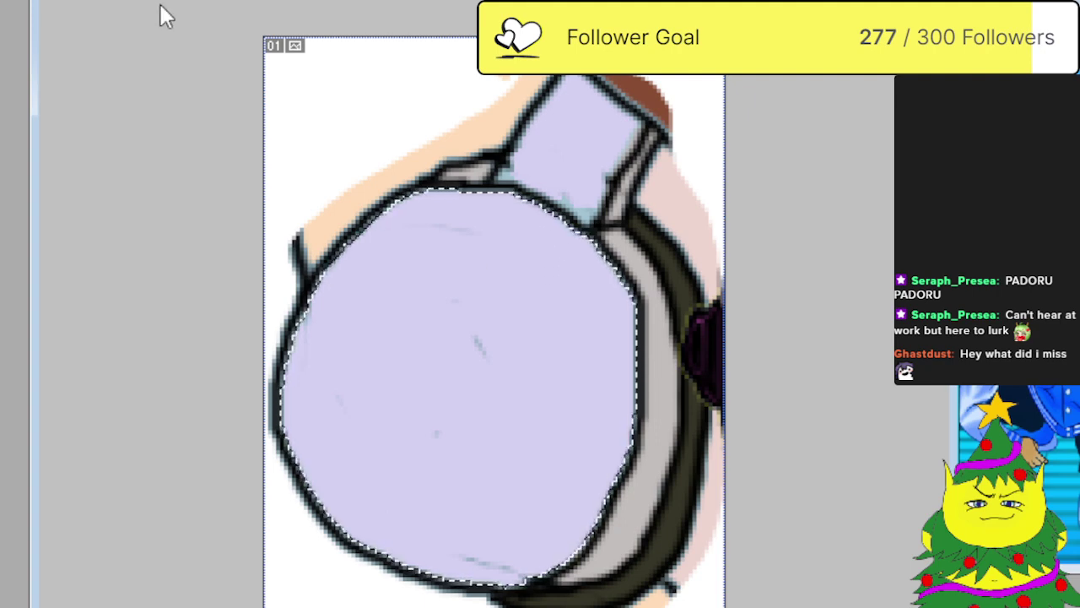
{"action": "left_click", "coordinate": [498, 405]}
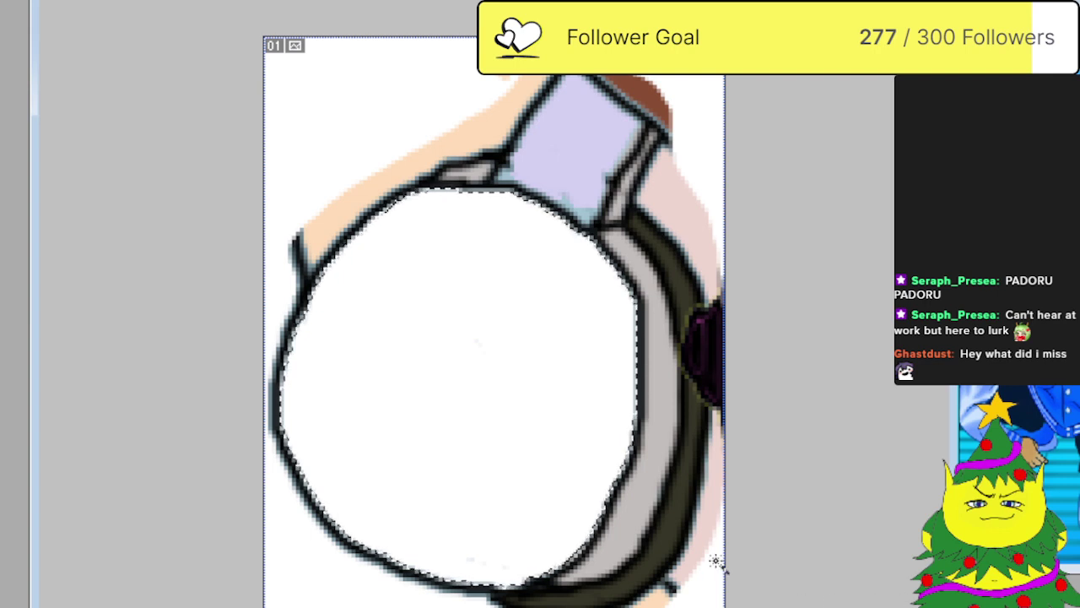
Clear the grey ear cup rim, the lilac headband piece and the small grey connectors to white.
{"action": "left_click", "coordinate": [639, 549]}
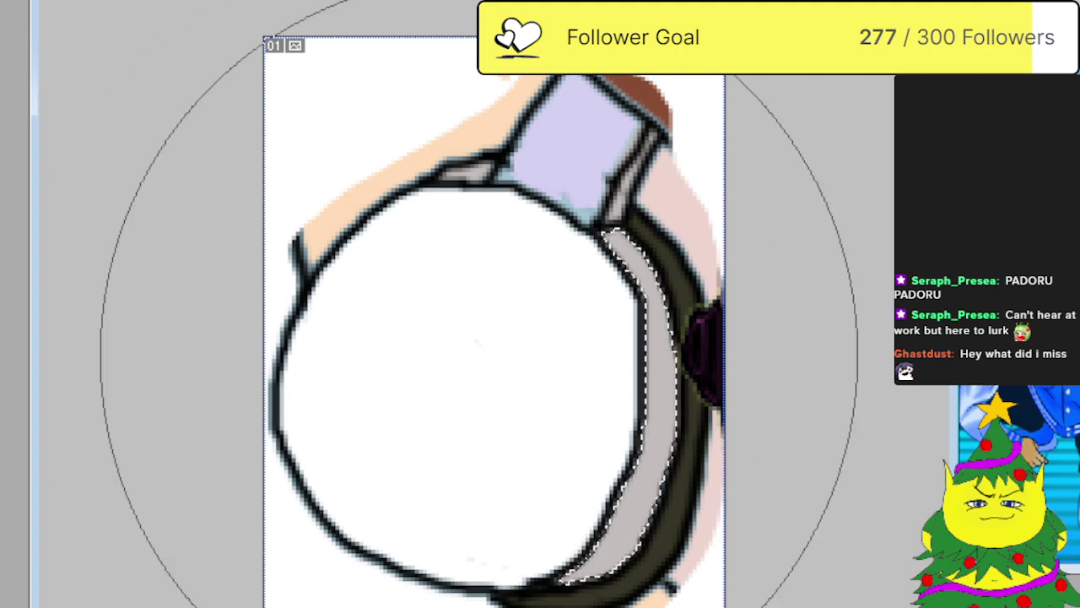
{"action": "left_click_drag", "start_coordinate": [506, 410], "coordinate": [602, 434]}
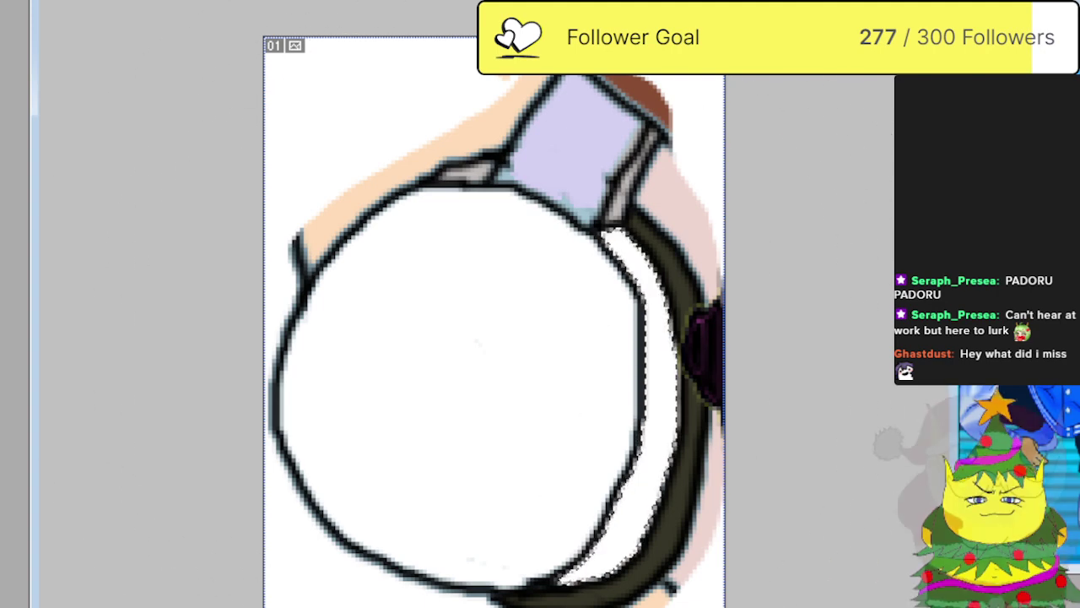
{"action": "left_click", "coordinate": [549, 162]}
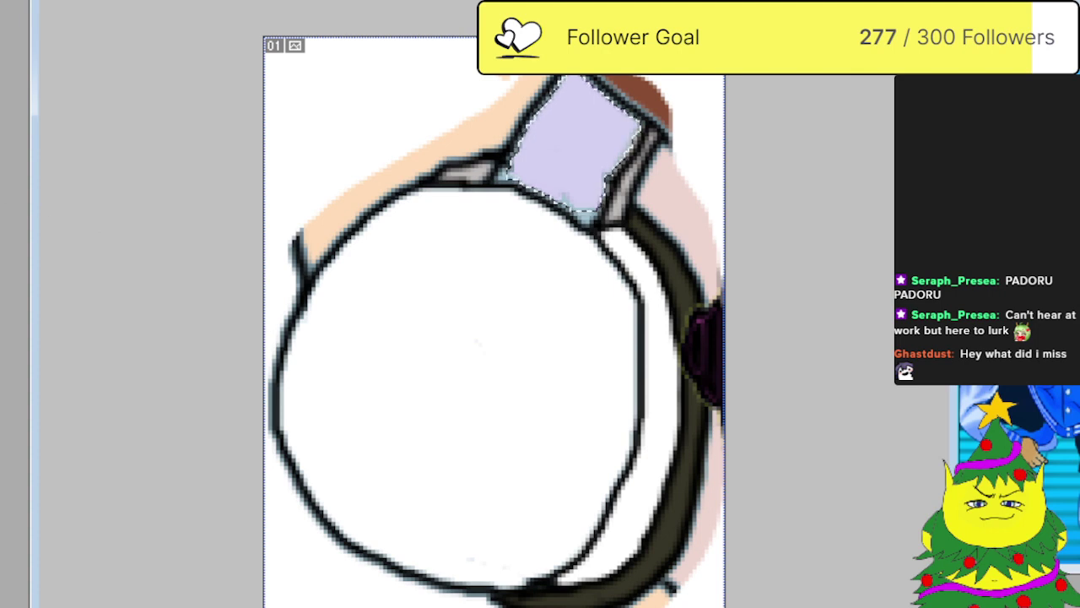
{"action": "left_click_drag", "start_coordinate": [650, 241], "coordinate": [639, 265]}
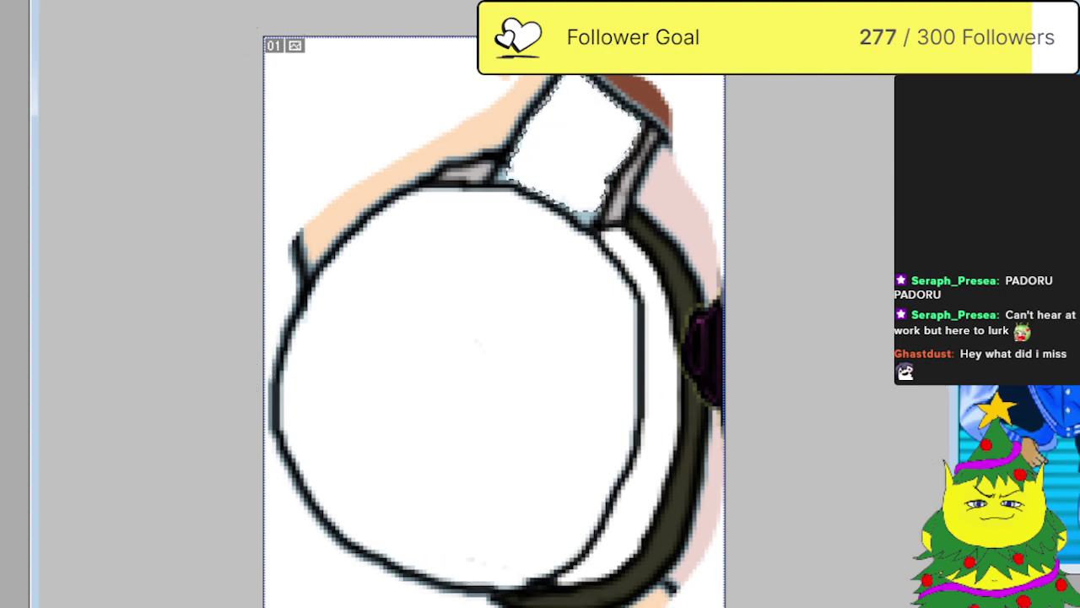
{"action": "key", "text": "l"}
{"action": "left_click", "coordinate": [473, 171]}
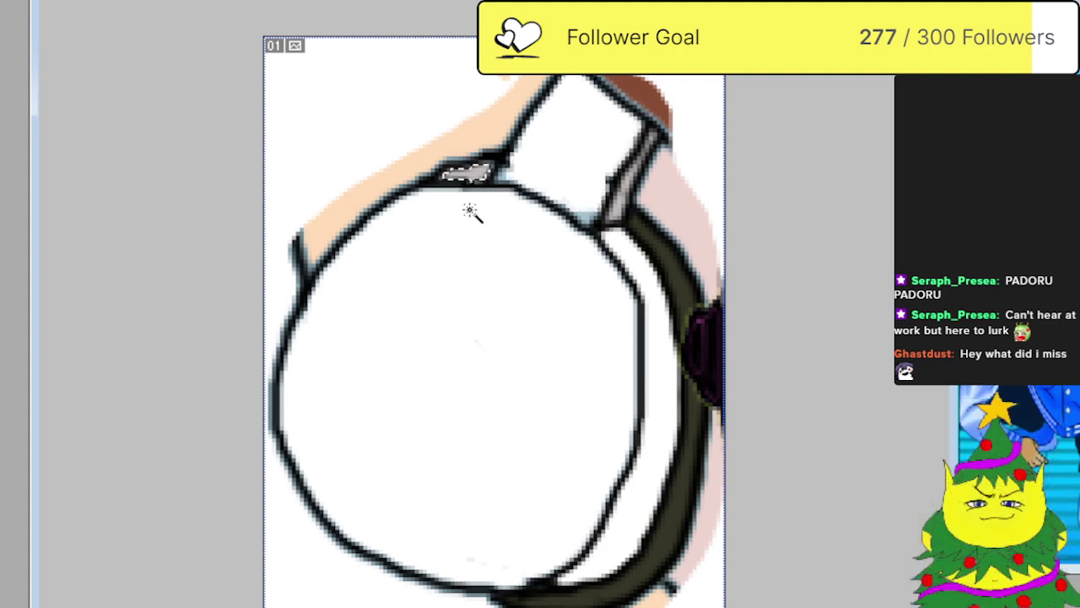
{"action": "key", "text": "e"}
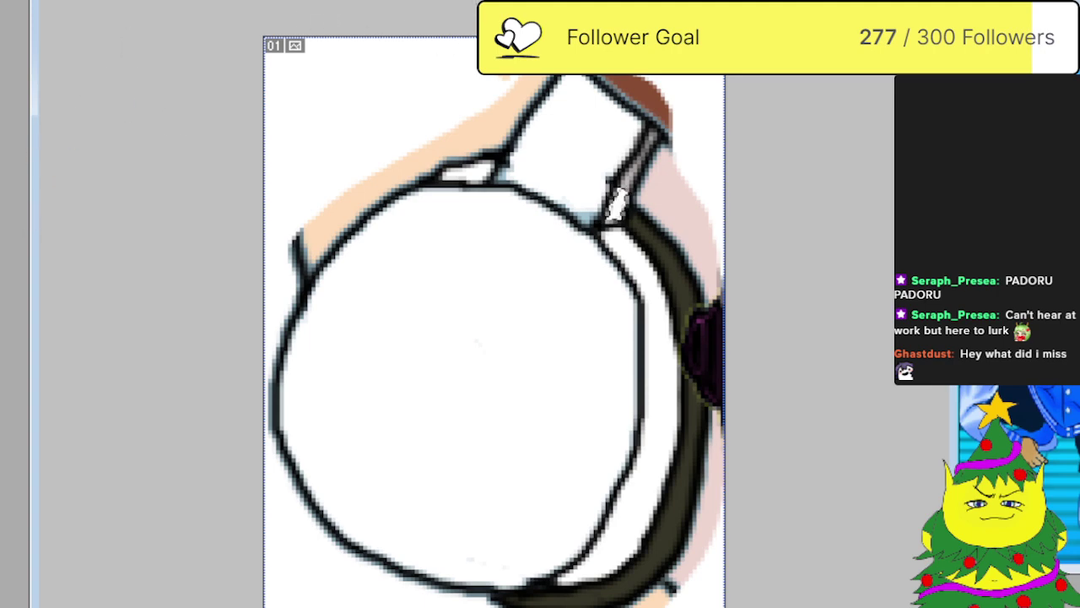
Erase the dark glasses hinge and the adjoining skin colour along the outer edge of the headphone cushion.
{"action": "scroll", "coordinate": [525, 311], "scroll_direction": "up", "scroll_amount": 1}
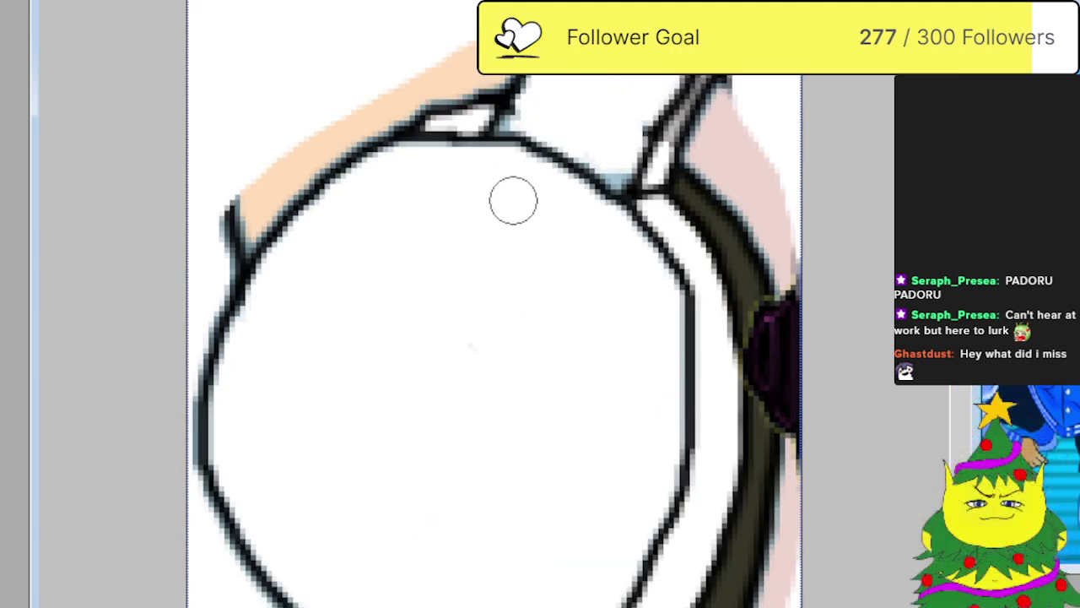
{"action": "mouse_move", "coordinate": [765, 186]}
{"action": "left_mouse_down"}
{"action": "mouse_move", "coordinate": [794, 289]}
{"action": "mouse_move", "coordinate": [765, 365]}
{"action": "mouse_move", "coordinate": [786, 360]}
{"action": "mouse_move", "coordinate": [797, 342]}
{"action": "mouse_move", "coordinate": [800, 482]}
{"action": "left_mouse_up"}
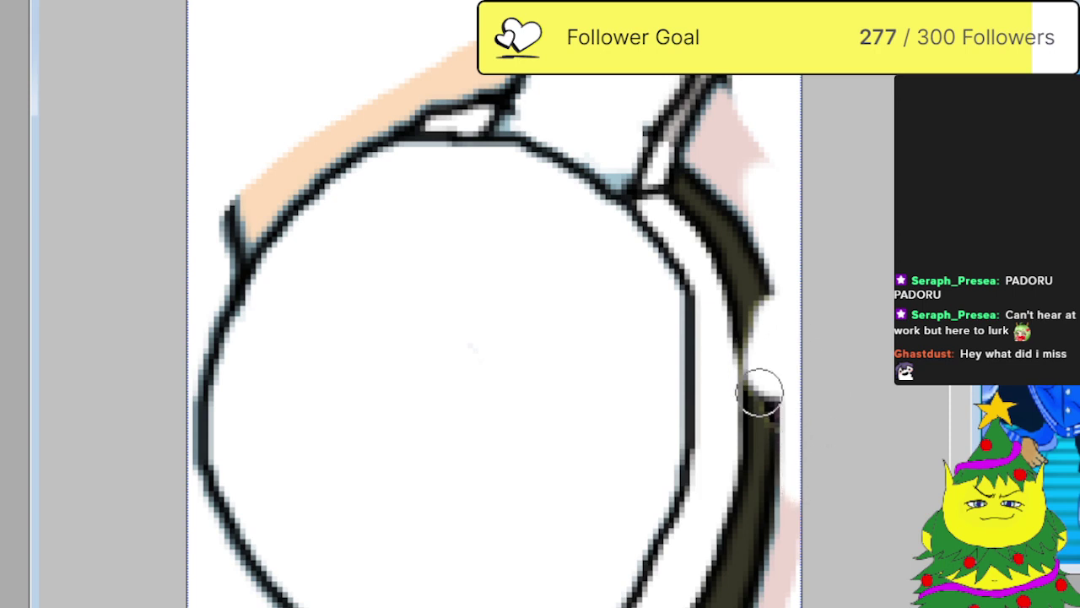
{"action": "mouse_move", "coordinate": [768, 408]}
{"action": "left_mouse_down"}
{"action": "mouse_move", "coordinate": [782, 366]}
{"action": "mouse_move", "coordinate": [764, 391]}
{"action": "mouse_move", "coordinate": [766, 355]}
{"action": "mouse_move", "coordinate": [766, 377]}
{"action": "left_mouse_up"}
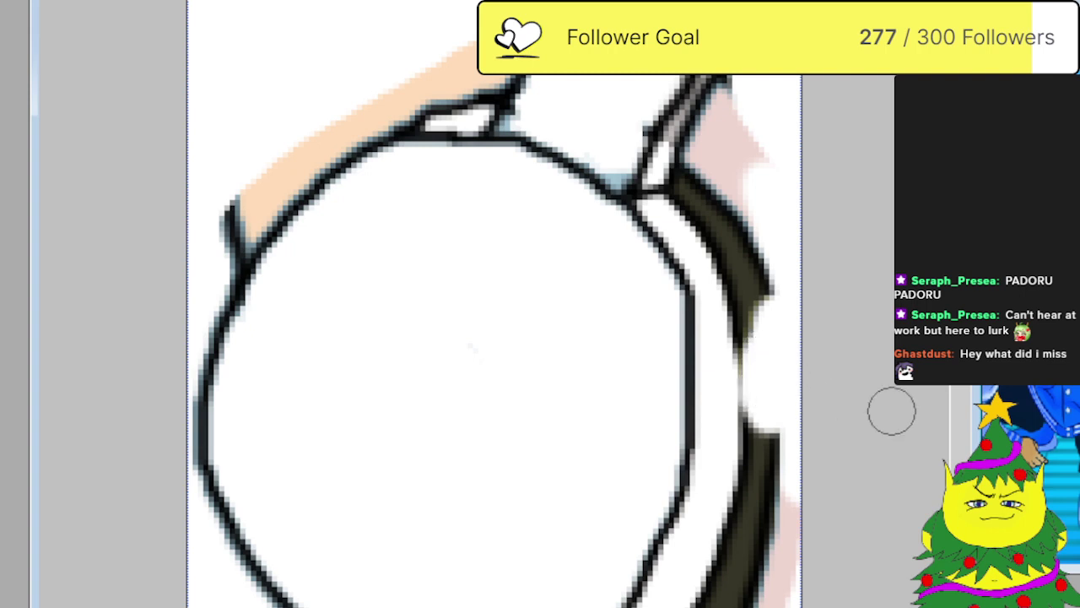
Redraw the black outlines across the erased gap in the headphone cushion and fill it with dark olive.
{"action": "scroll", "coordinate": [886, 537], "scroll_direction": "down", "scroll_amount": 2}
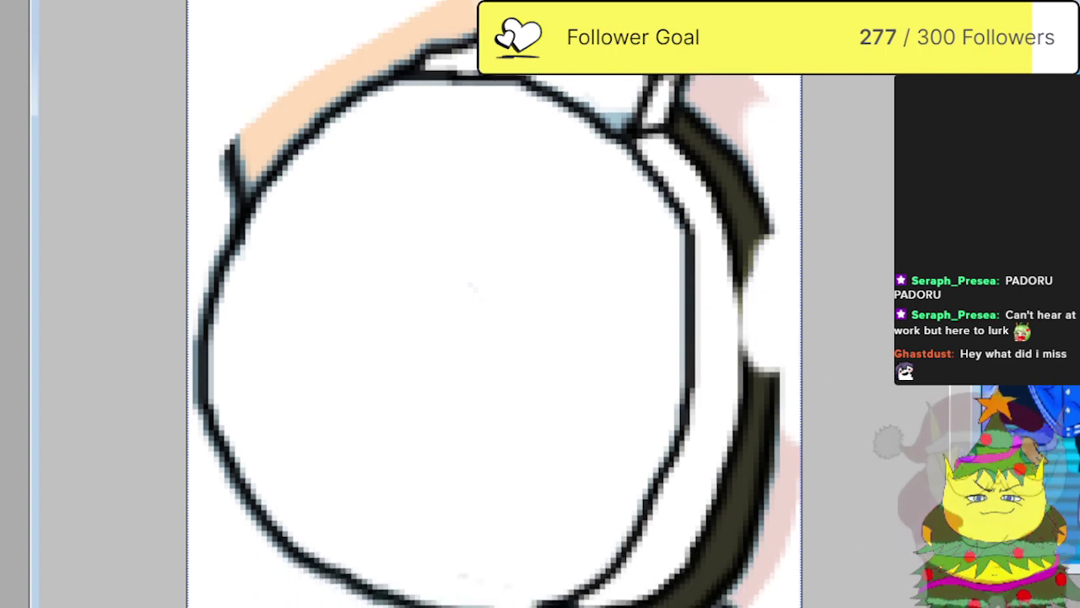
{"action": "key", "text": "ctrl+plus"}
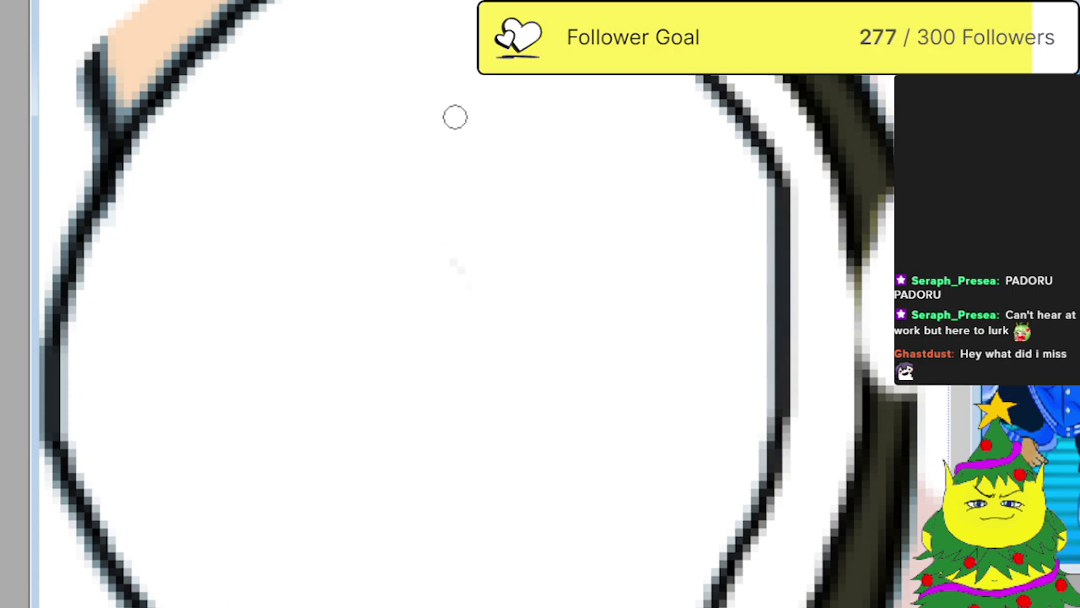
{"action": "scroll", "coordinate": [460, 125], "scroll_direction": "up", "scroll_amount": 4}
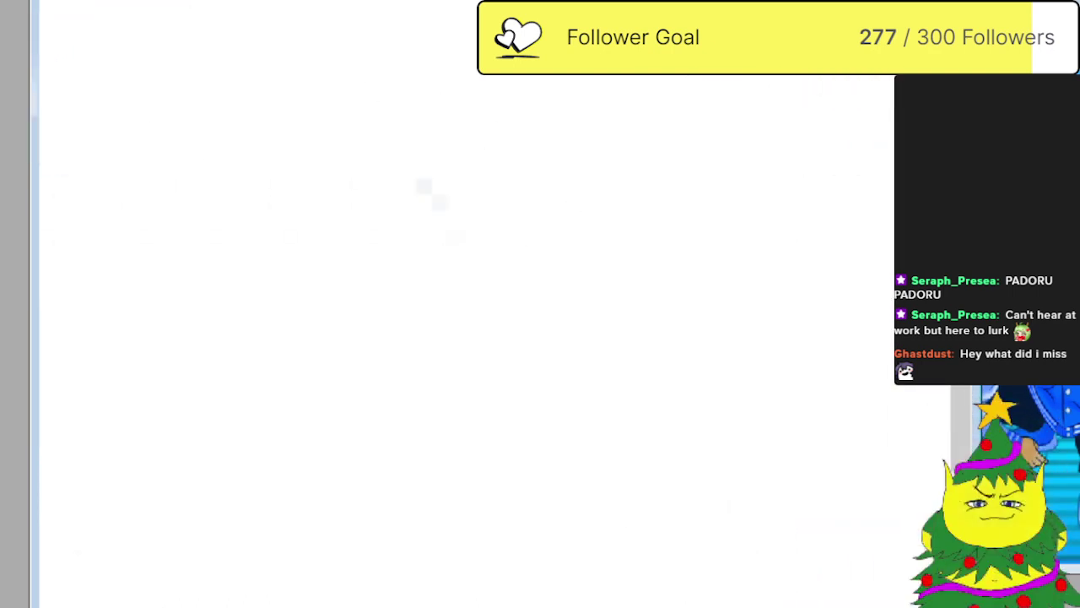
{"action": "scroll", "coordinate": [422, 187], "scroll_direction": "down", "scroll_amount": 1}
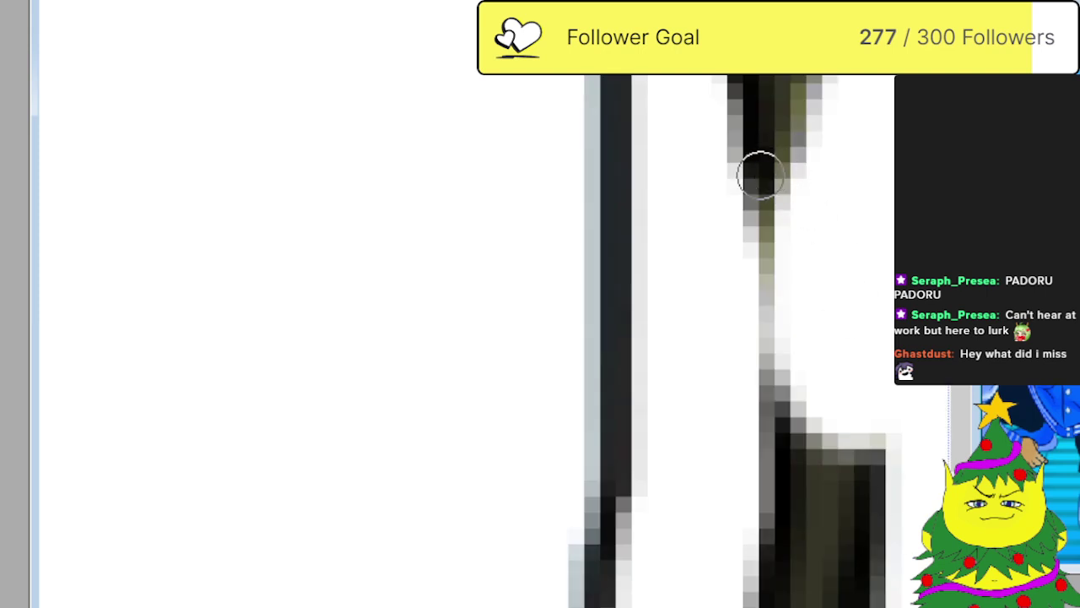
{"action": "mouse_move", "coordinate": [757, 174]}
{"action": "left_mouse_down"}
{"action": "mouse_move", "coordinate": [767, 244]}
{"action": "mouse_move", "coordinate": [761, 512]}
{"action": "left_mouse_up"}
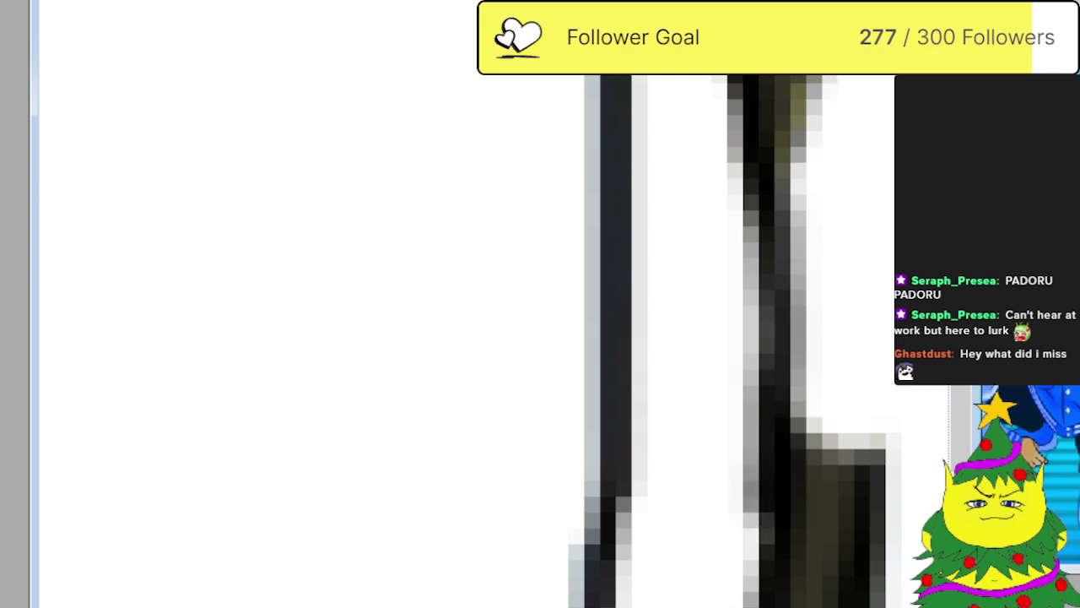
{"action": "mouse_move", "coordinate": [852, 69]}
{"action": "left_mouse_down"}
{"action": "mouse_move", "coordinate": [879, 435]}
{"action": "mouse_move", "coordinate": [843, 604]}
{"action": "left_mouse_up"}
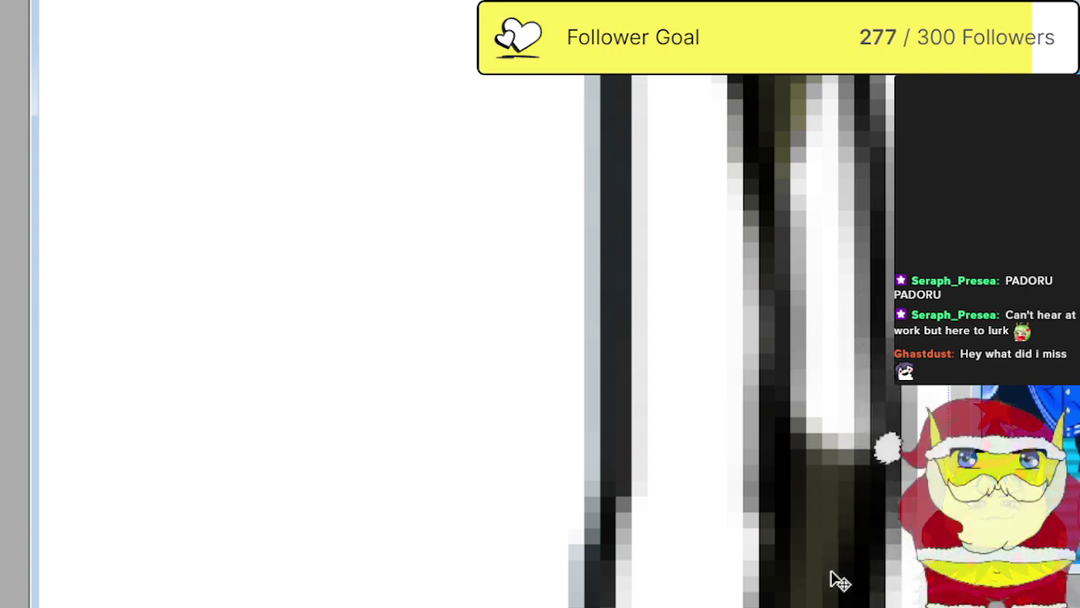
{"action": "key", "text": "ctrl+z"}
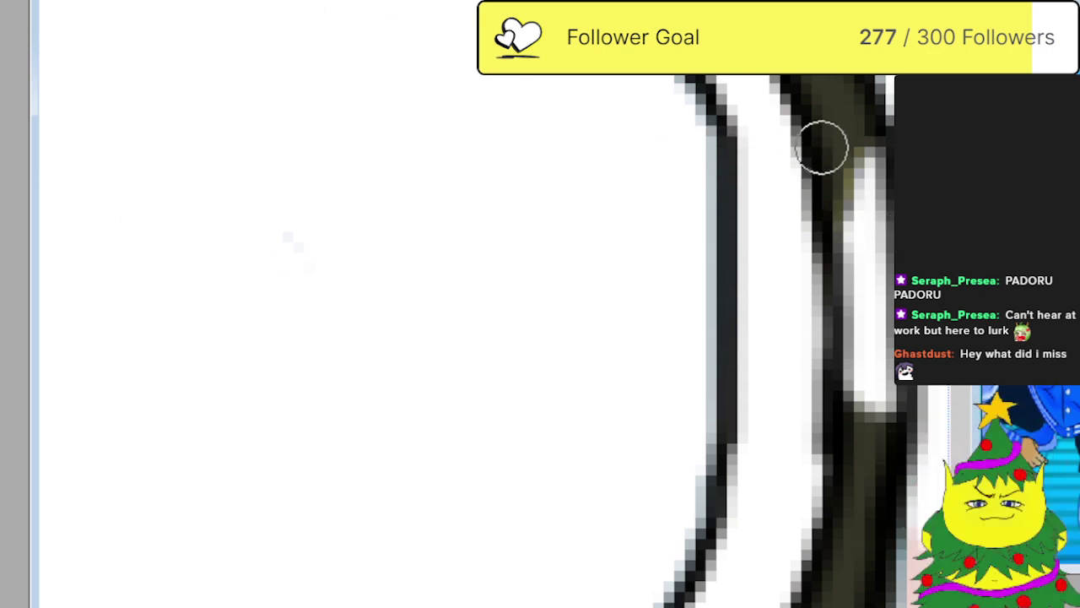
{"action": "mouse_move", "coordinate": [822, 147]}
{"action": "left_mouse_down"}
{"action": "mouse_move", "coordinate": [844, 159]}
{"action": "mouse_move", "coordinate": [860, 245]}
{"action": "mouse_move", "coordinate": [844, 131]}
{"action": "mouse_move", "coordinate": [839, 228]}
{"action": "mouse_move", "coordinate": [861, 375]}
{"action": "mouse_move", "coordinate": [855, 434]}
{"action": "mouse_move", "coordinate": [864, 285]}
{"action": "mouse_move", "coordinate": [851, 222]}
{"action": "mouse_move", "coordinate": [872, 427]}
{"action": "mouse_move", "coordinate": [850, 228]}
{"action": "mouse_move", "coordinate": [853, 114]}
{"action": "left_mouse_up"}
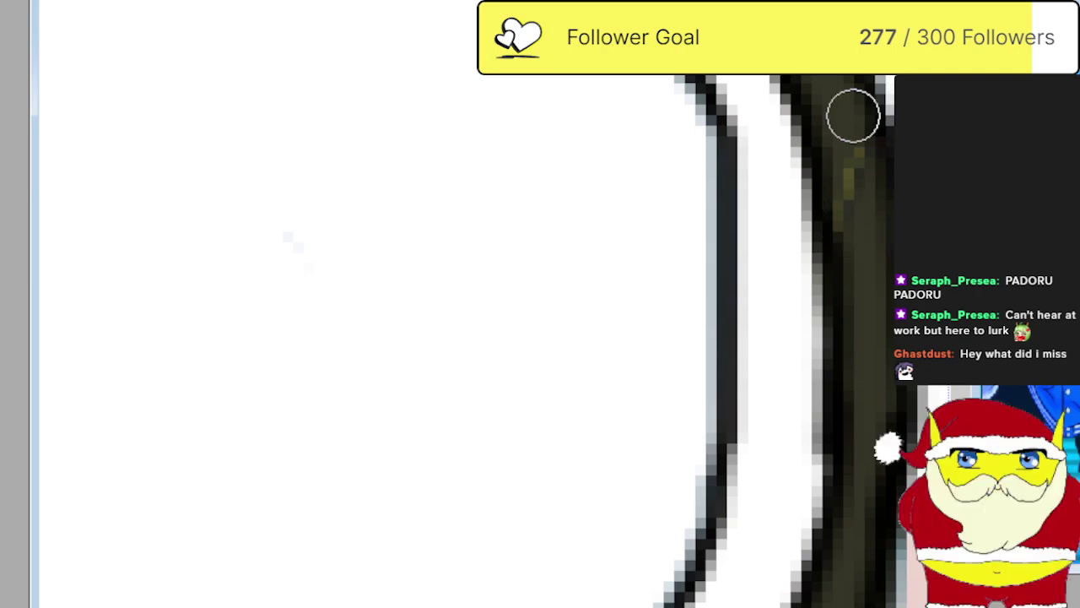
Clear the bluish-grey remnants at the headband piece's base and the grey strip inside its narrow side connector to white.
{"action": "key", "text": "ctrl+minus"}
{"action": "key", "text": "ctrl+minus"}
{"action": "key", "text": "ctrl+minus"}
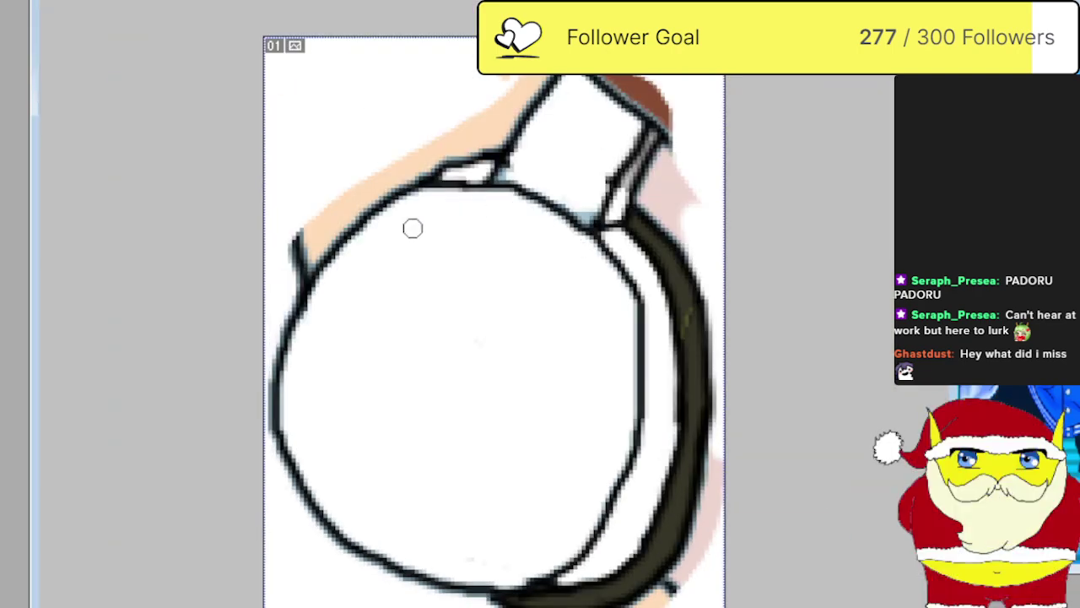
{"action": "key", "text": "ctrl+plus"}
{"action": "key", "text": "ctrl+plus"}
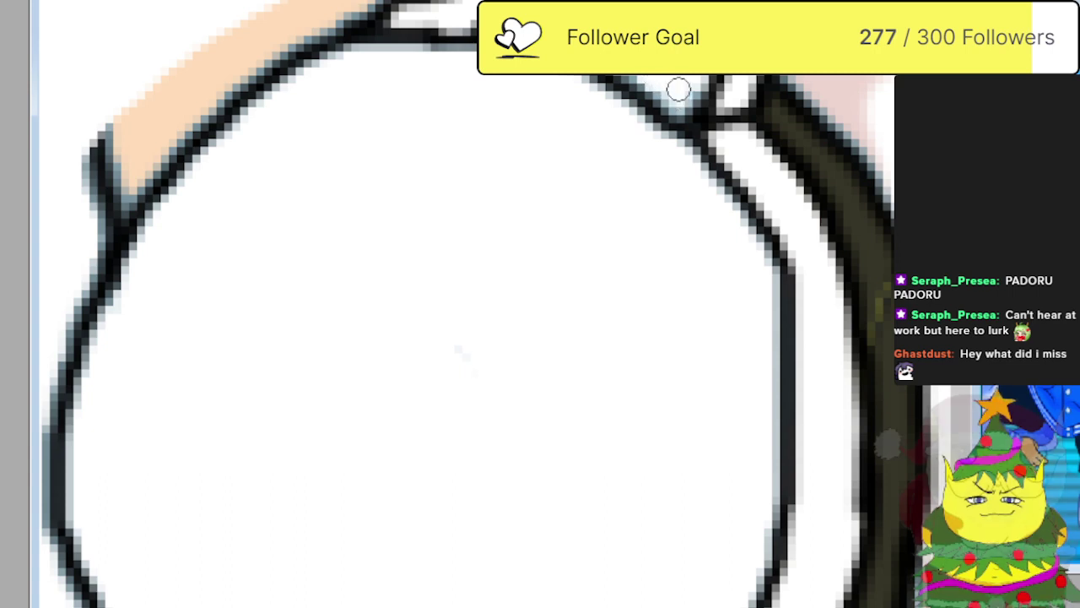
{"action": "scroll", "coordinate": [653, 160], "scroll_direction": "up", "scroll_amount": 3}
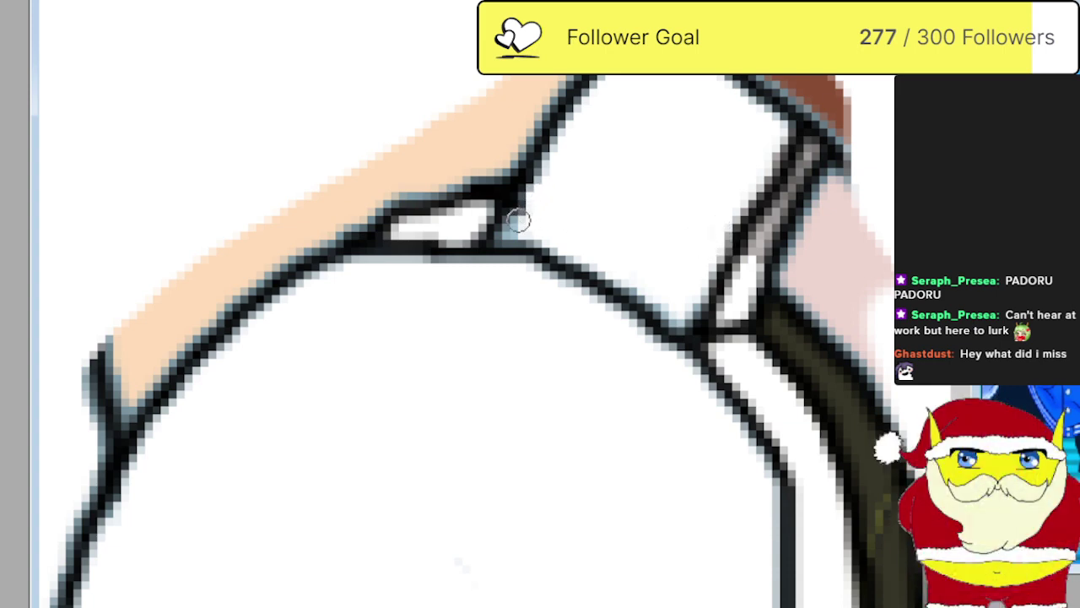
{"action": "left_click_drag", "start_coordinate": [506, 225], "coordinate": [499, 226]}
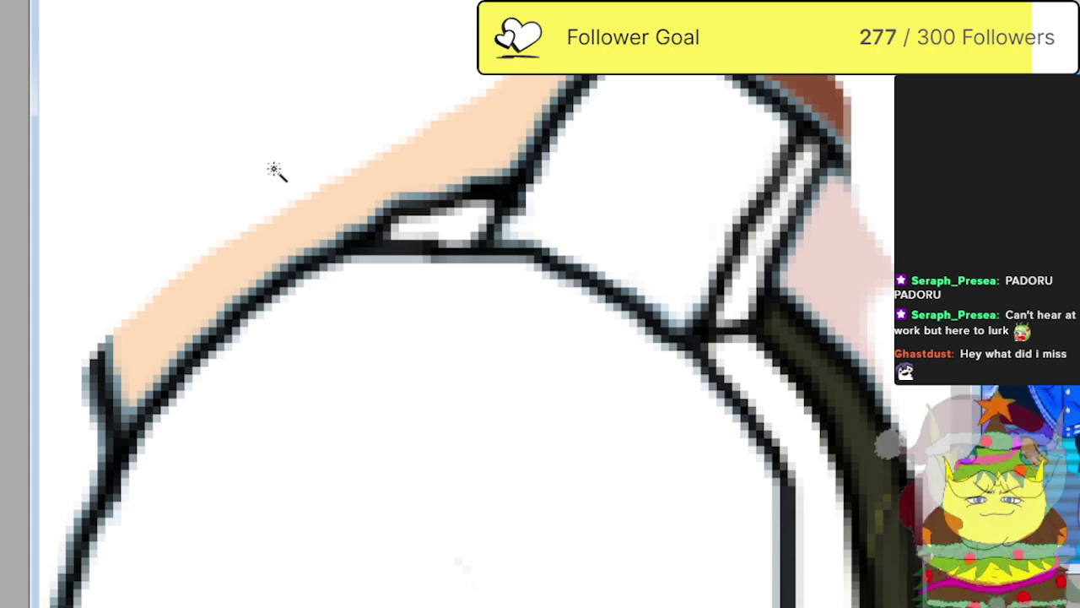
Select the brown, pink and skin-coloured areas around the headphone, paint them white and deselect.
{"action": "left_click", "coordinate": [755, 145]}
{"action": "left_click", "coordinate": [855, 296], "text": "shift"}
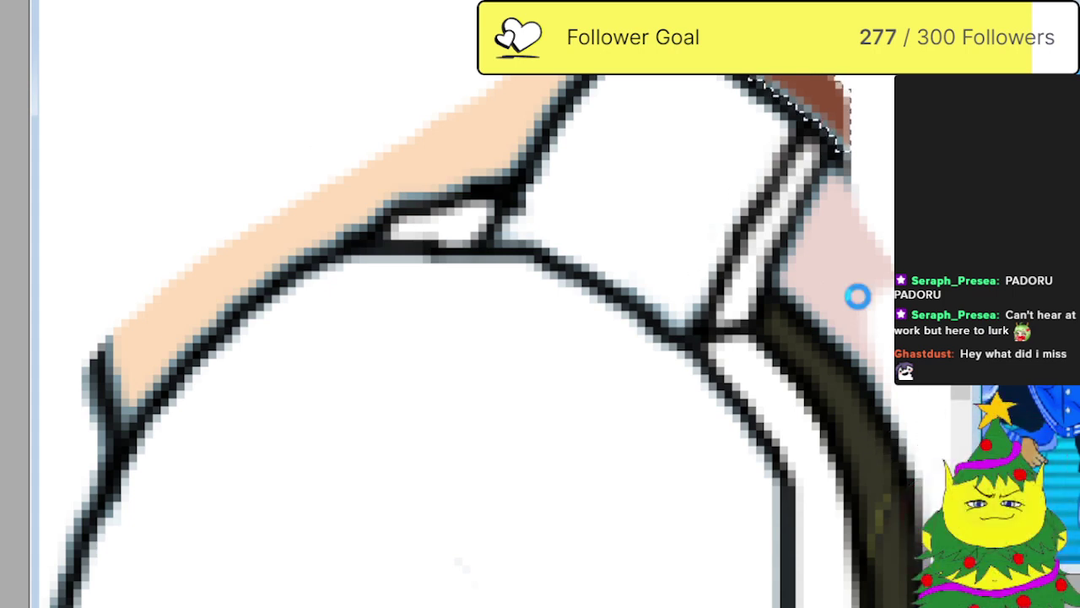
{"action": "left_click", "coordinate": [413, 173], "text": "shift"}
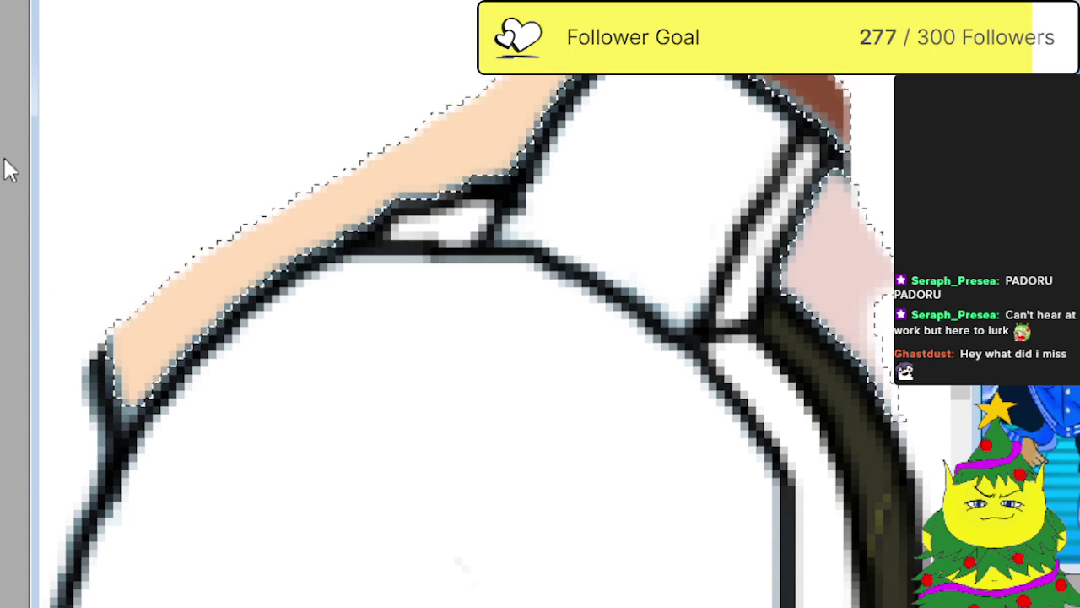
{"action": "scroll", "coordinate": [14, 160], "scroll_direction": "up", "scroll_amount": 1}
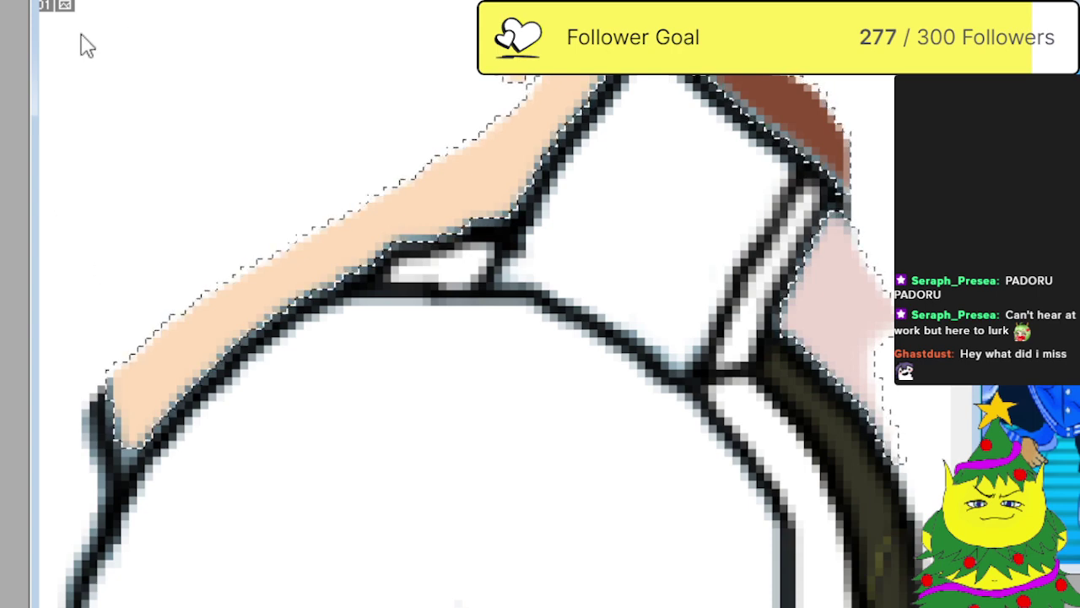
{"action": "left_click_drag", "start_coordinate": [154, 338], "coordinate": [759, 321]}
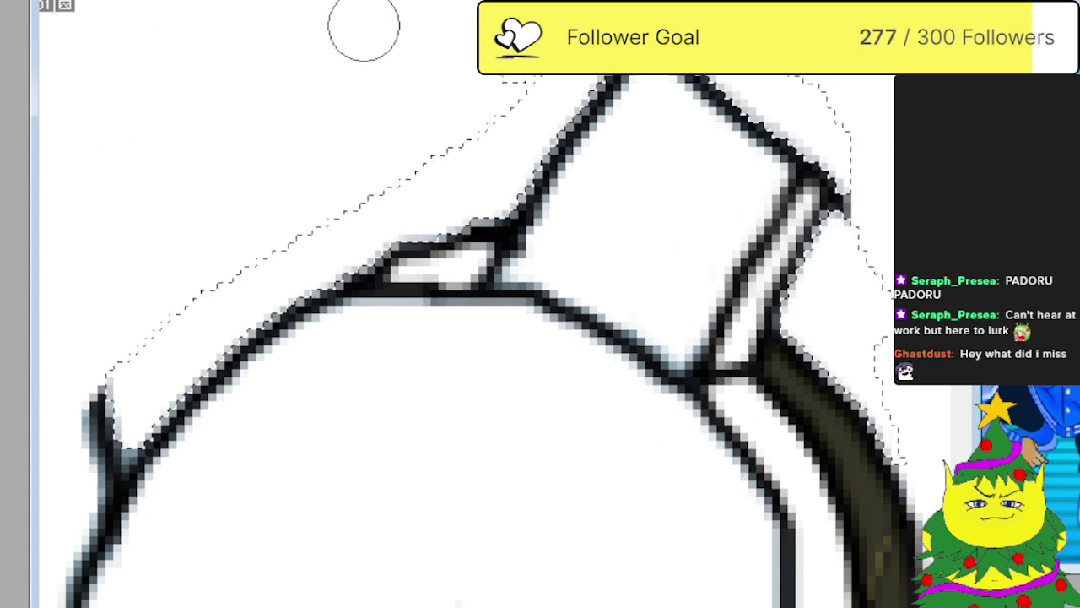
{"action": "left_click", "coordinate": [247, 148]}
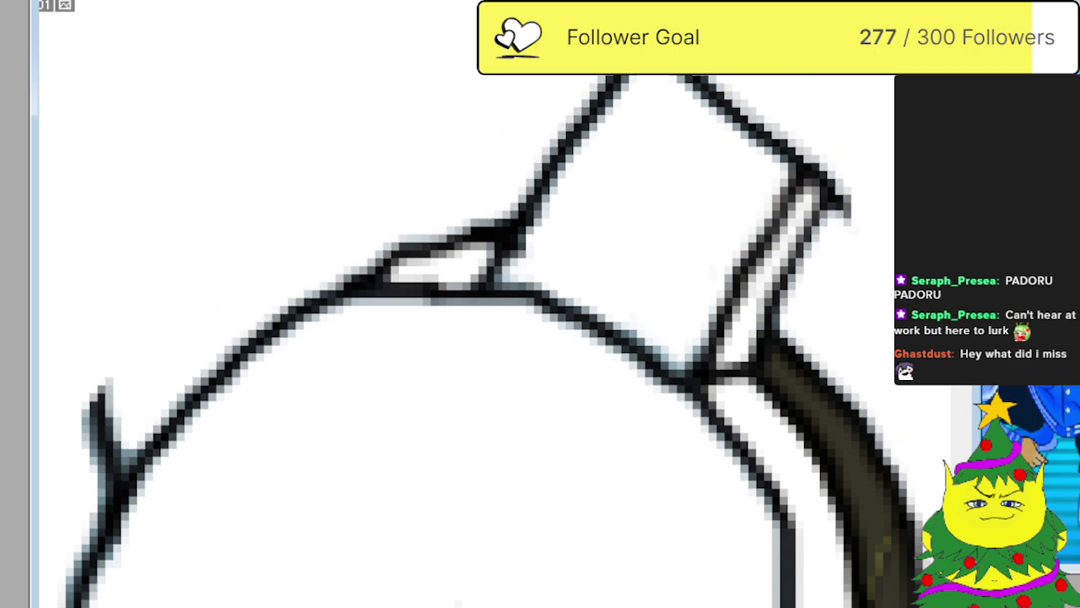
Erase the stray line stub beside the ear cup's outline and the faint pink residue along the cushion's lower outer edge.
{"action": "mouse_move", "coordinate": [120, 362]}
{"action": "left_mouse_down"}
{"action": "mouse_move", "coordinate": [99, 441]}
{"action": "mouse_move", "coordinate": [85, 454]}
{"action": "left_mouse_up"}
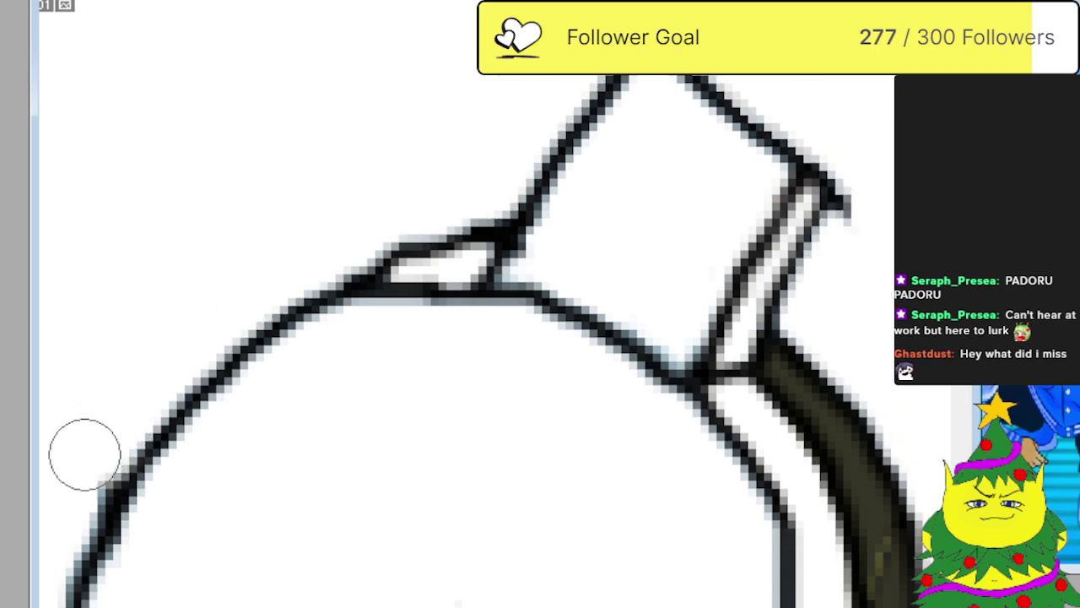
{"action": "scroll", "coordinate": [33, 254], "scroll_direction": "down", "scroll_amount": 6}
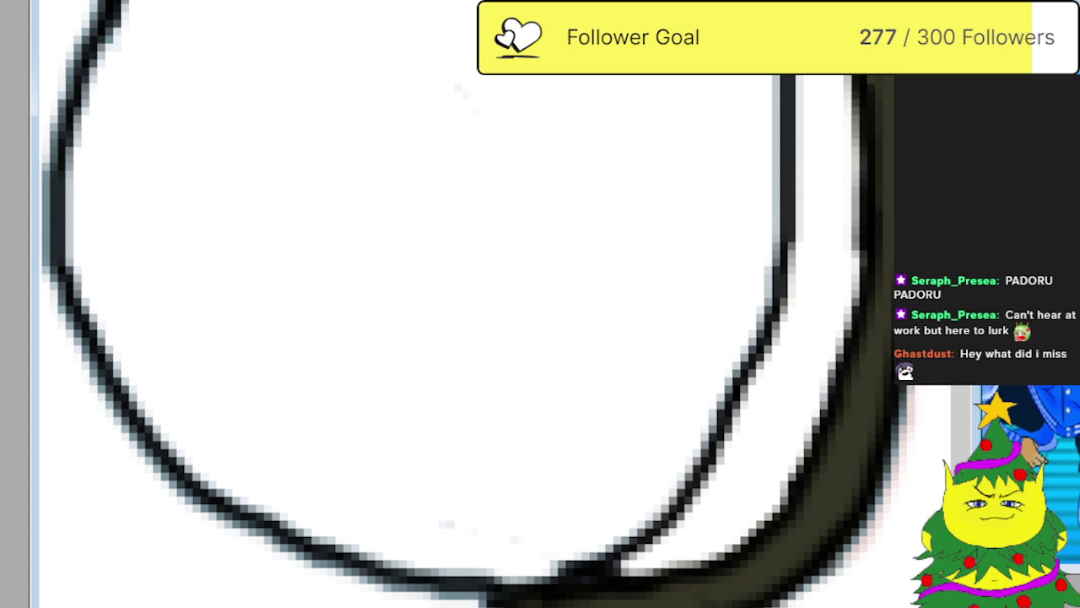
{"action": "key", "text": "ctrl+minus"}
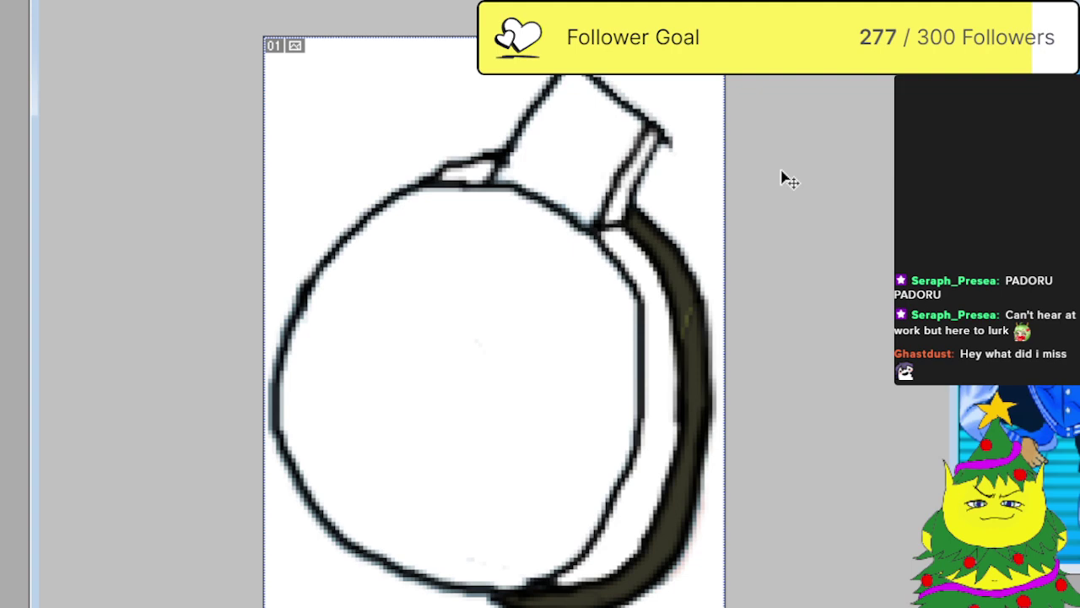
Erase the outline closing the outer end of the headband piece so that its side lines are left open.
{"action": "scroll", "coordinate": [789, 179], "scroll_direction": "up", "scroll_amount": 2}
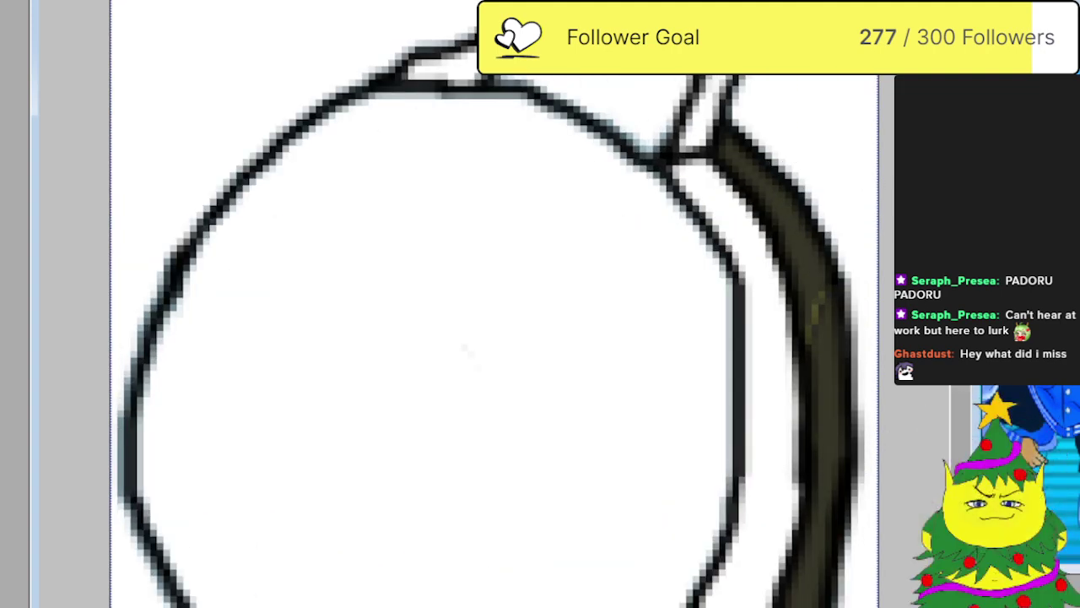
{"action": "scroll", "coordinate": [488, 316], "scroll_direction": "up", "scroll_amount": 3}
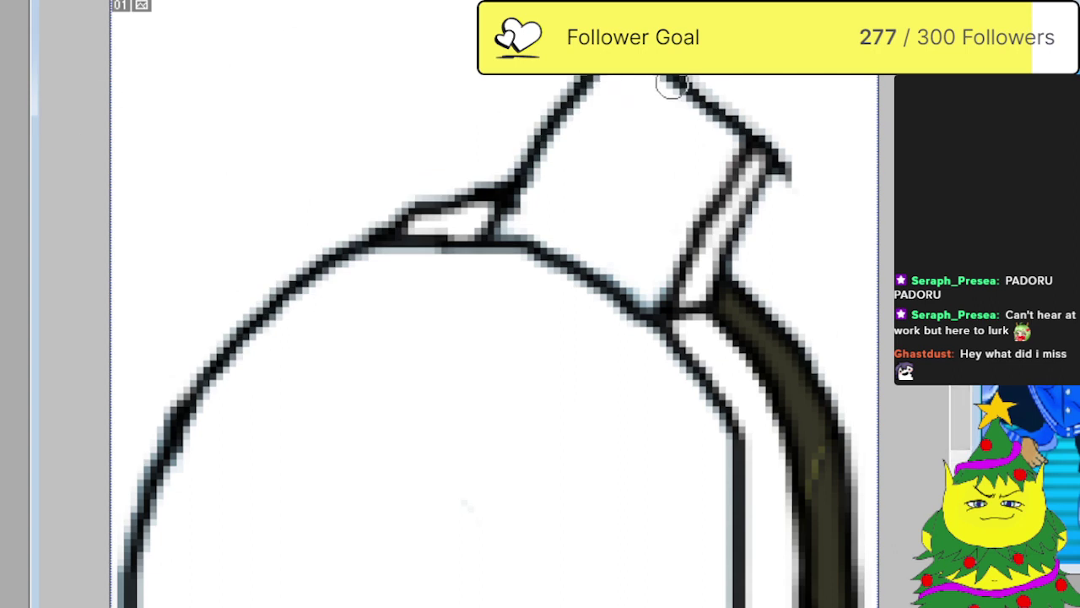
{"action": "left_click_drag", "start_coordinate": [672, 85], "coordinate": [684, 87]}
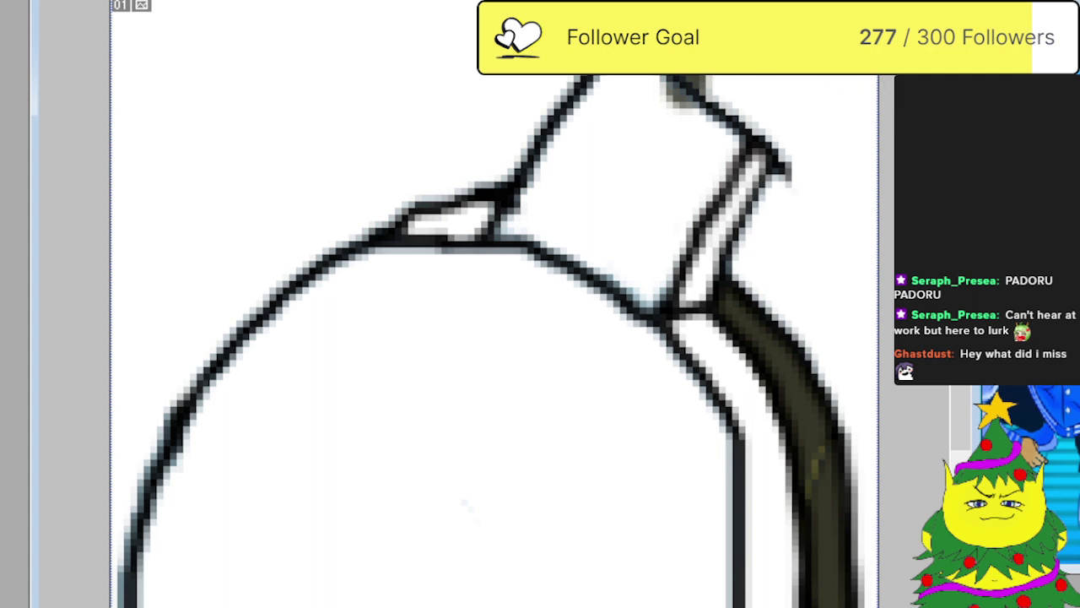
{"action": "mouse_move", "coordinate": [680, 80]}
{"action": "left_mouse_down"}
{"action": "mouse_move", "coordinate": [701, 104]}
{"action": "mouse_move", "coordinate": [672, 104]}
{"action": "mouse_move", "coordinate": [645, 82]}
{"action": "mouse_move", "coordinate": [651, 97]}
{"action": "mouse_move", "coordinate": [654, 71]}
{"action": "left_mouse_up"}
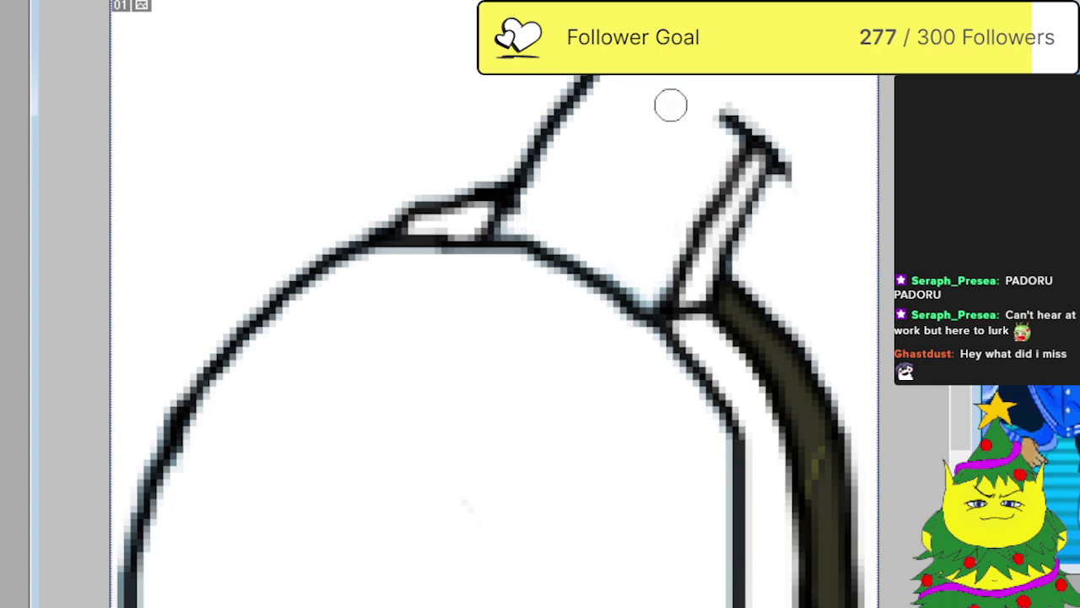
{"action": "left_click_drag", "start_coordinate": [735, 103], "coordinate": [724, 124]}
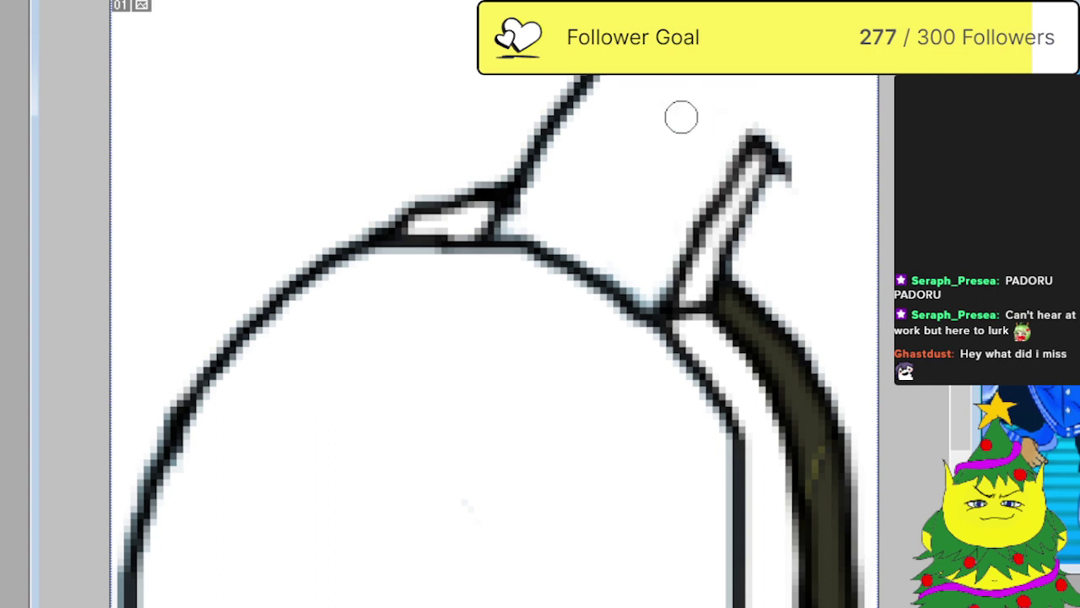
{"action": "mouse_move", "coordinate": [813, 174]}
{"action": "left_mouse_down"}
{"action": "mouse_move", "coordinate": [784, 135]}
{"action": "mouse_move", "coordinate": [773, 142]}
{"action": "left_mouse_up"}
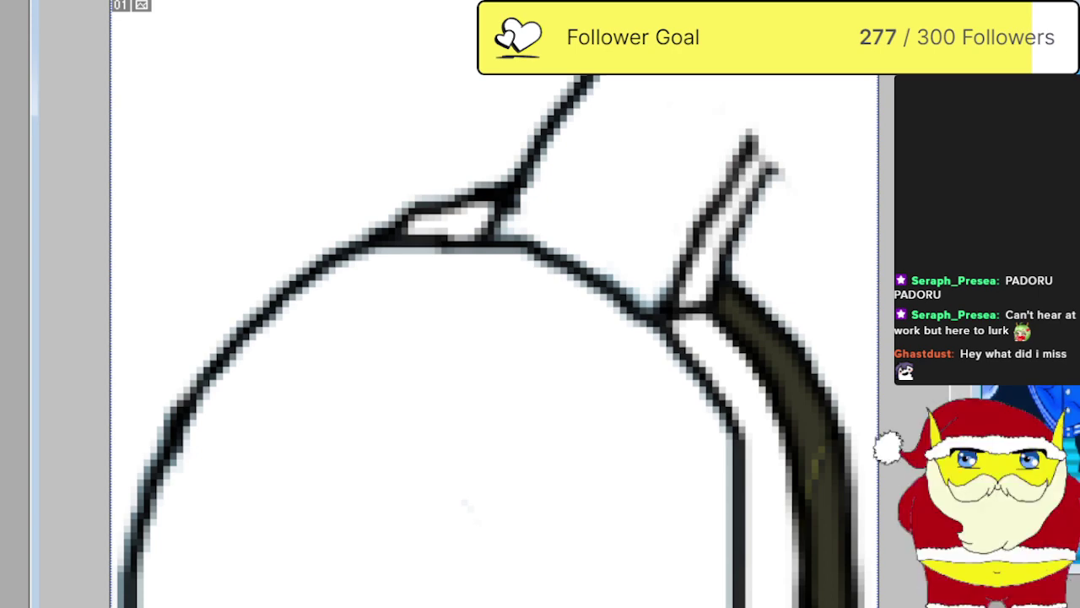
Paste the headphone line art onto a new layer of padoru template.psd and position it over the girl's ear.
{"action": "scroll", "coordinate": [493, 338], "scroll_direction": "down", "scroll_amount": 5}
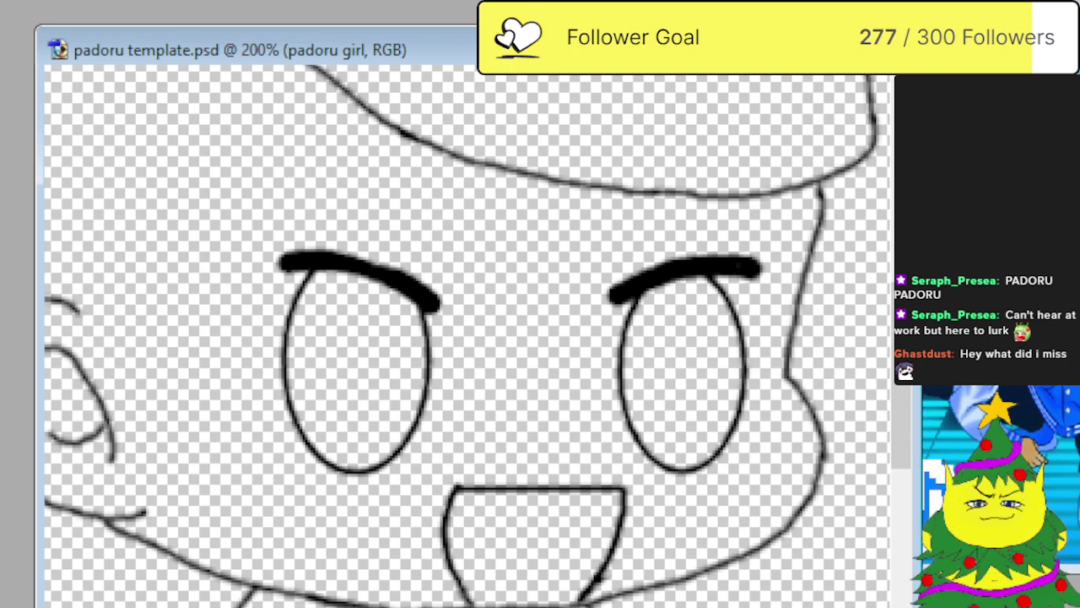
{"action": "scroll", "coordinate": [449, 241], "scroll_direction": "left", "scroll_amount": 5}
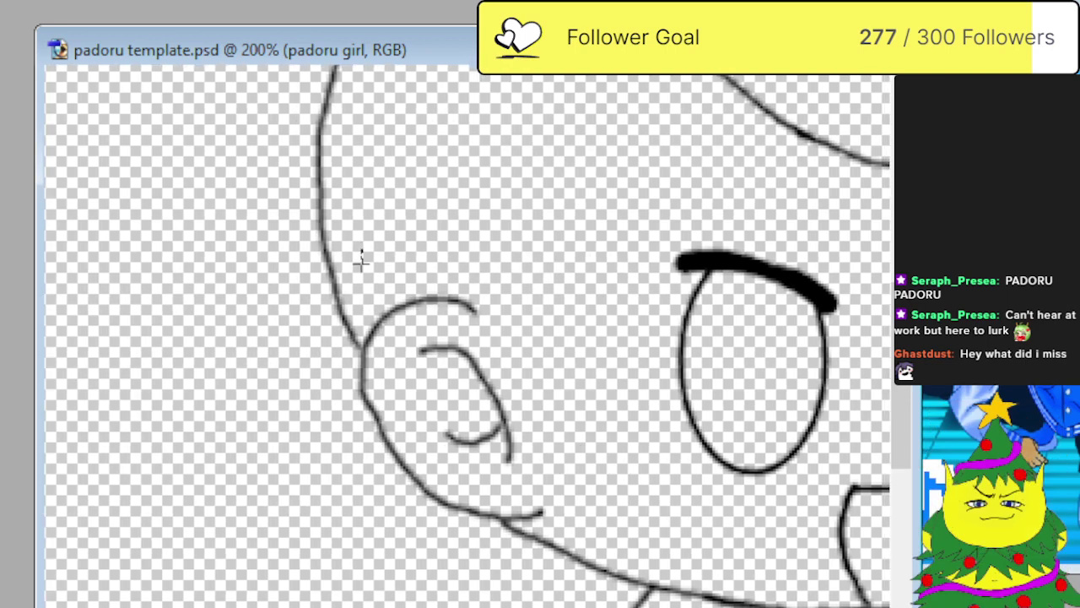
{"action": "left_click_drag", "start_coordinate": [362, 249], "coordinate": [574, 546]}
{"action": "key", "text": "ctrl+j"}
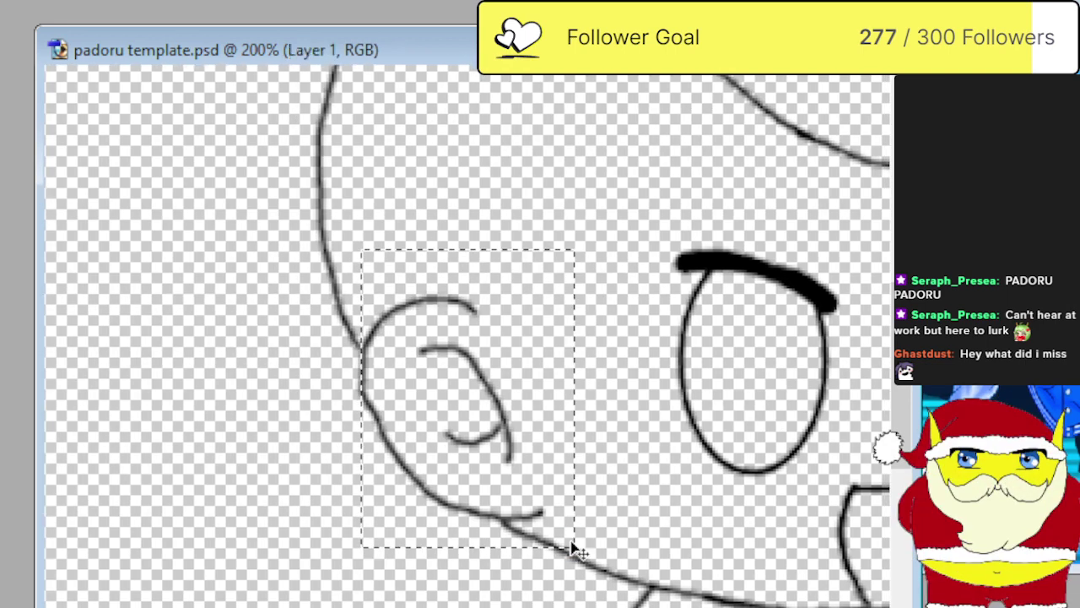
{"action": "key", "text": "ctrl+v"}
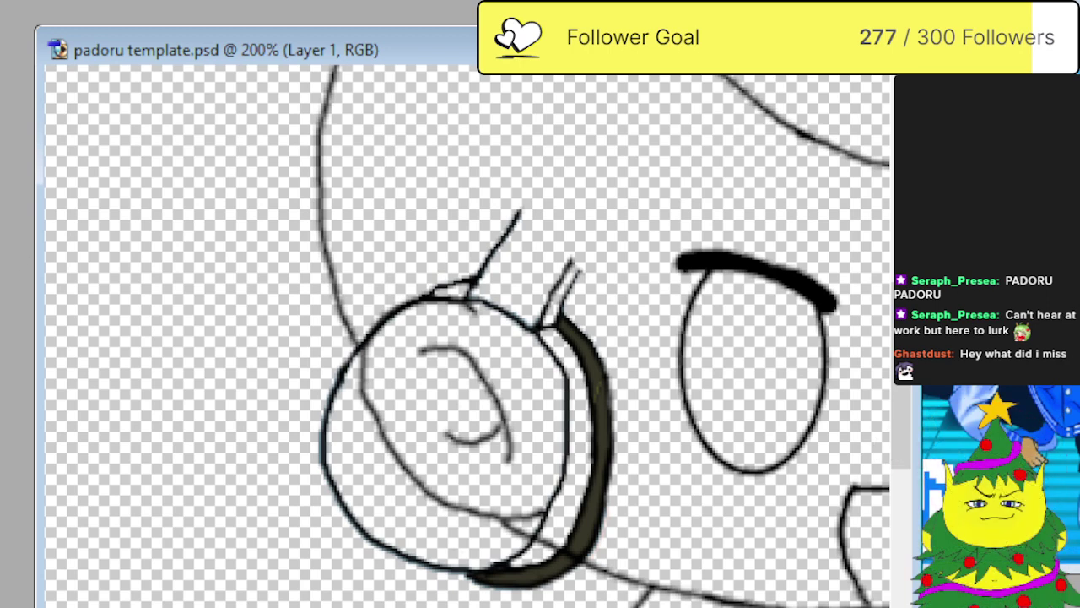
{"action": "mouse_move", "coordinate": [487, 421]}
{"action": "left_mouse_down"}
{"action": "mouse_move", "coordinate": [463, 371]}
{"action": "mouse_move", "coordinate": [475, 368]}
{"action": "left_mouse_up"}
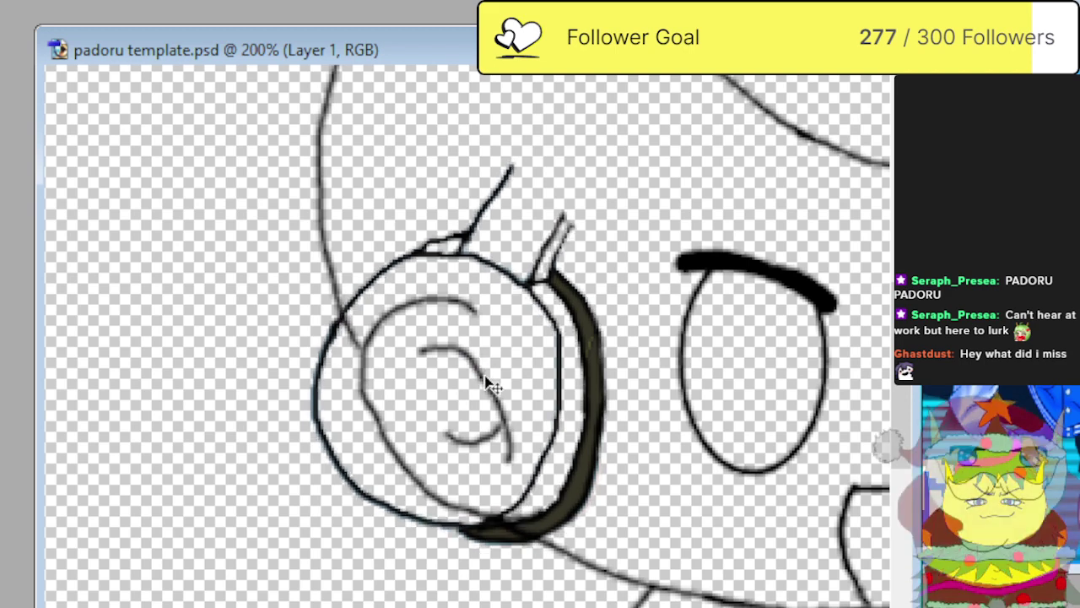
Draw the headband's outer line from its open end above the ear cup up to the hat brim.
{"action": "scroll", "coordinate": [712, 164], "scroll_direction": "up", "scroll_amount": 5}
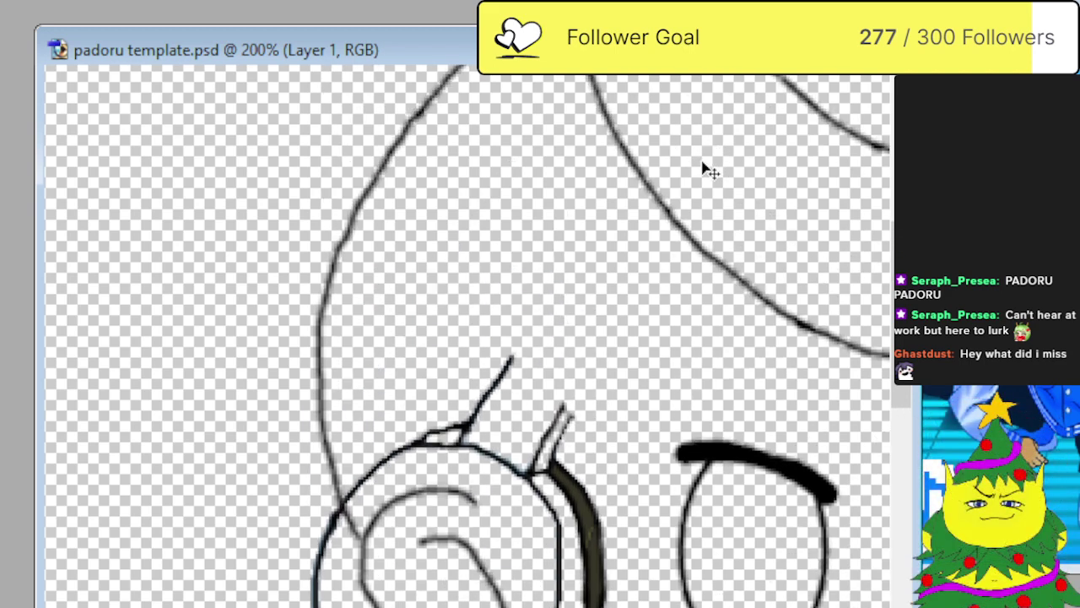
{"action": "key", "text": "ctrl+plus"}
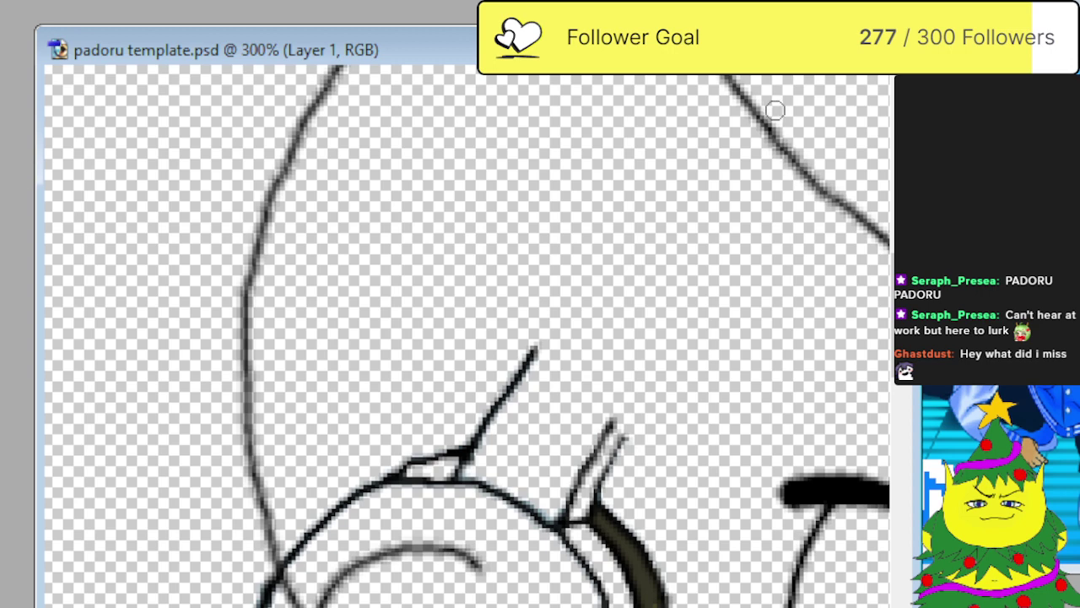
{"action": "scroll", "coordinate": [740, 258], "scroll_direction": "up", "scroll_amount": 3}
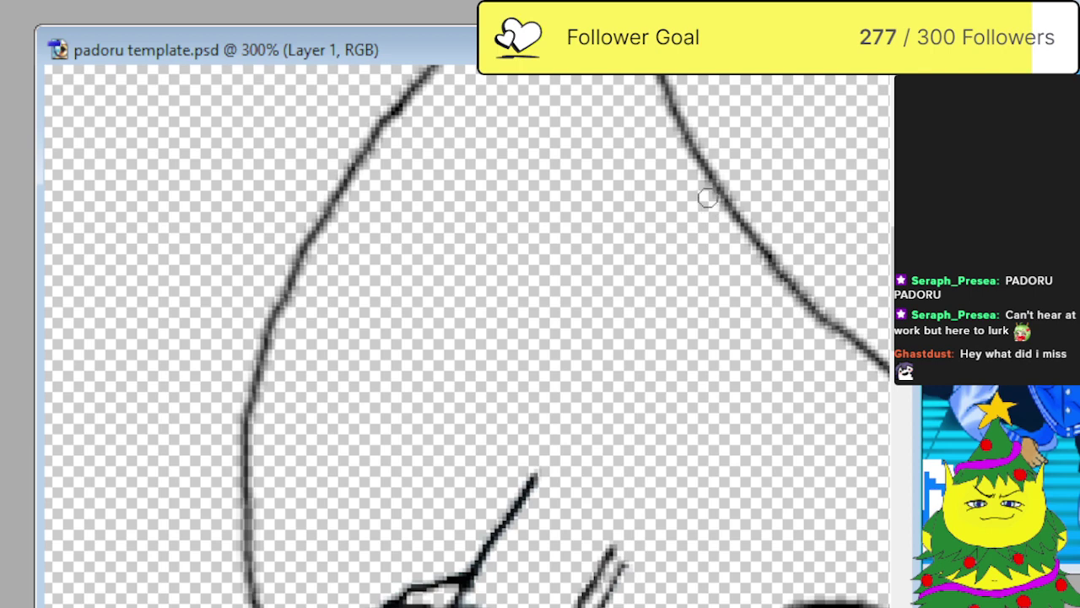
{"action": "left_click_drag", "start_coordinate": [710, 193], "coordinate": [702, 203]}
{"action": "key", "text": "ctrl+z"}
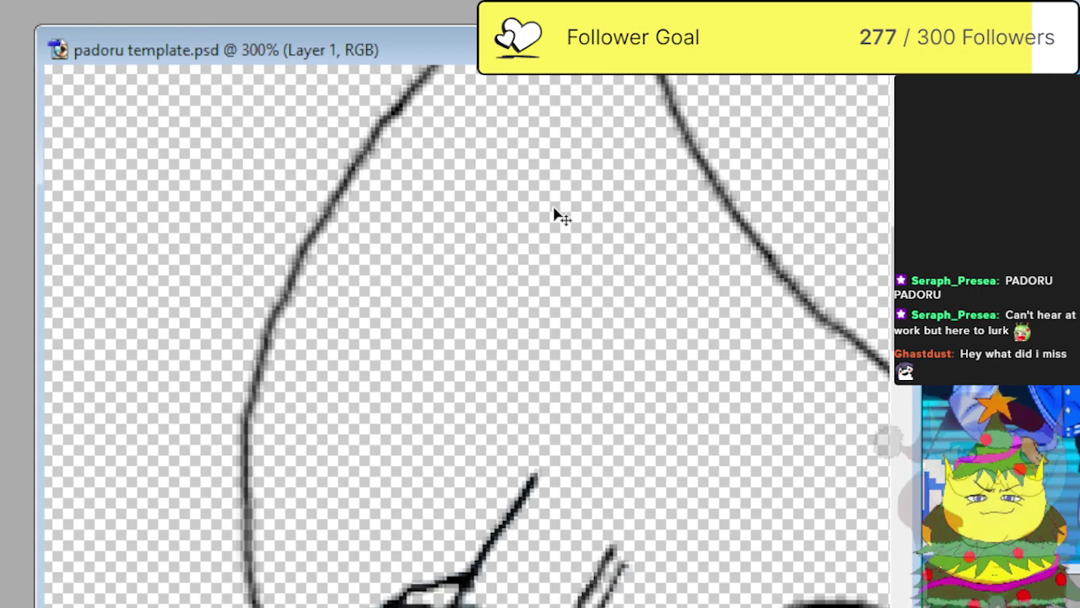
{"action": "key", "text": "ctrl+plus"}
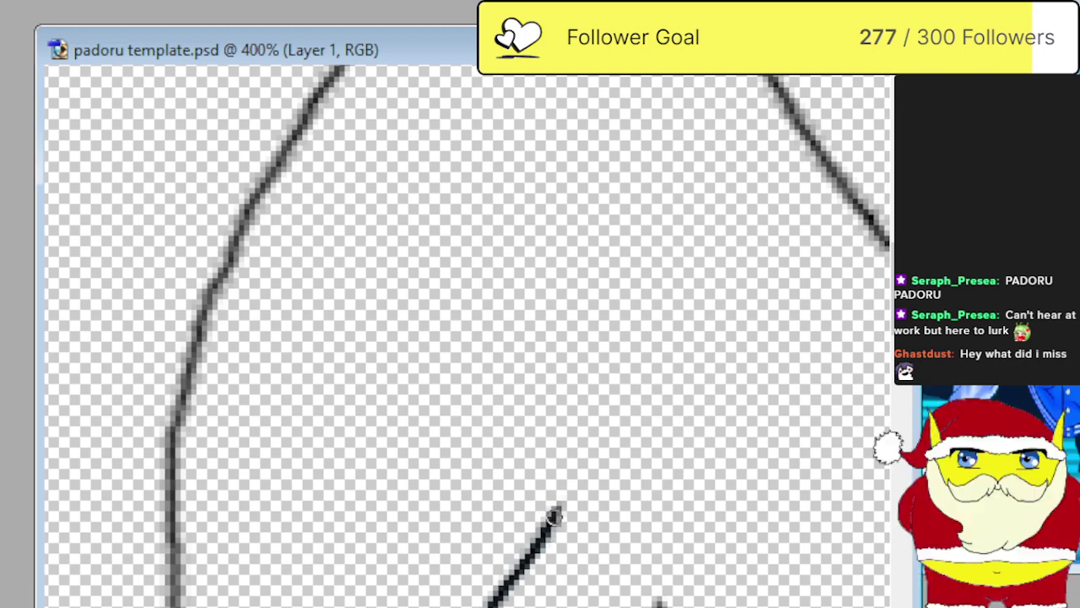
{"action": "left_click_drag", "start_coordinate": [557, 506], "coordinate": [830, 180]}
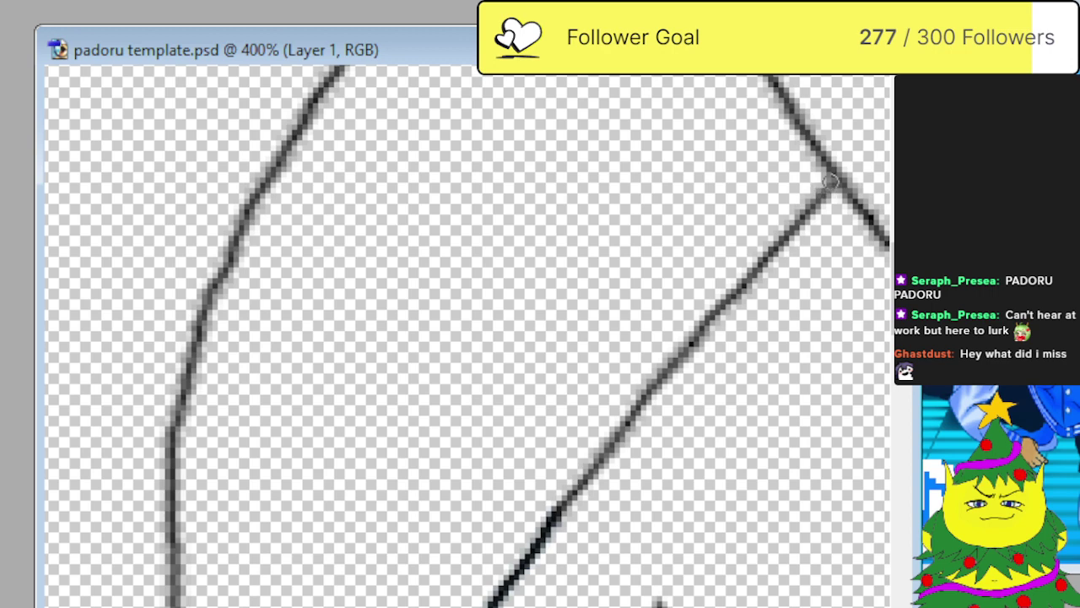
Draw the headband's inner line between the hat brim and the narrow side connector, roughly parallel to the outer line.
{"action": "scroll", "coordinate": [631, 393], "scroll_direction": "down", "scroll_amount": 3}
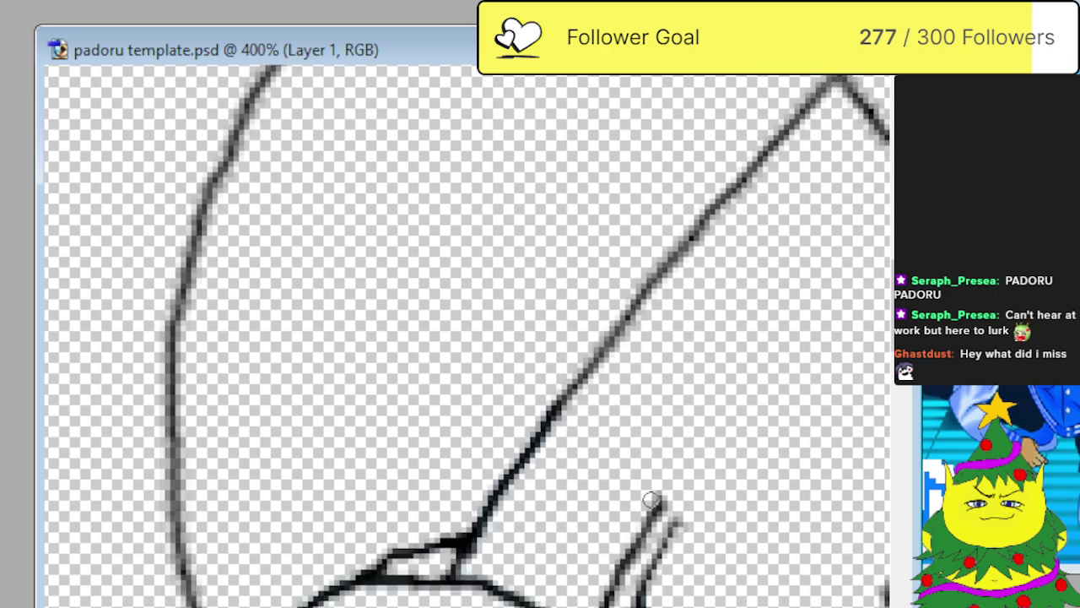
{"action": "left_click_drag", "start_coordinate": [658, 500], "coordinate": [700, 458]}
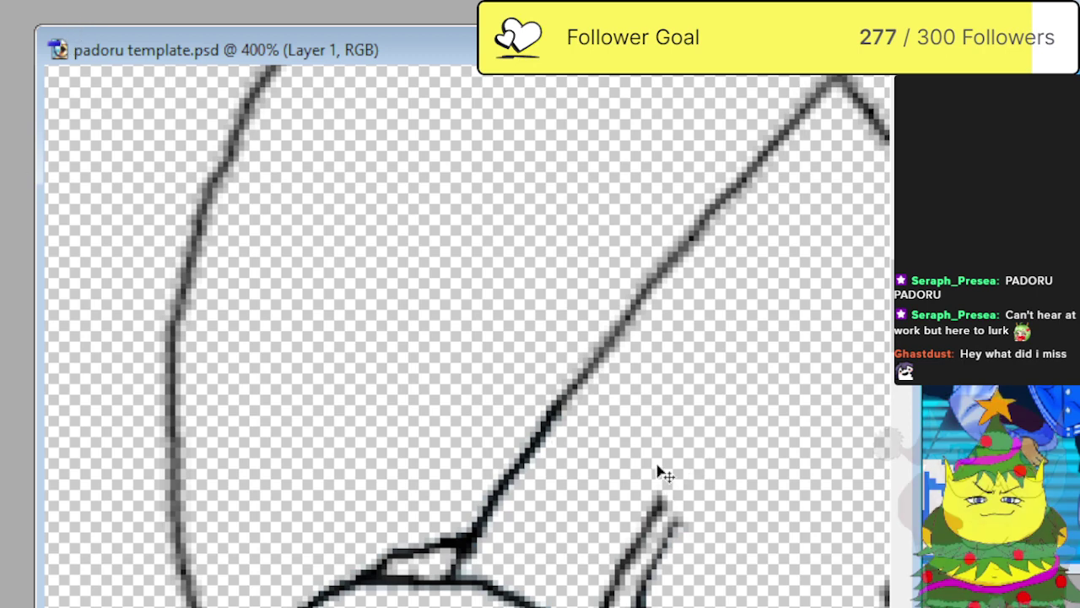
{"action": "key", "text": "ctrl+minus"}
{"action": "key", "text": "ctrl+plus"}
{"action": "key", "text": "ctrl+plus"}
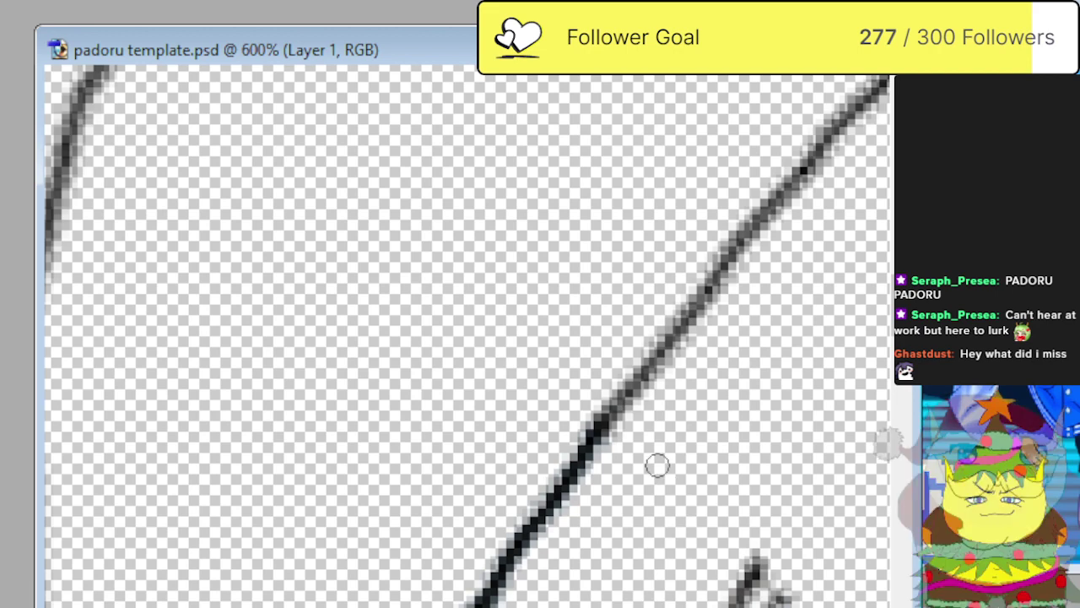
{"action": "scroll", "coordinate": [468, 336], "scroll_direction": "right", "scroll_amount": 5}
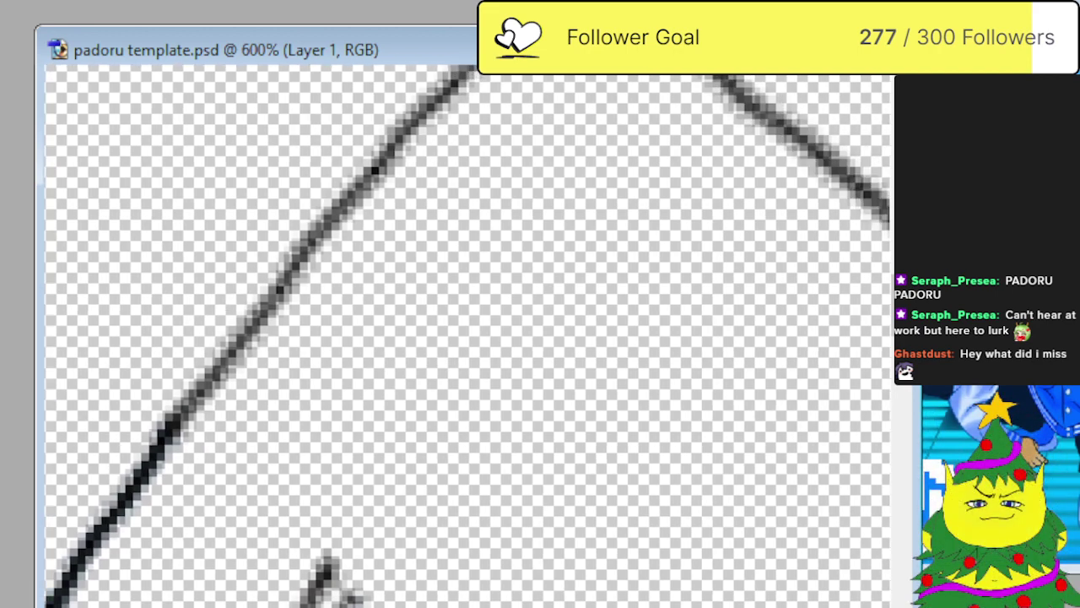
{"action": "scroll", "coordinate": [586, 525], "scroll_direction": "up", "scroll_amount": 1}
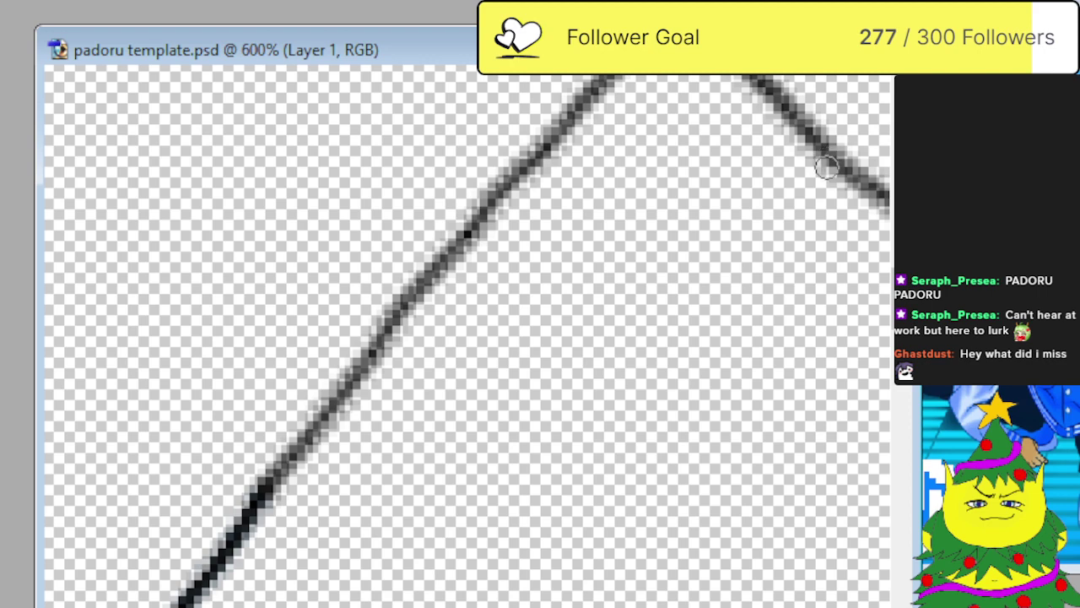
{"action": "mouse_move", "coordinate": [826, 162]}
{"action": "left_mouse_down"}
{"action": "mouse_move", "coordinate": [667, 299]}
{"action": "mouse_move", "coordinate": [548, 435]}
{"action": "mouse_move", "coordinate": [422, 604]}
{"action": "left_mouse_up"}
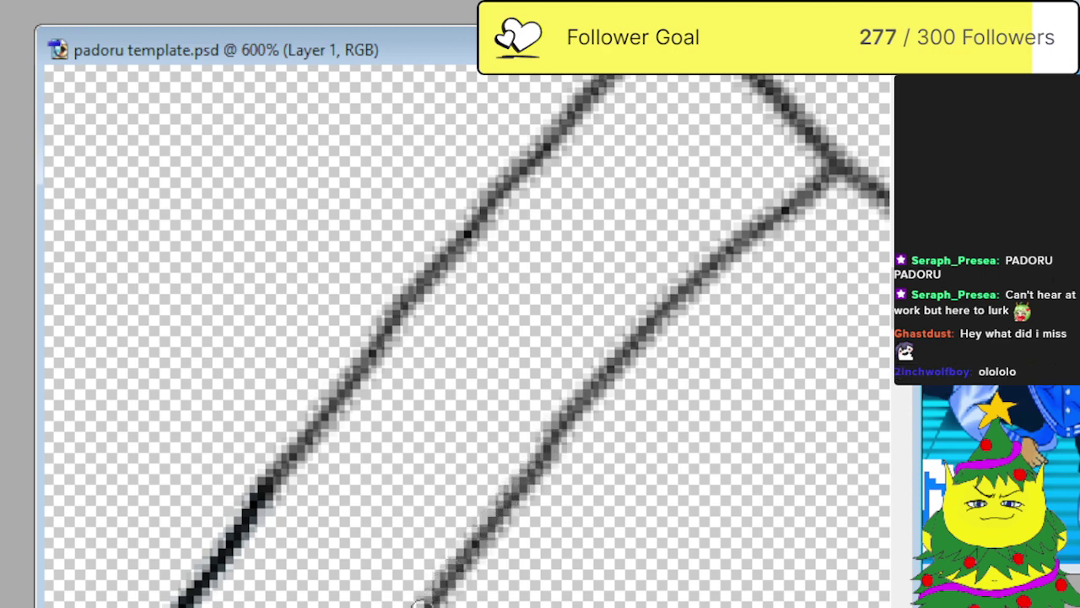
Draw a second thin line just inside the headband's inner line, from the hat brim down to the narrow side connector.
{"action": "scroll", "coordinate": [606, 377], "scroll_direction": "right", "scroll_amount": 5}
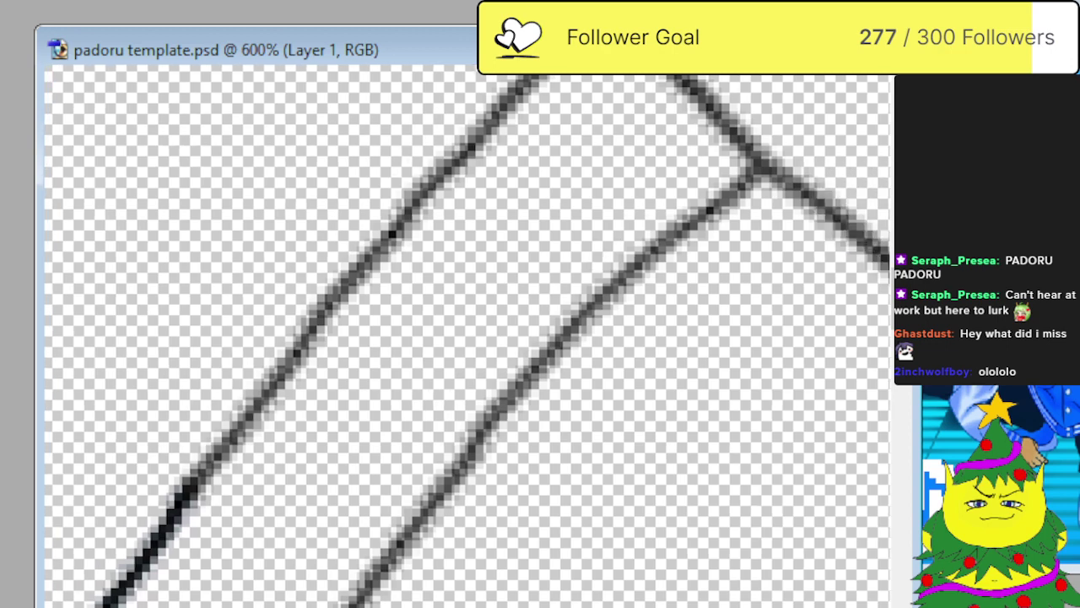
{"action": "scroll", "coordinate": [605, 376], "scroll_direction": "down", "scroll_amount": 2}
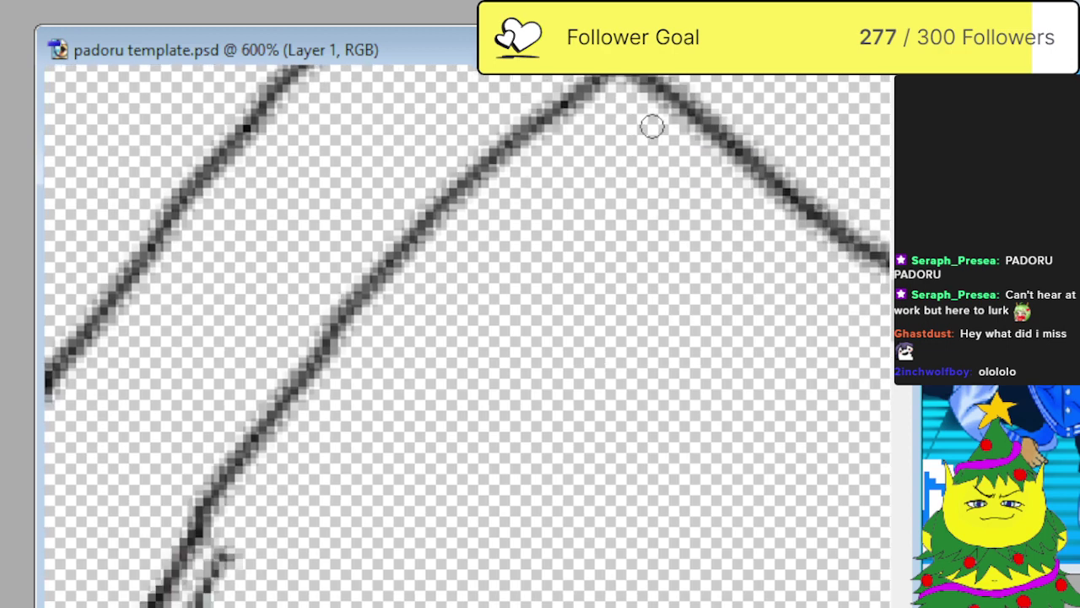
{"action": "mouse_move", "coordinate": [643, 112]}
{"action": "left_mouse_down"}
{"action": "mouse_move", "coordinate": [445, 259]}
{"action": "mouse_move", "coordinate": [332, 390]}
{"action": "mouse_move", "coordinate": [223, 552]}
{"action": "left_mouse_up"}
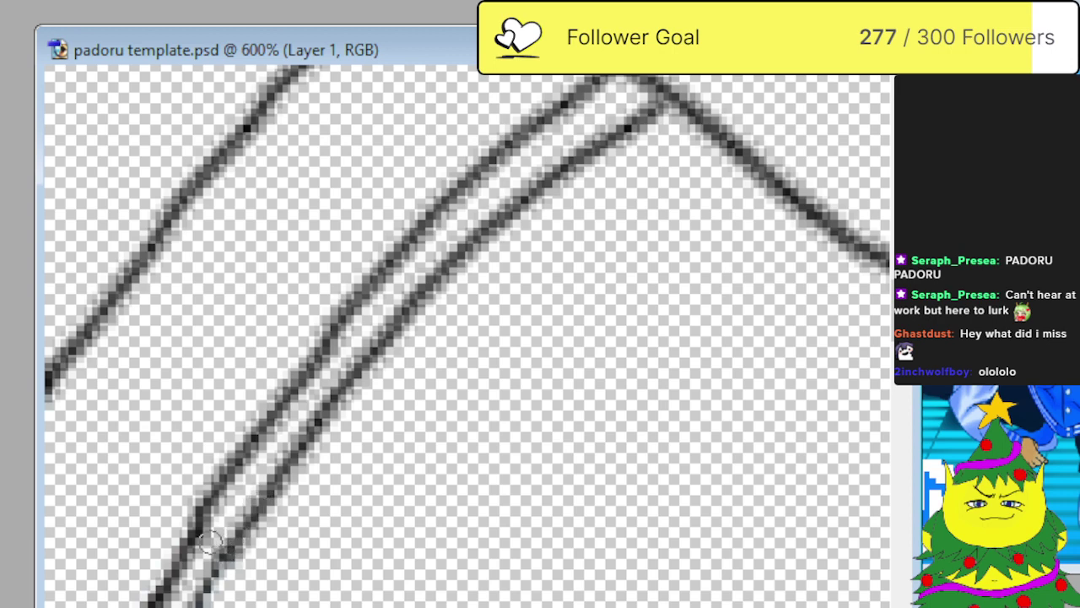
{"action": "key", "text": "ctrl+minus"}
{"action": "key", "text": "ctrl+minus"}
{"action": "key", "text": "ctrl+minus"}
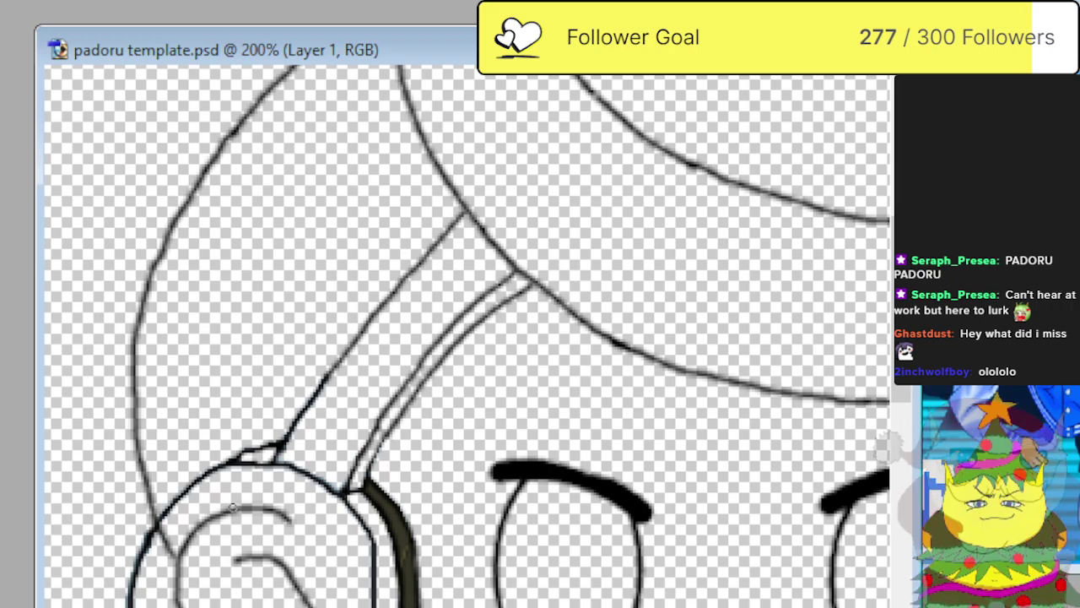
Erase the ear lines and the hair outline's end showing inside the ear cup on the padoru boy layer.
{"action": "scroll", "coordinate": [175, 392], "scroll_direction": "down", "scroll_amount": 3}
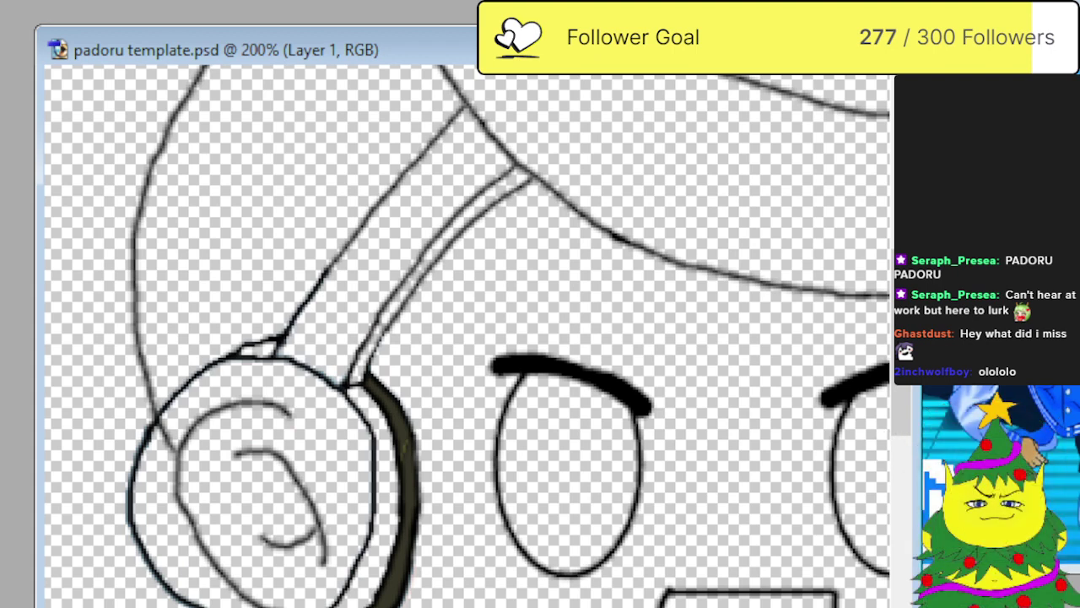
{"action": "scroll", "coordinate": [506, 338], "scroll_direction": "down", "scroll_amount": 1}
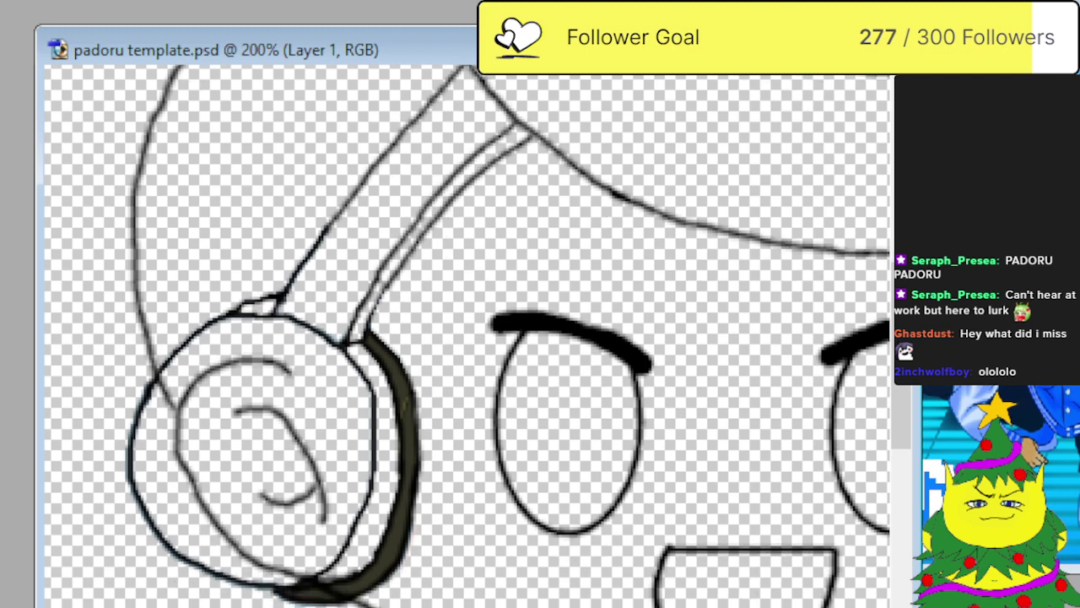
{"action": "key", "text": "alt+bracketright"}
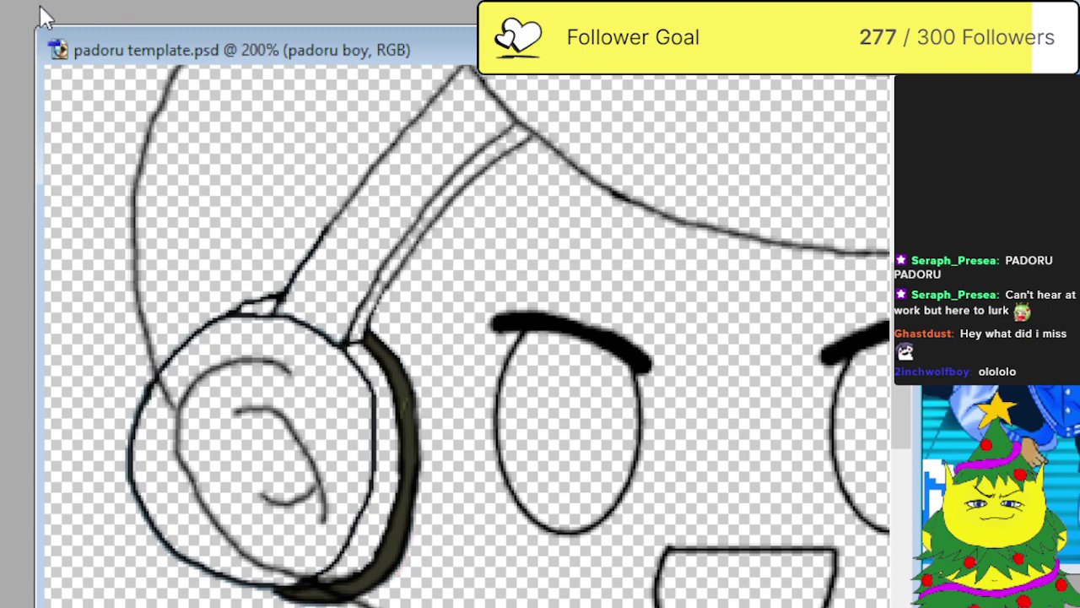
{"action": "mouse_move", "coordinate": [194, 380]}
{"action": "left_mouse_down"}
{"action": "mouse_move", "coordinate": [211, 414]}
{"action": "mouse_move", "coordinate": [265, 398]}
{"action": "mouse_move", "coordinate": [198, 448]}
{"action": "mouse_move", "coordinate": [210, 405]}
{"action": "mouse_move", "coordinate": [195, 450]}
{"action": "mouse_move", "coordinate": [274, 438]}
{"action": "mouse_move", "coordinate": [241, 506]}
{"action": "mouse_move", "coordinate": [273, 465]}
{"action": "mouse_move", "coordinate": [291, 510]}
{"action": "mouse_move", "coordinate": [284, 540]}
{"action": "left_mouse_up"}
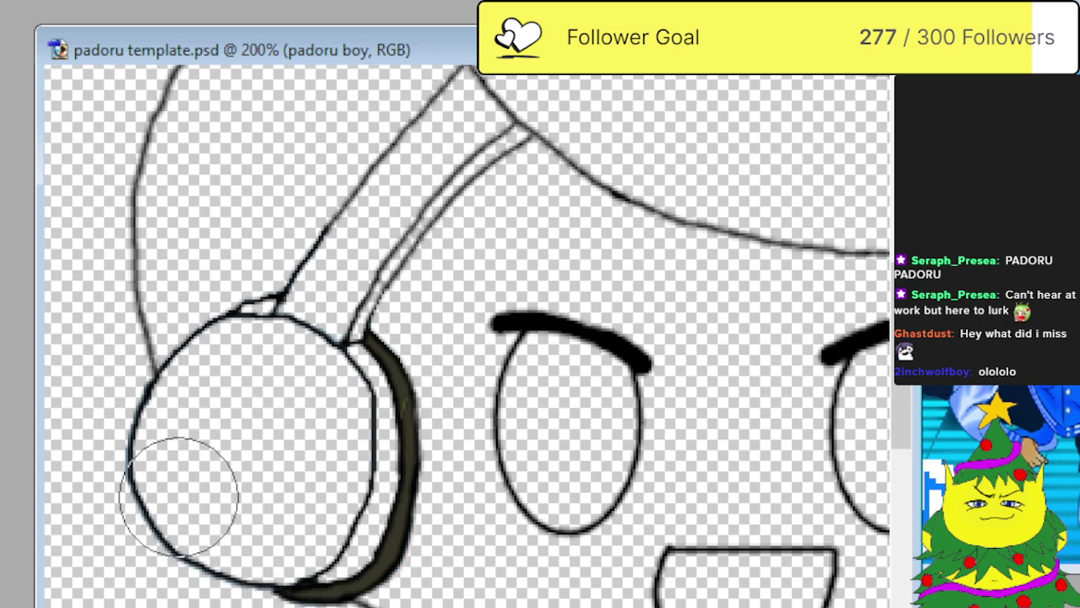
{"action": "key", "text": "ctrl+minus"}
{"action": "key", "text": "ctrl+minus"}
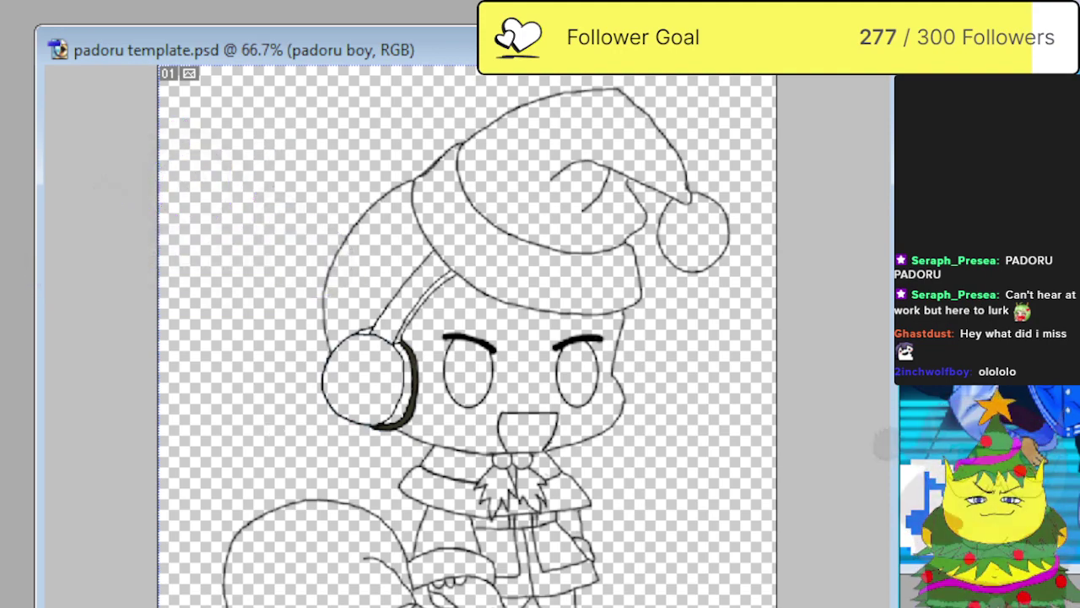
{"action": "key", "text": "ctrl+plus"}
{"action": "key", "text": "ctrl+plus"}
{"action": "key", "text": "ctrl+plus"}
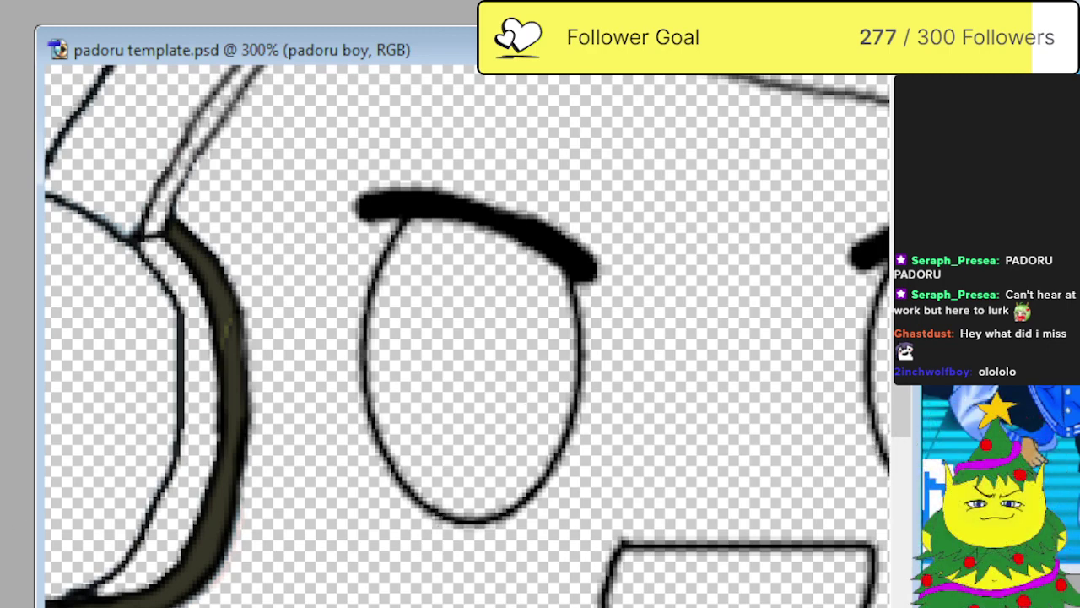
{"action": "scroll", "coordinate": [467, 336], "scroll_direction": "right", "scroll_amount": 5}
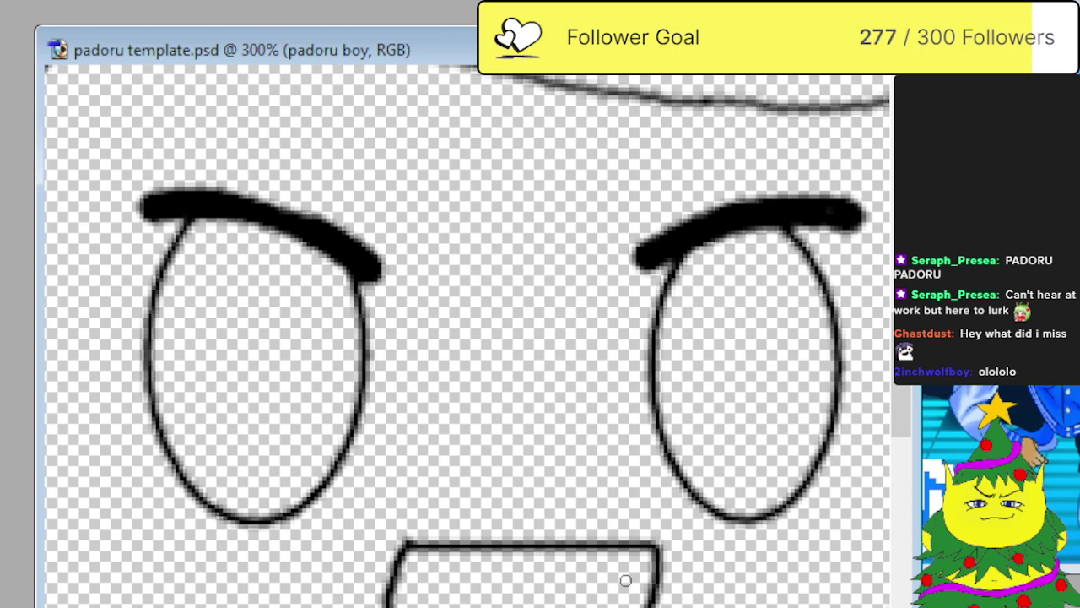
{"action": "key", "text": "ctrl+minus"}
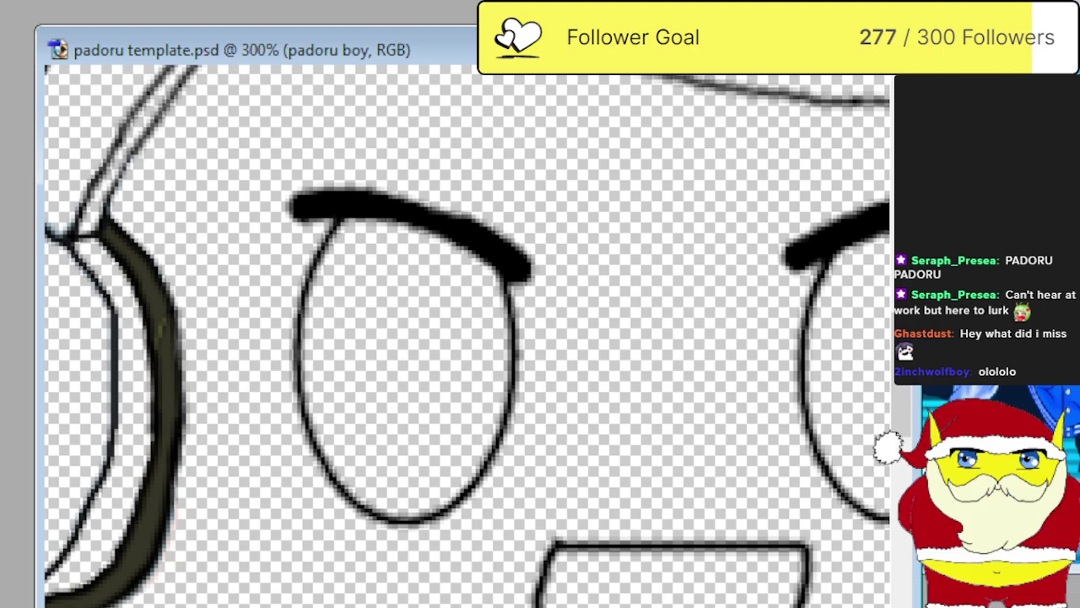
{"action": "key", "text": "ctrl+minus"}
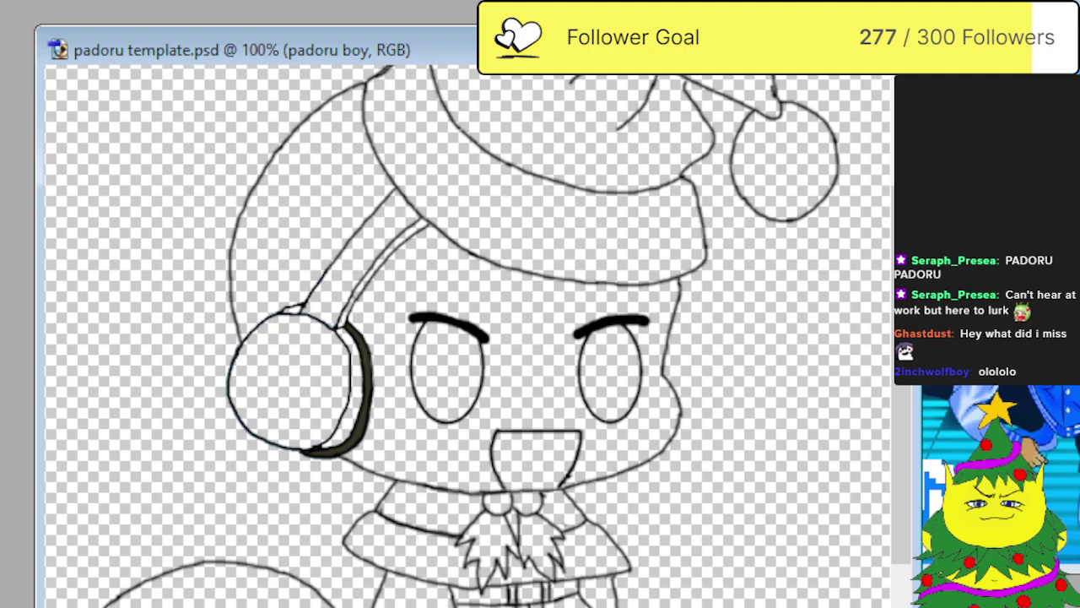
Select the headphones on Layer 1 with a loose freehand outline and copy them into a new document.
{"action": "key", "text": "ctrl+shift+alt+n"}
{"action": "mouse_move", "coordinate": [359, 533]}
{"action": "left_mouse_down"}
{"action": "mouse_move", "coordinate": [301, 518]}
{"action": "mouse_move", "coordinate": [140, 384]}
{"action": "mouse_move", "coordinate": [195, 233]}
{"action": "mouse_move", "coordinate": [281, 164]}
{"action": "mouse_move", "coordinate": [432, 143]}
{"action": "mouse_move", "coordinate": [459, 238]}
{"action": "mouse_move", "coordinate": [427, 367]}
{"action": "mouse_move", "coordinate": [350, 547]}
{"action": "left_mouse_up"}
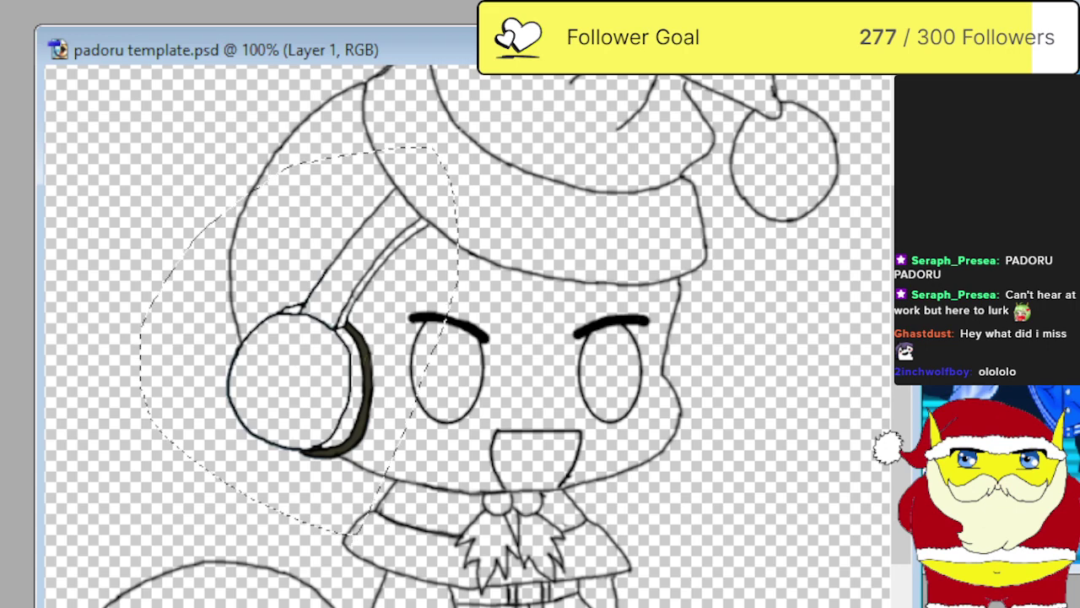
{"action": "key", "text": "ctrl+n"}
{"action": "key", "text": "Return"}
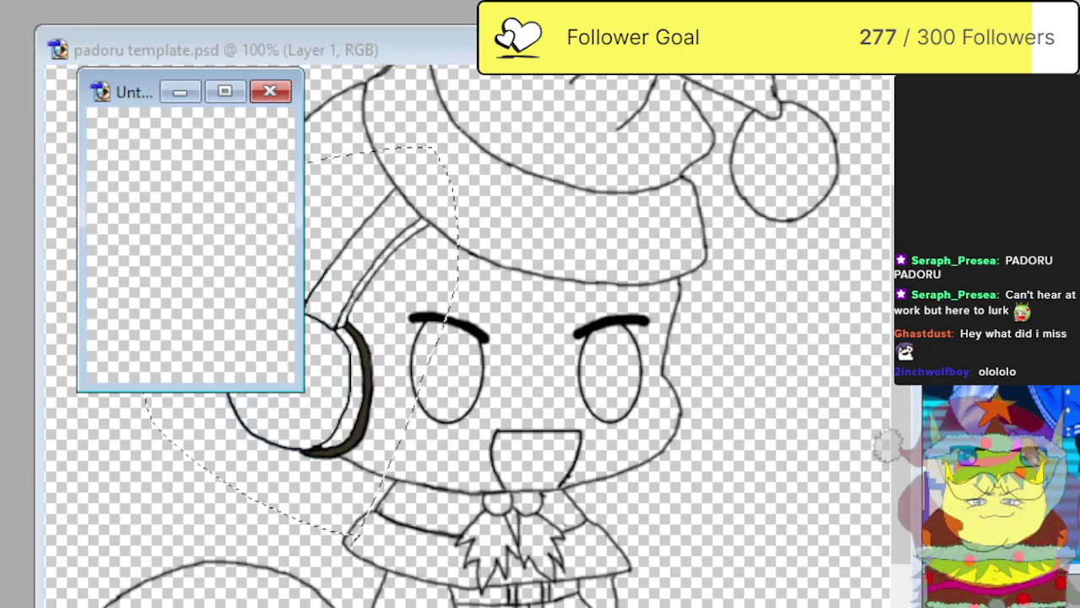
{"action": "key", "text": "ctrl+v"}
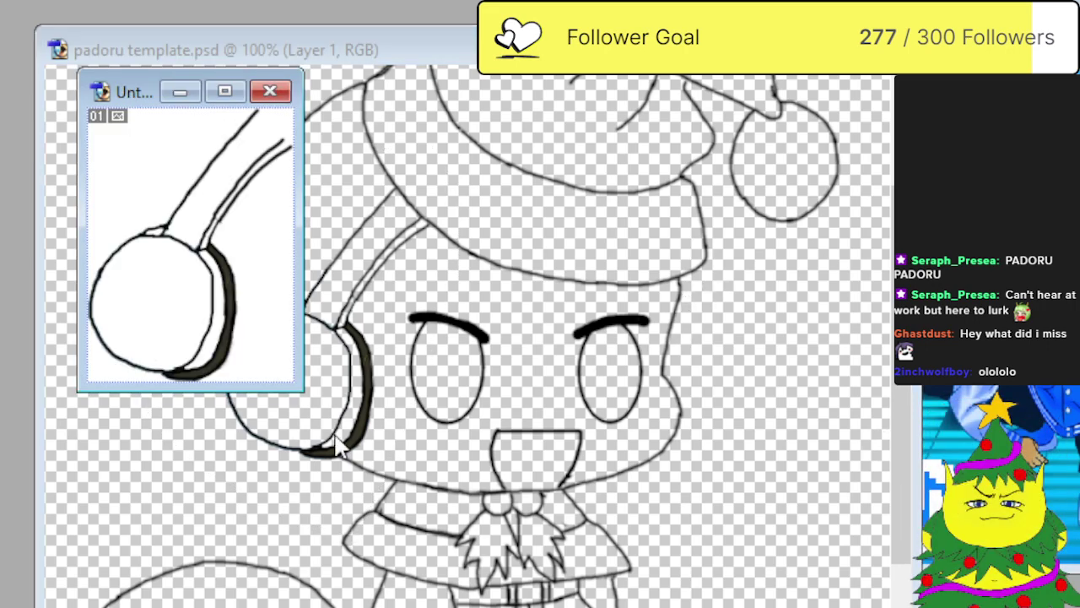
Try merging the pasted headphone layer into the white background of the new document.
{"action": "left_click_drag", "start_coordinate": [302, 389], "coordinate": [532, 506]}
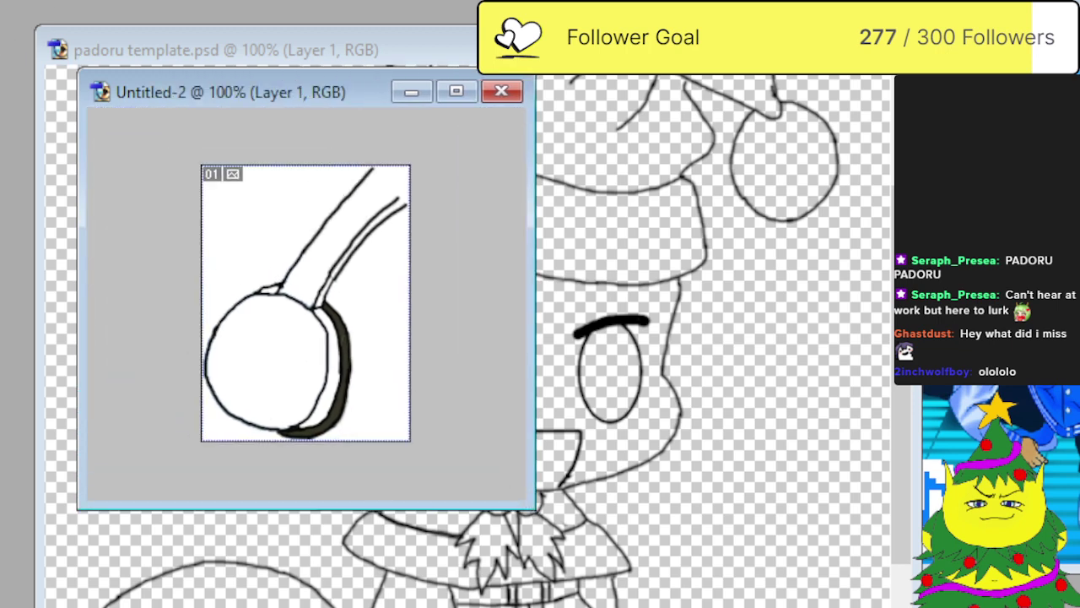
{"action": "key", "text": "ctrl+e"}
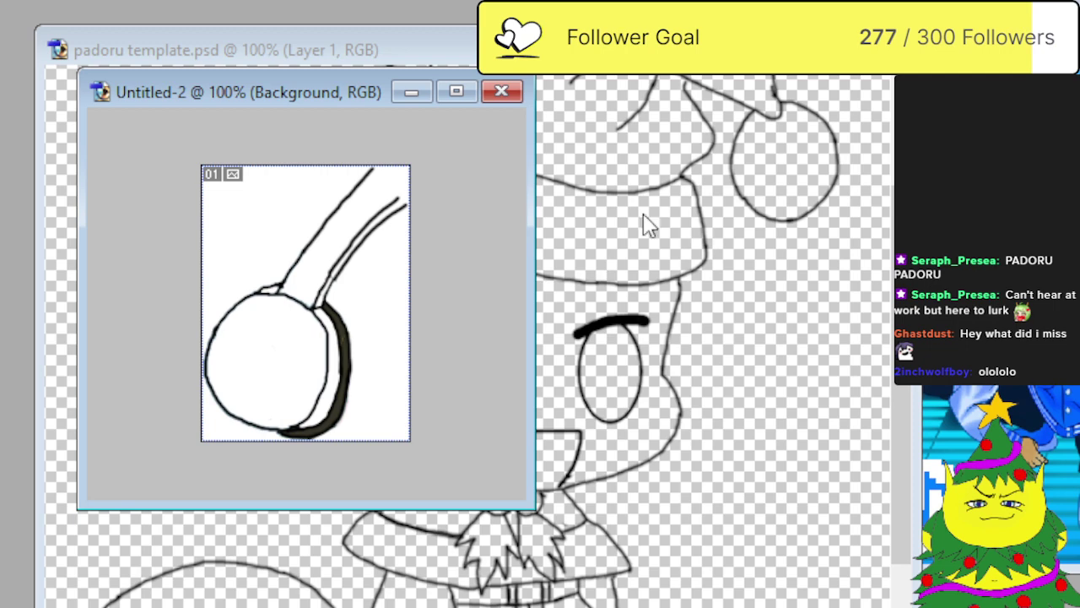
{"action": "key", "text": "ctrl+z"}
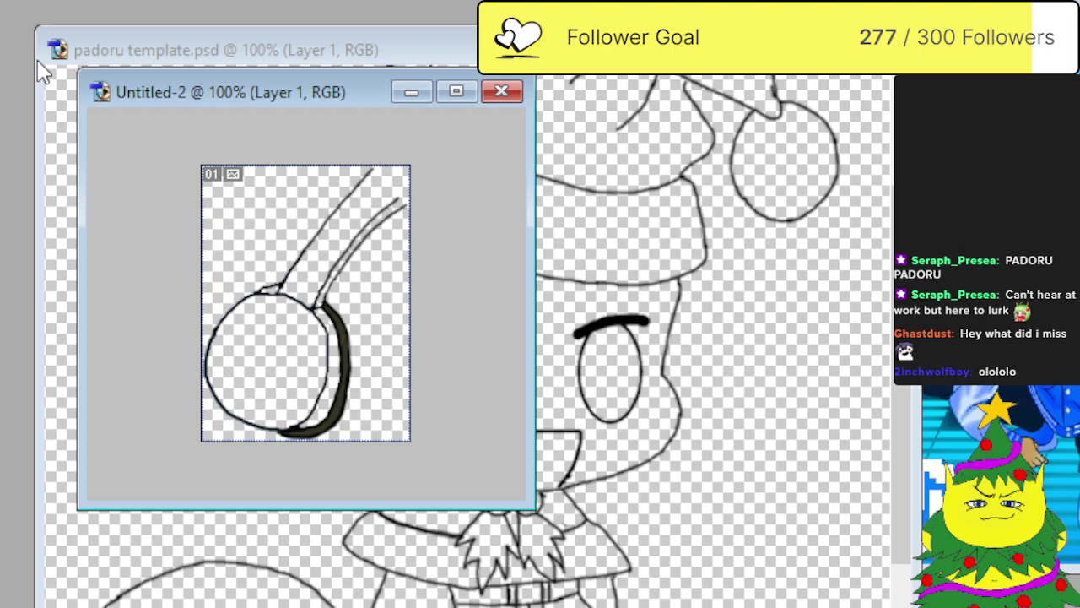
Close the separate headphone document without saving changes and clear the selection in padoru template.psd.
{"action": "left_click", "coordinate": [35, 135]}
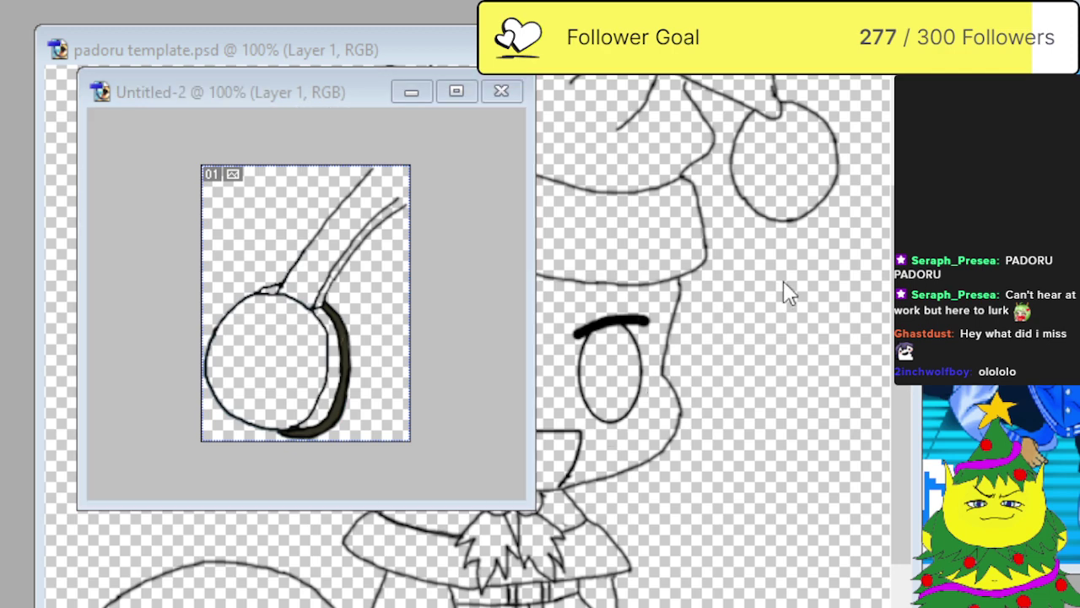
{"action": "left_click", "coordinate": [428, 340]}
{"action": "left_click", "coordinate": [501, 90]}
{"action": "key", "text": "n"}
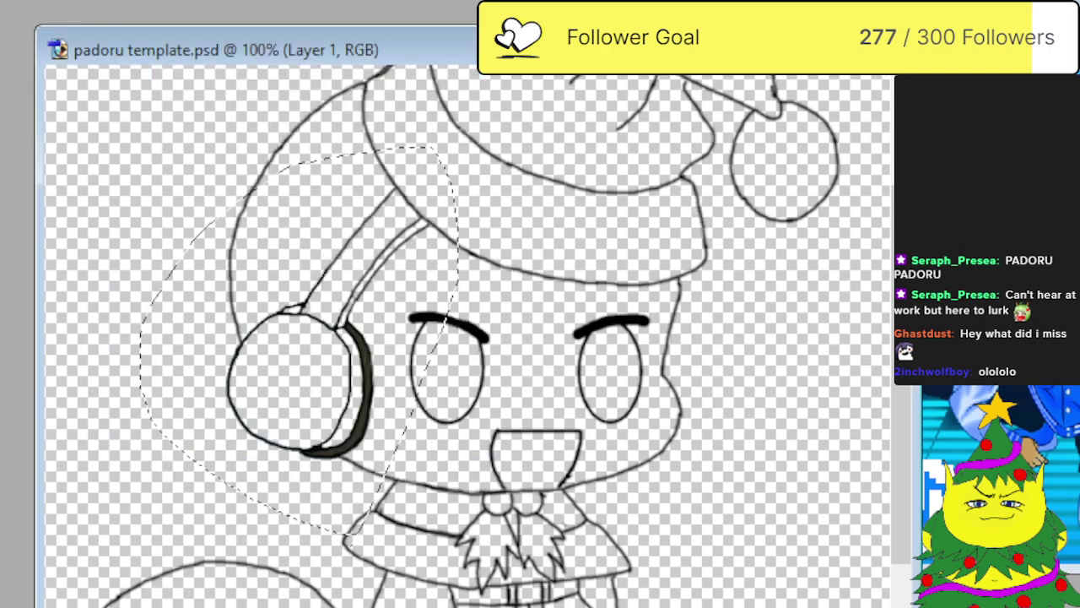
{"action": "key", "text": "ctrl+d"}
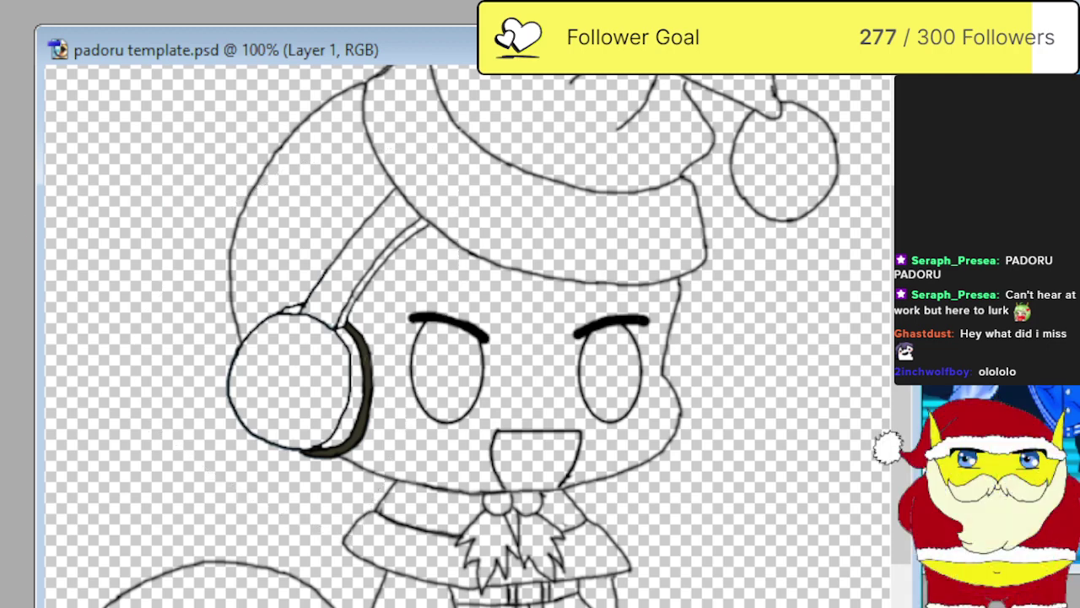
Try drawing a hair strand down to the inner end of the eyebrow nearest the headphones.
{"action": "key", "text": "ctrl+plus"}
{"action": "key", "text": "ctrl+plus"}
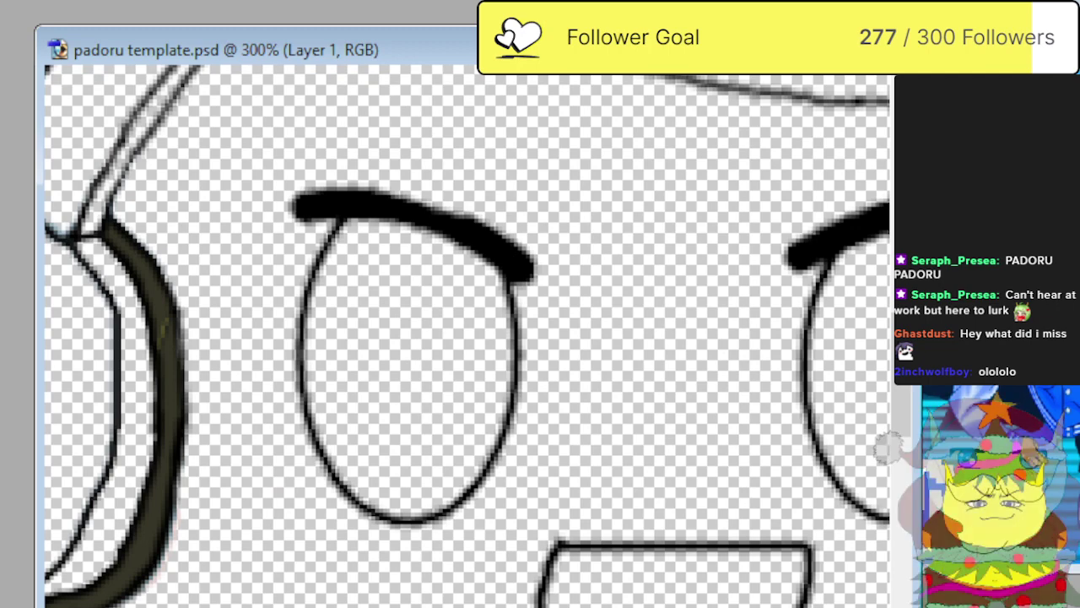
{"action": "scroll", "coordinate": [405, 211], "scroll_direction": "up", "scroll_amount": 2}
{"action": "scroll", "coordinate": [407, 211], "scroll_direction": "up", "scroll_amount": 4}
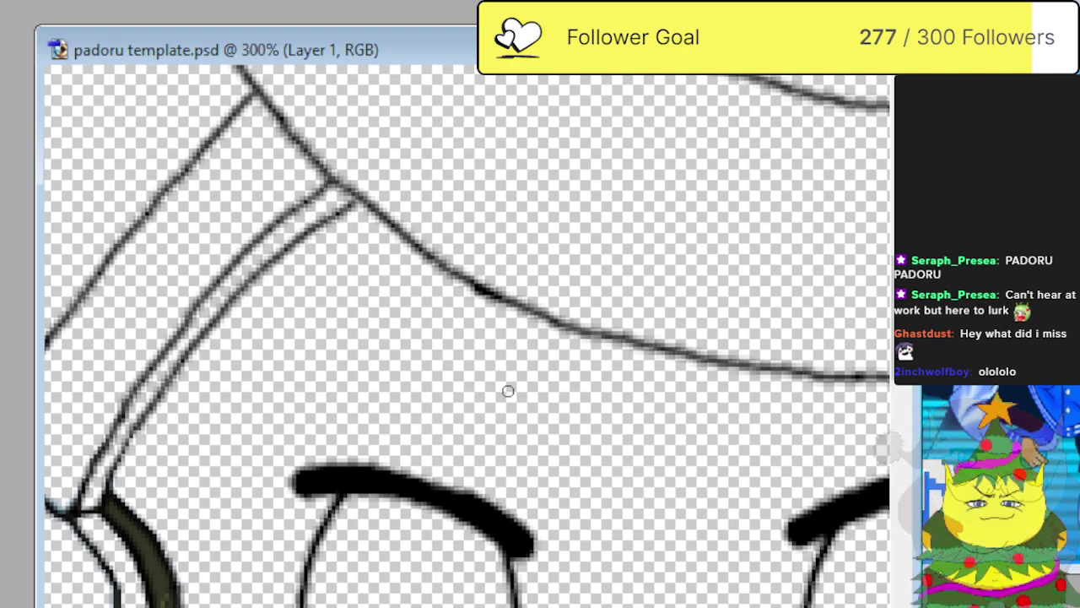
{"action": "mouse_move", "coordinate": [507, 400]}
{"action": "left_mouse_down"}
{"action": "mouse_move", "coordinate": [506, 469]}
{"action": "mouse_move", "coordinate": [524, 532]}
{"action": "left_mouse_up"}
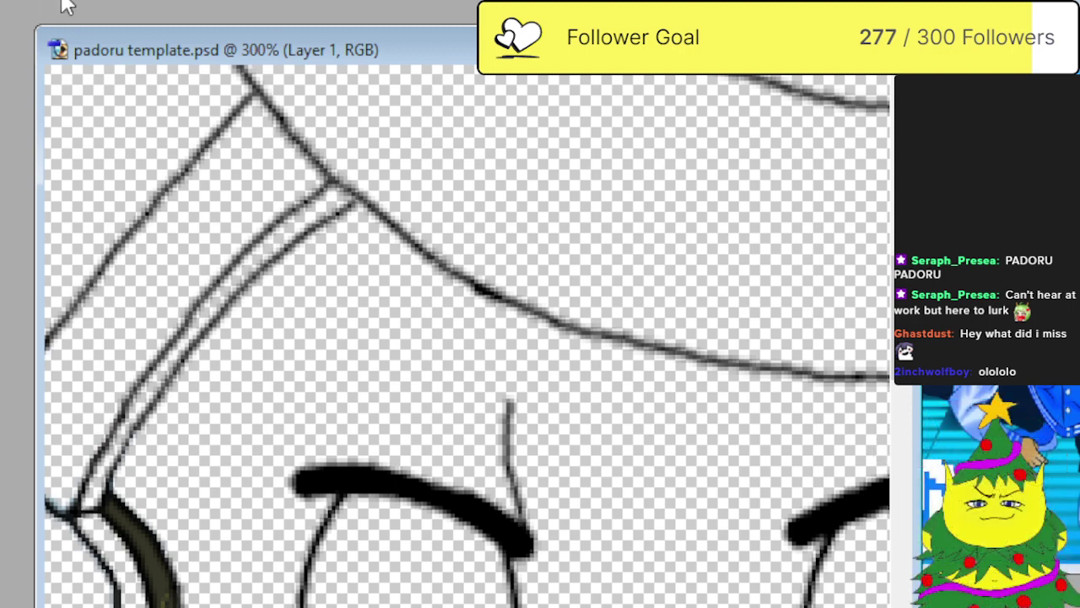
{"action": "key", "text": "ctrl+z"}
Draw a pointed bang between the eyes on Layer 1, with curved hair lines joining it to both eyebrows.
{"action": "scroll", "coordinate": [532, 456], "scroll_direction": "down", "scroll_amount": 3}
{"action": "scroll", "coordinate": [544, 420], "scroll_direction": "down", "scroll_amount": 1}
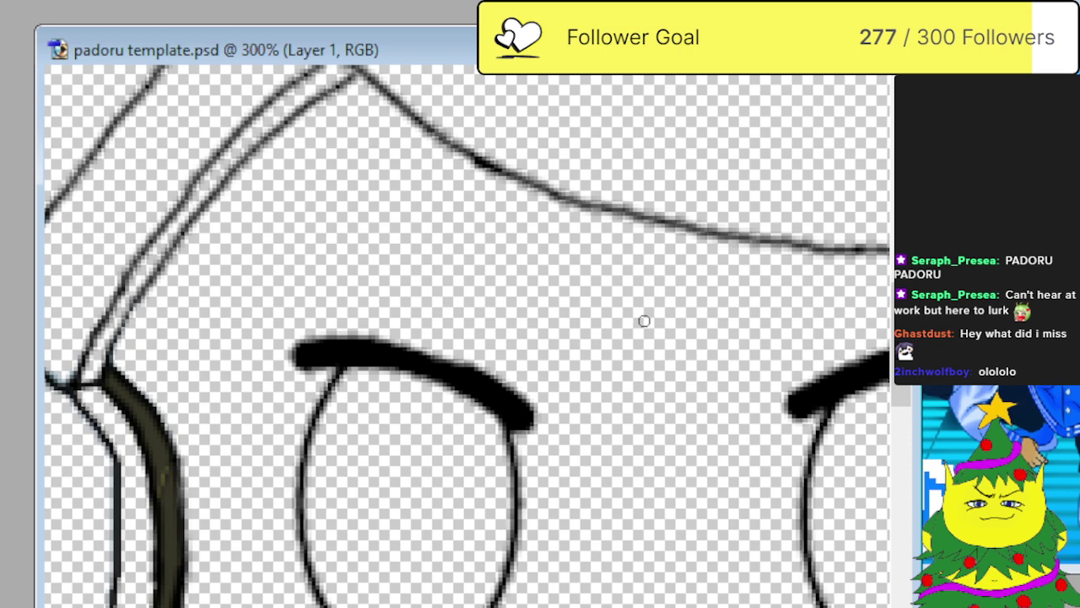
{"action": "mouse_move", "coordinate": [636, 321]}
{"action": "left_mouse_down"}
{"action": "mouse_move", "coordinate": [620, 344]}
{"action": "mouse_move", "coordinate": [611, 424]}
{"action": "mouse_move", "coordinate": [625, 468]}
{"action": "mouse_move", "coordinate": [690, 572]}
{"action": "mouse_move", "coordinate": [694, 521]}
{"action": "mouse_move", "coordinate": [766, 325]}
{"action": "mouse_move", "coordinate": [805, 388]}
{"action": "left_mouse_up"}
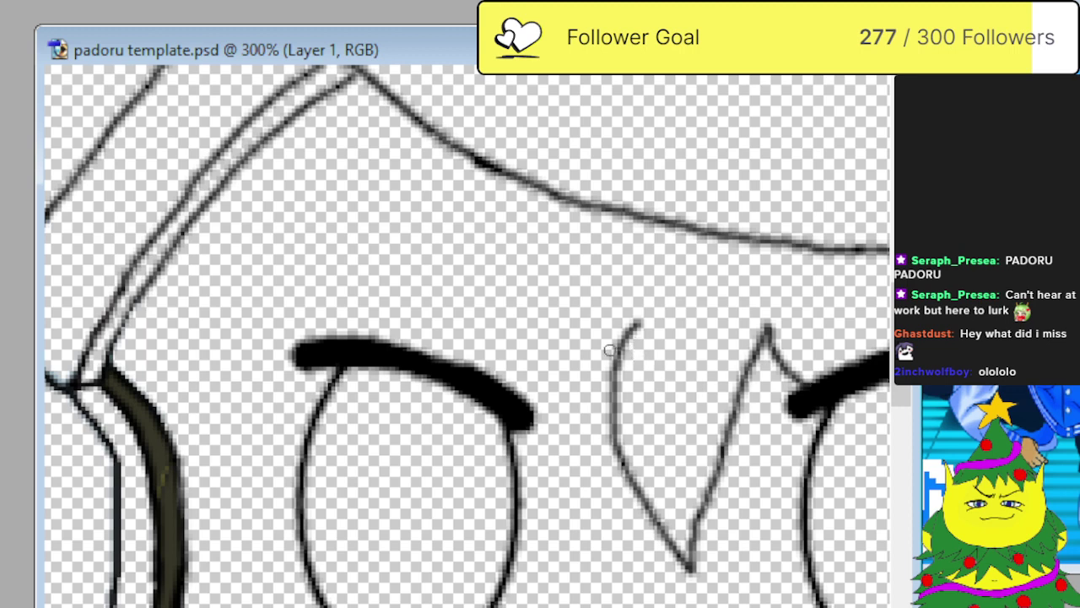
{"action": "mouse_move", "coordinate": [614, 343]}
{"action": "left_mouse_down"}
{"action": "mouse_move", "coordinate": [581, 368]}
{"action": "mouse_move", "coordinate": [498, 387]}
{"action": "left_mouse_up"}
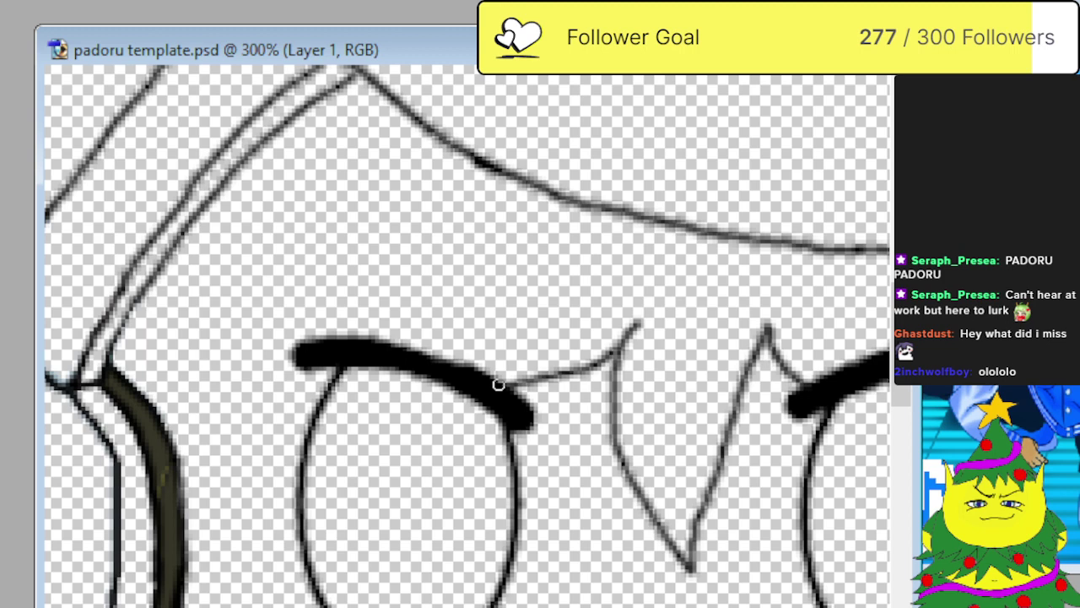
Draw a long side lock from the outer end of the headphone-side eyebrow past the eye, its tip returning to the ear cup.
{"action": "scroll", "coordinate": [497, 385], "scroll_direction": "down", "scroll_amount": 6}
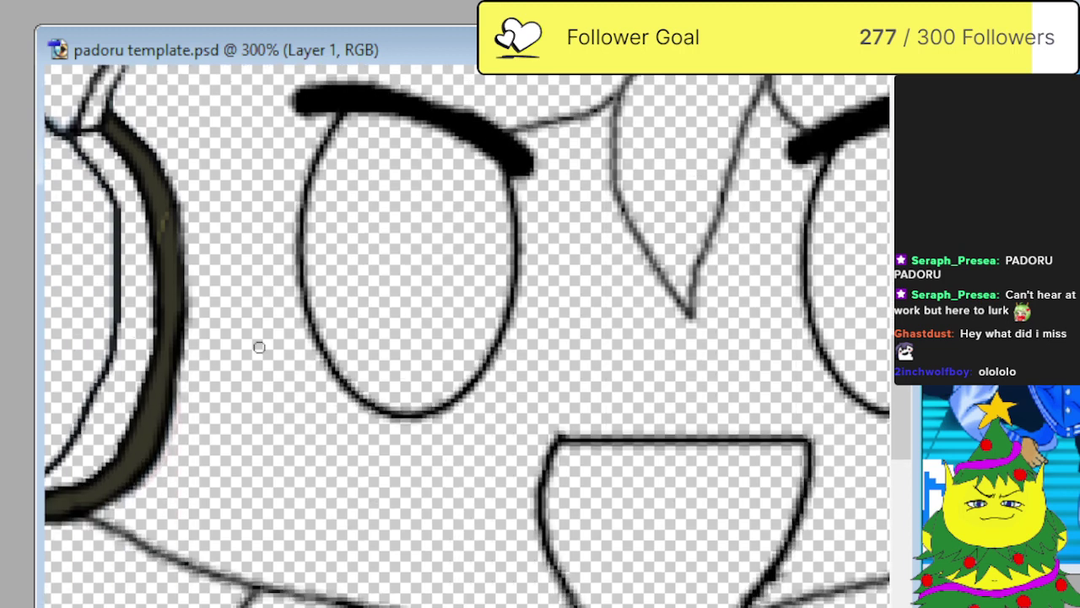
{"action": "scroll", "coordinate": [171, 308], "scroll_direction": "up", "scroll_amount": 3}
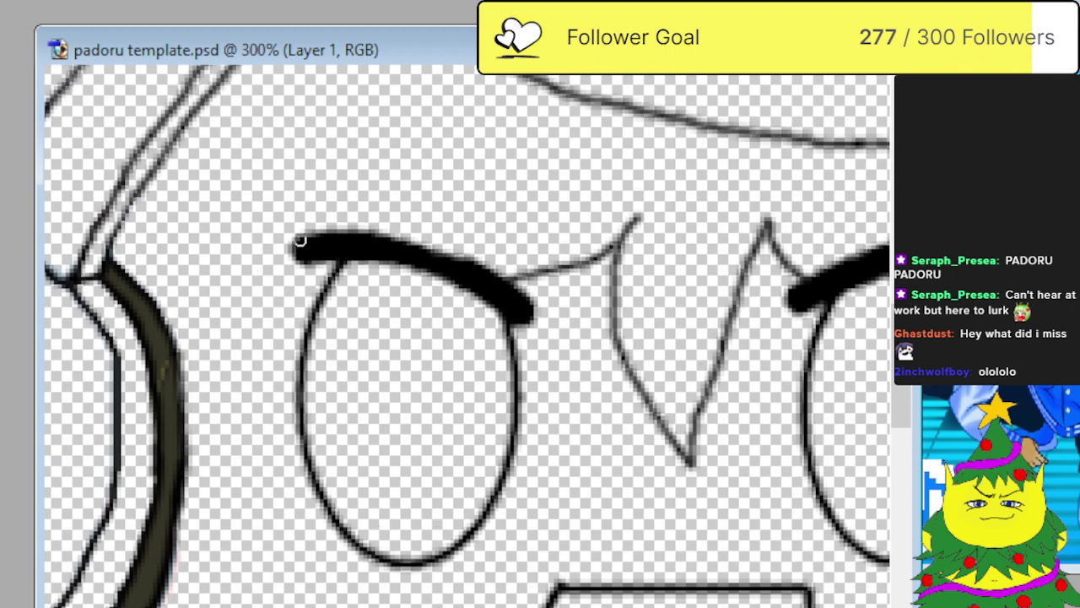
{"action": "mouse_move", "coordinate": [297, 240]}
{"action": "left_mouse_down"}
{"action": "mouse_move", "coordinate": [246, 359]}
{"action": "mouse_move", "coordinate": [224, 538]}
{"action": "mouse_move", "coordinate": [226, 607]}
{"action": "left_mouse_up"}
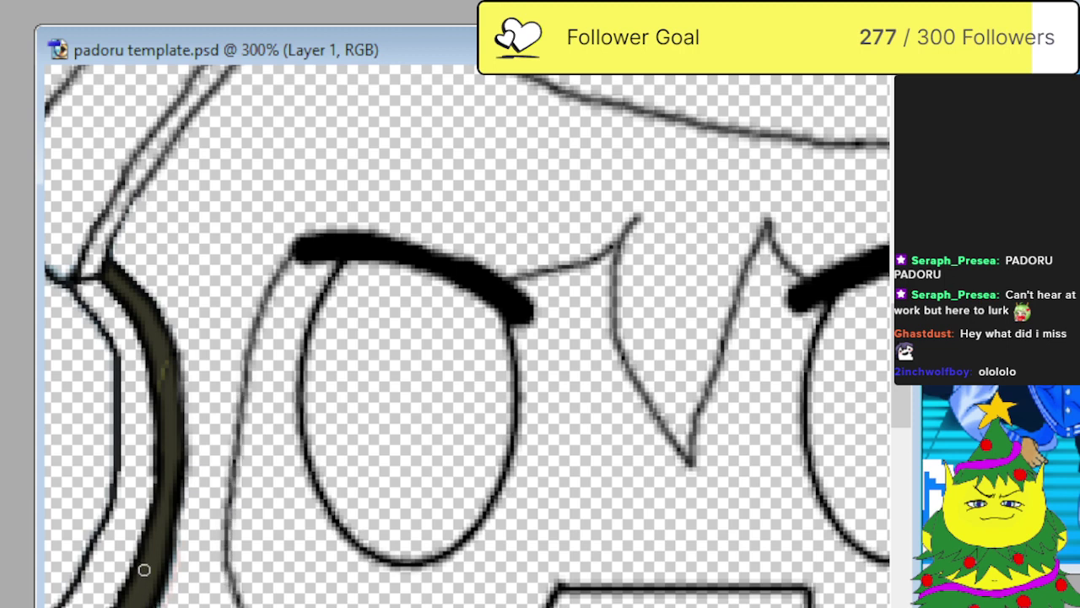
{"action": "scroll", "coordinate": [140, 552], "scroll_direction": "down", "scroll_amount": 2}
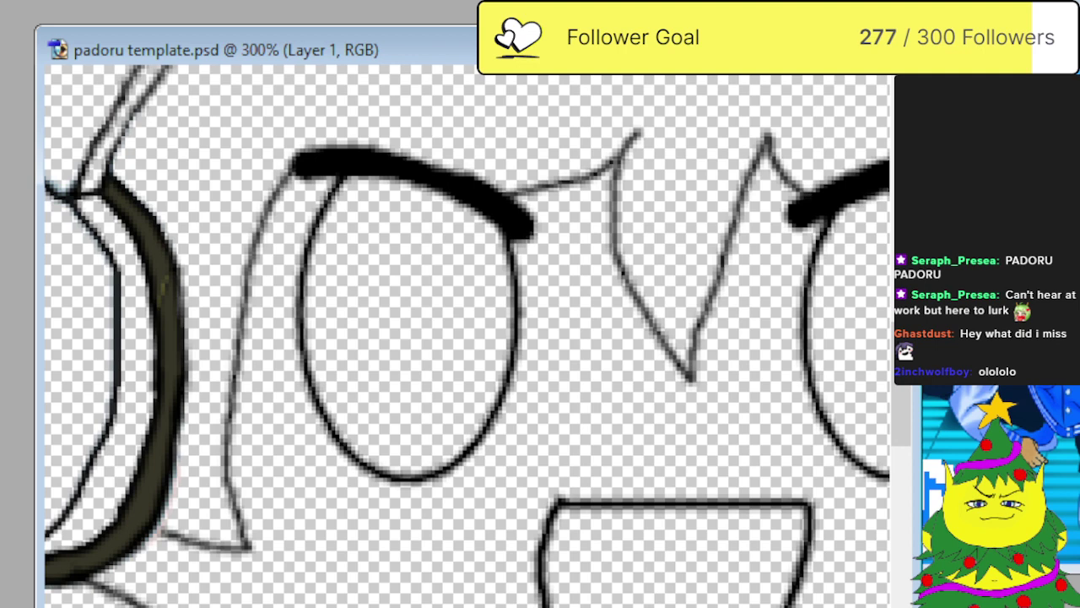
Draw a short pointed lock from the outer end of the other eyebrow to the edge of the face outline.
{"action": "scroll", "coordinate": [467, 335], "scroll_direction": "right", "scroll_amount": 9}
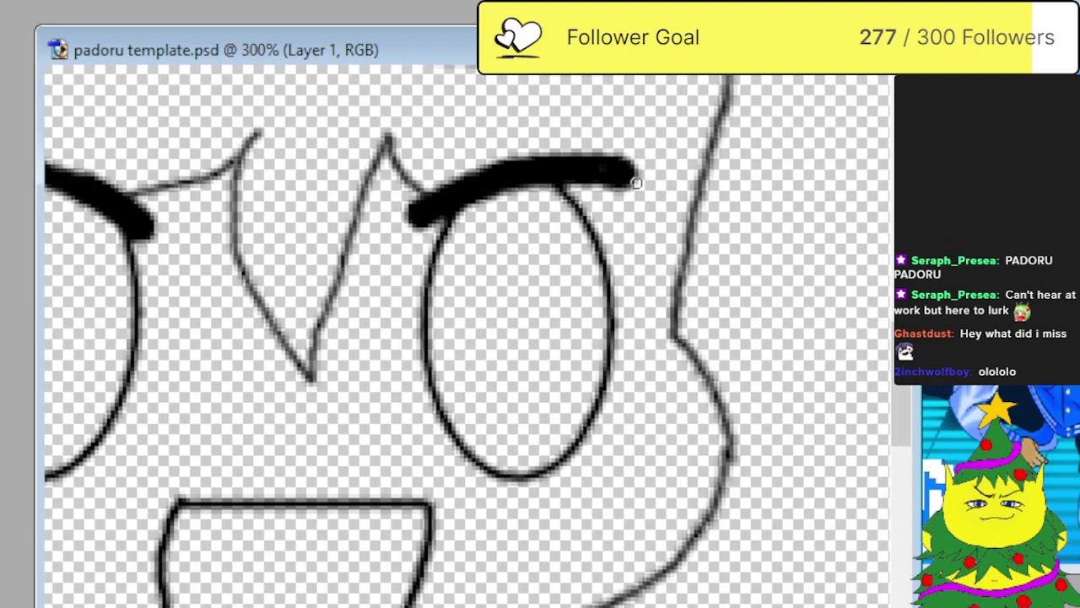
{"action": "mouse_move", "coordinate": [632, 176]}
{"action": "left_mouse_down"}
{"action": "mouse_move", "coordinate": [652, 236]}
{"action": "mouse_move", "coordinate": [646, 318]}
{"action": "mouse_move", "coordinate": [673, 297]}
{"action": "left_mouse_up"}
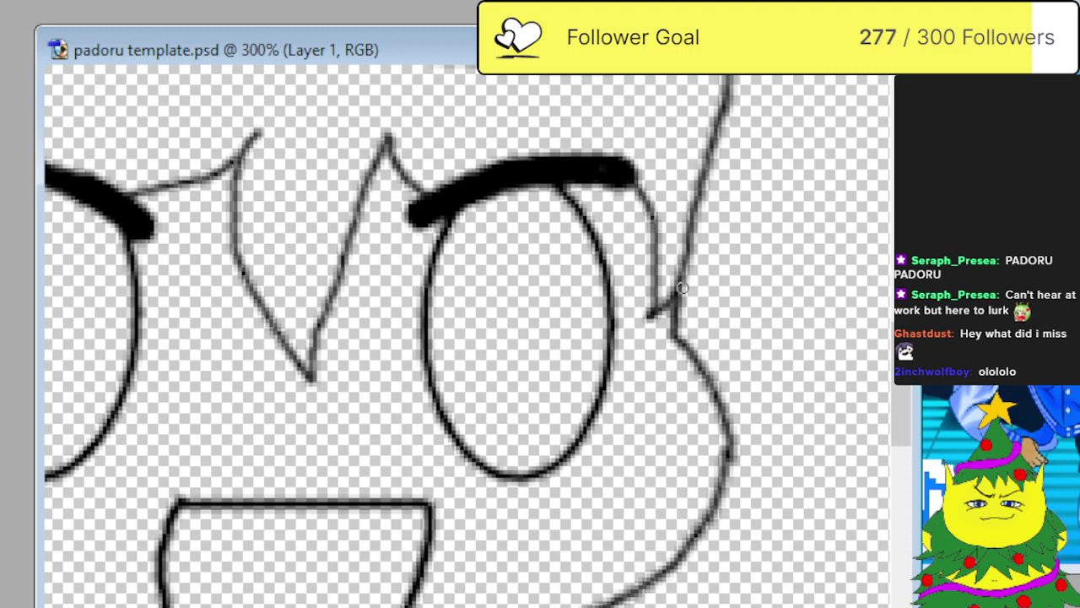
{"action": "key", "text": "ctrl+minus"}
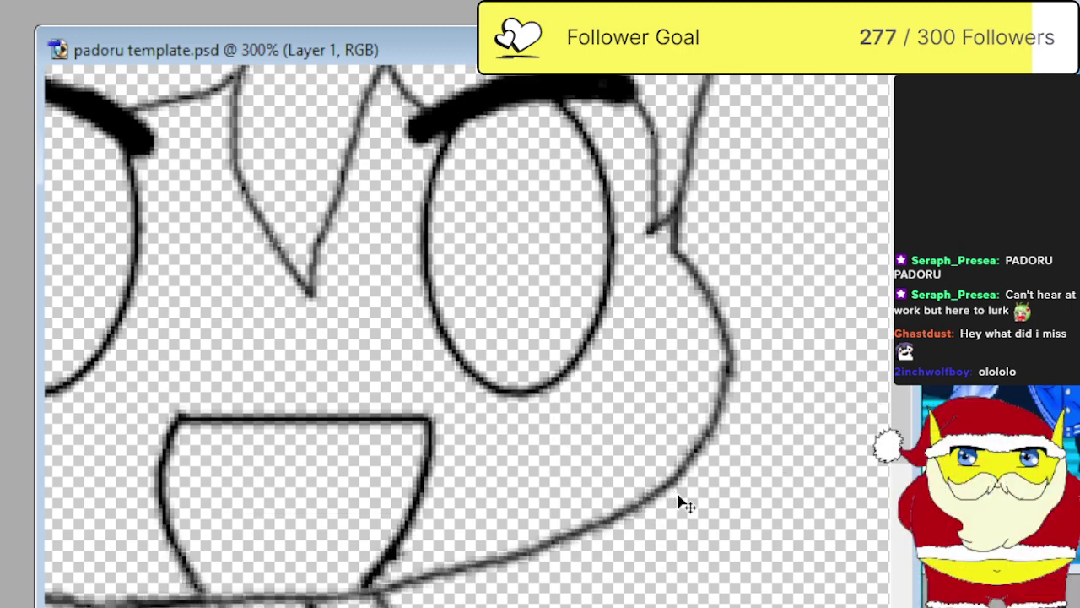
Redraw the short lock as one curved line from the eyebrow's outer end to the notch in the face outline.
{"action": "key", "text": "ctrl+minus"}
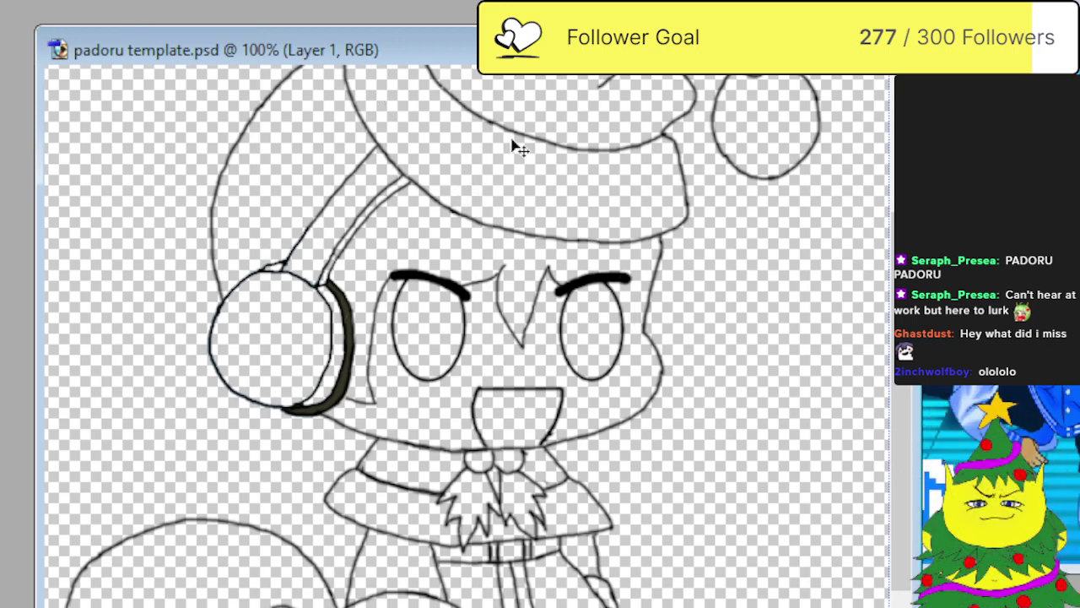
{"action": "key", "text": "ctrl+plus"}
{"action": "key", "text": "ctrl+plus"}
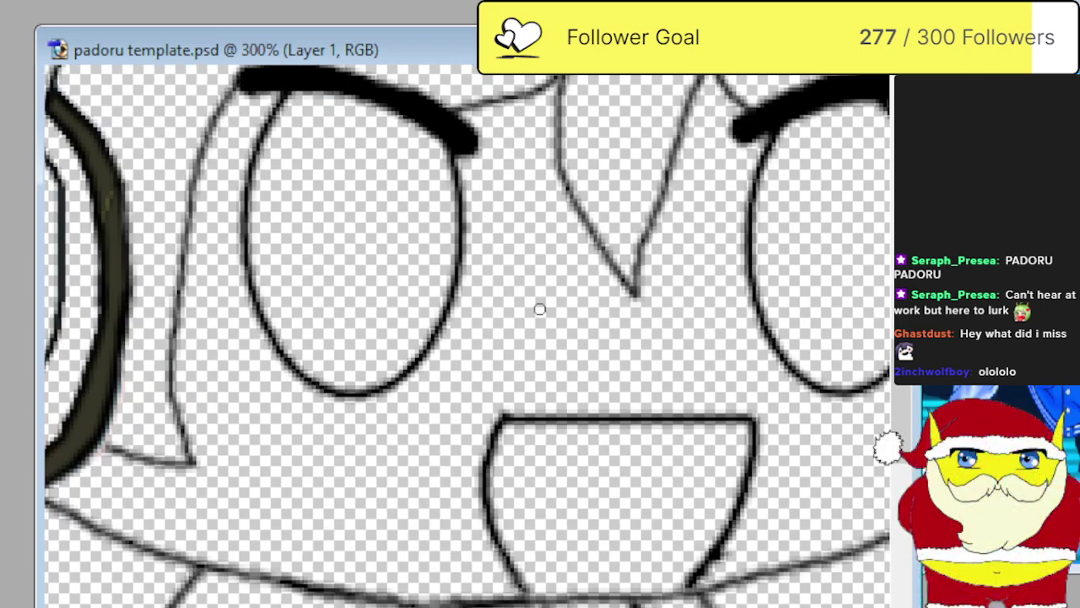
{"action": "scroll", "coordinate": [622, 385], "scroll_direction": "right", "scroll_amount": 10}
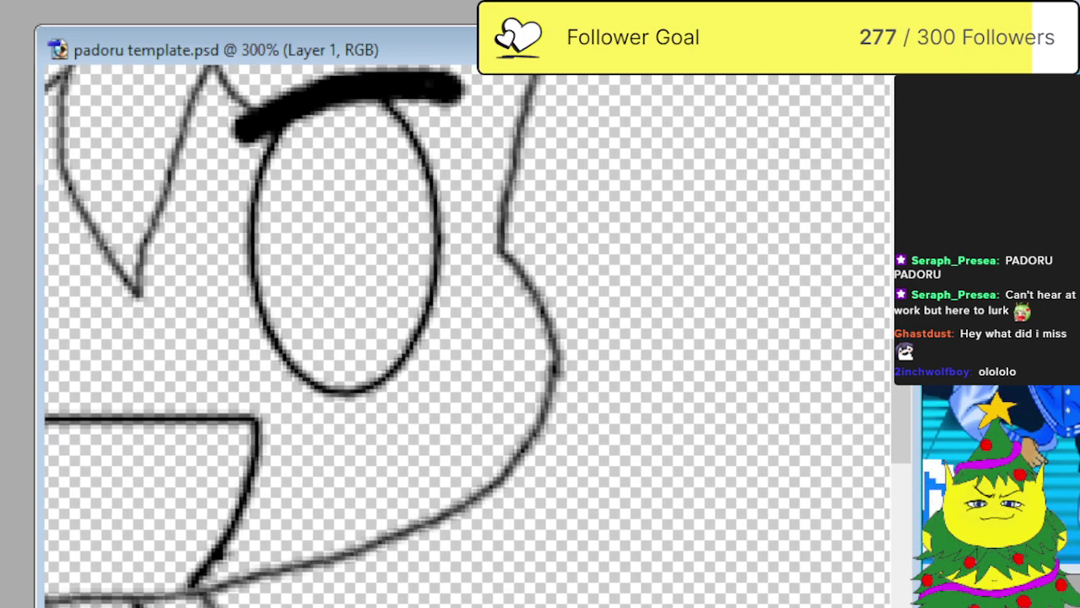
{"action": "scroll", "coordinate": [622, 385], "scroll_direction": "up", "scroll_amount": 3}
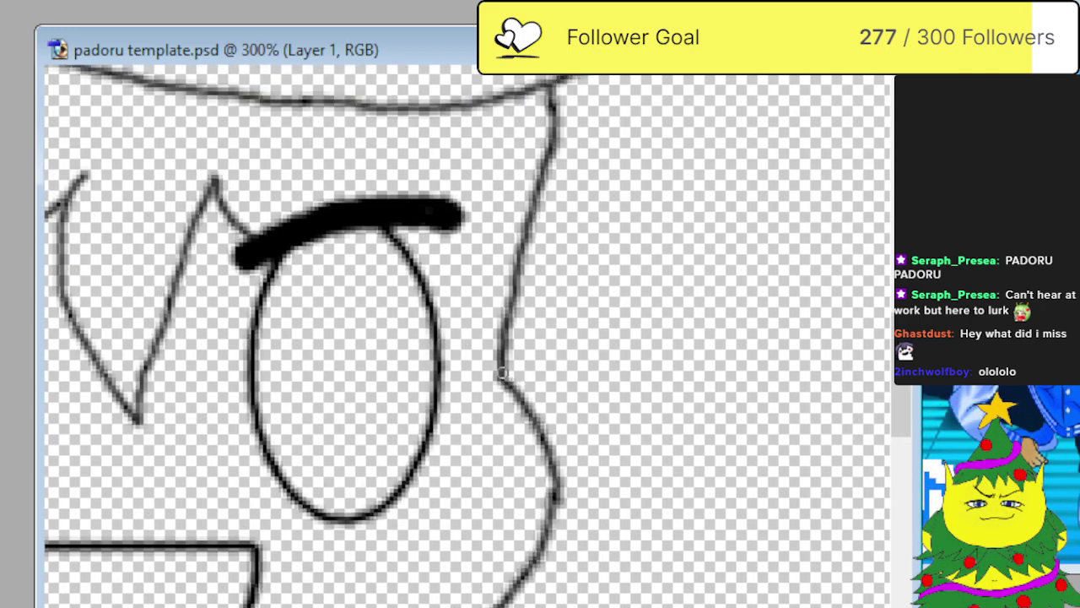
{"action": "left_click_drag", "start_coordinate": [492, 368], "coordinate": [453, 229]}
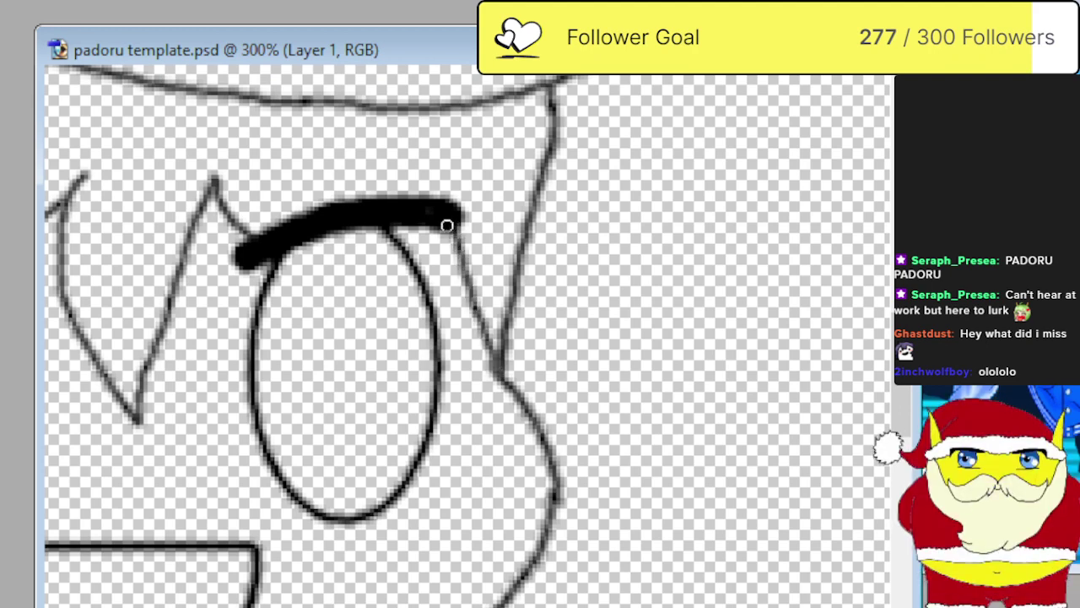
{"action": "key", "text": "ctrl+minus"}
{"action": "key", "text": "ctrl+minus"}
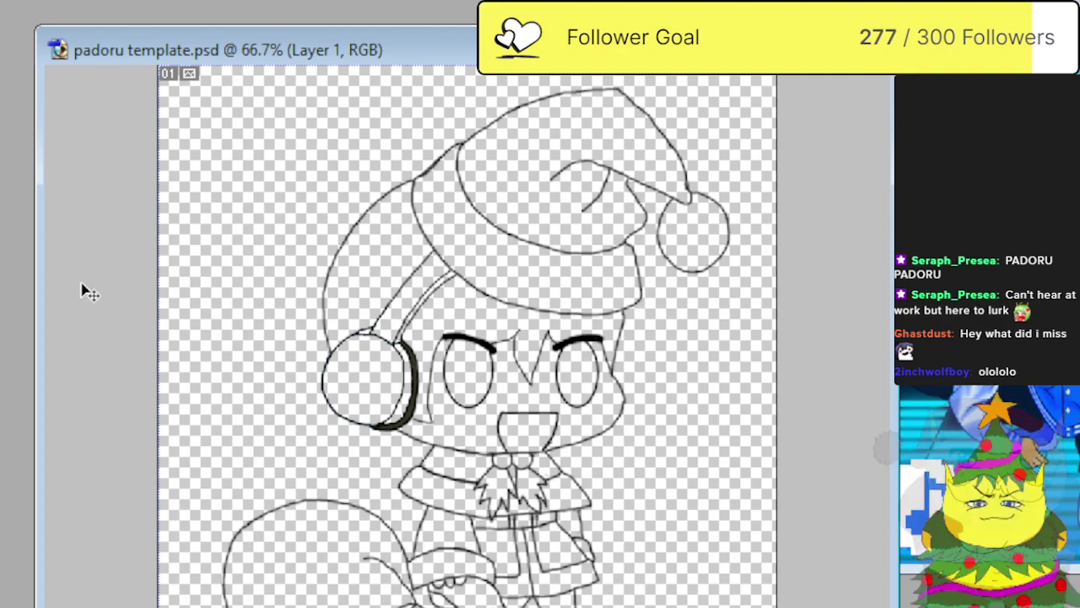
Draw two pointed hair tufts on Layer 1 sticking out of the back of the head between the hat brim and ear cup.
{"action": "key", "text": "ctrl+plus"}
{"action": "key", "text": "ctrl+plus"}
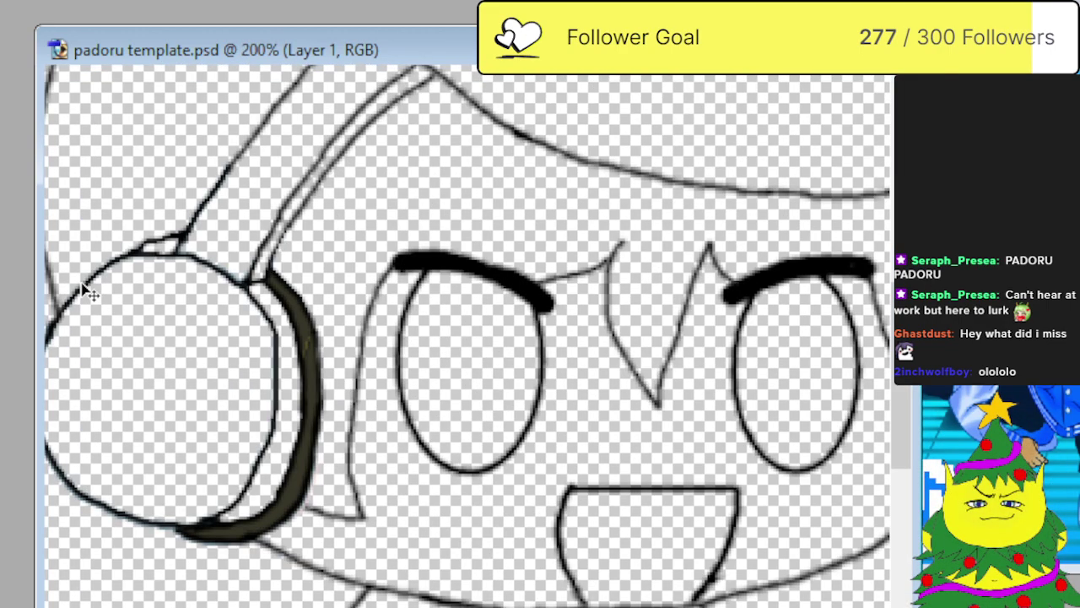
{"action": "scroll", "coordinate": [314, 94], "scroll_direction": "up", "scroll_amount": 10}
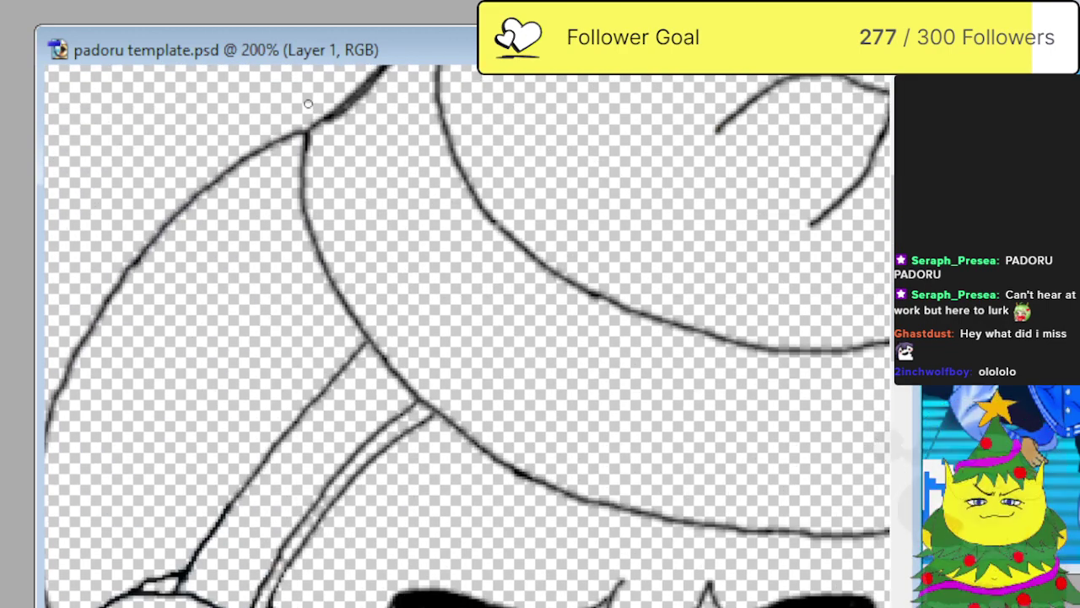
{"action": "key", "text": "ctrl+plus"}
{"action": "key", "text": "ctrl+plus"}
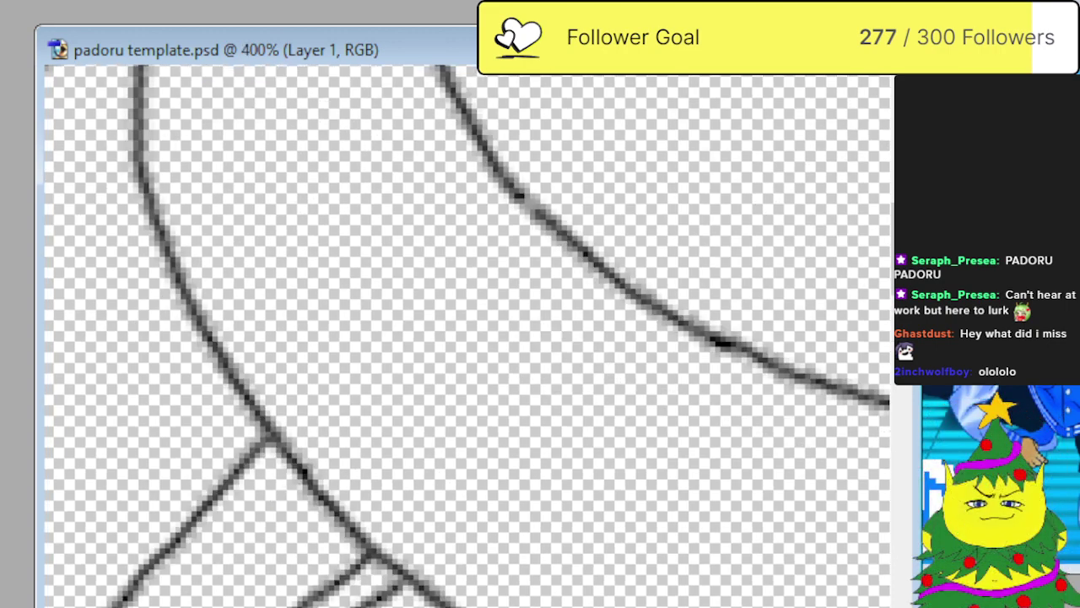
{"action": "scroll", "coordinate": [402, 377], "scroll_direction": "up", "scroll_amount": 10}
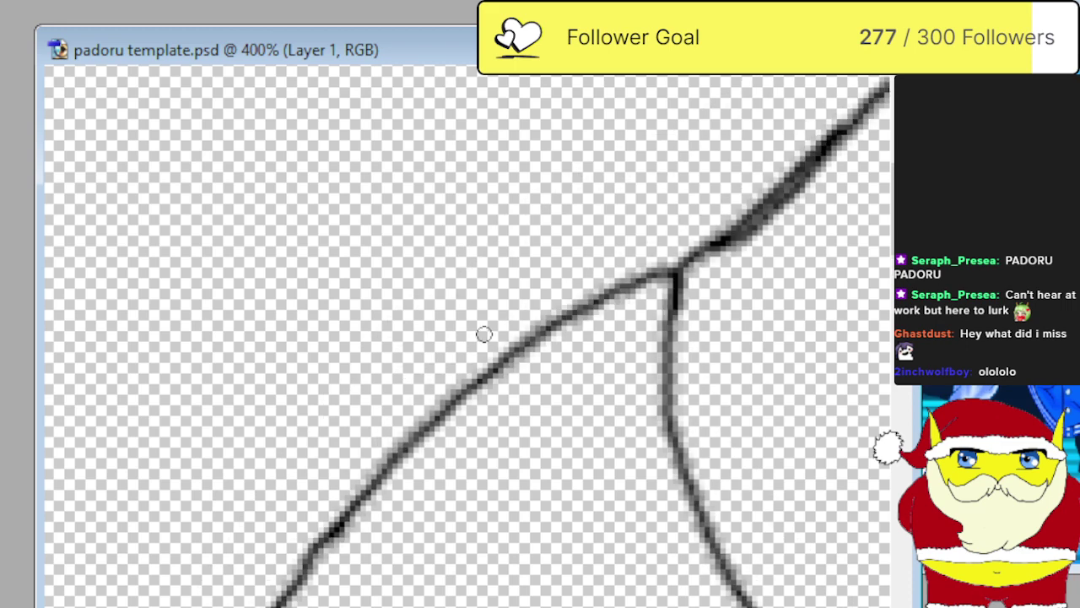
{"action": "mouse_move", "coordinate": [663, 272]}
{"action": "left_mouse_down"}
{"action": "mouse_move", "coordinate": [510, 285]}
{"action": "mouse_move", "coordinate": [452, 255]}
{"action": "mouse_move", "coordinate": [451, 291]}
{"action": "mouse_move", "coordinate": [500, 363]}
{"action": "mouse_move", "coordinate": [572, 388]}
{"action": "left_mouse_up"}
{"action": "scroll", "coordinate": [512, 474], "scroll_direction": "down", "scroll_amount": 5}
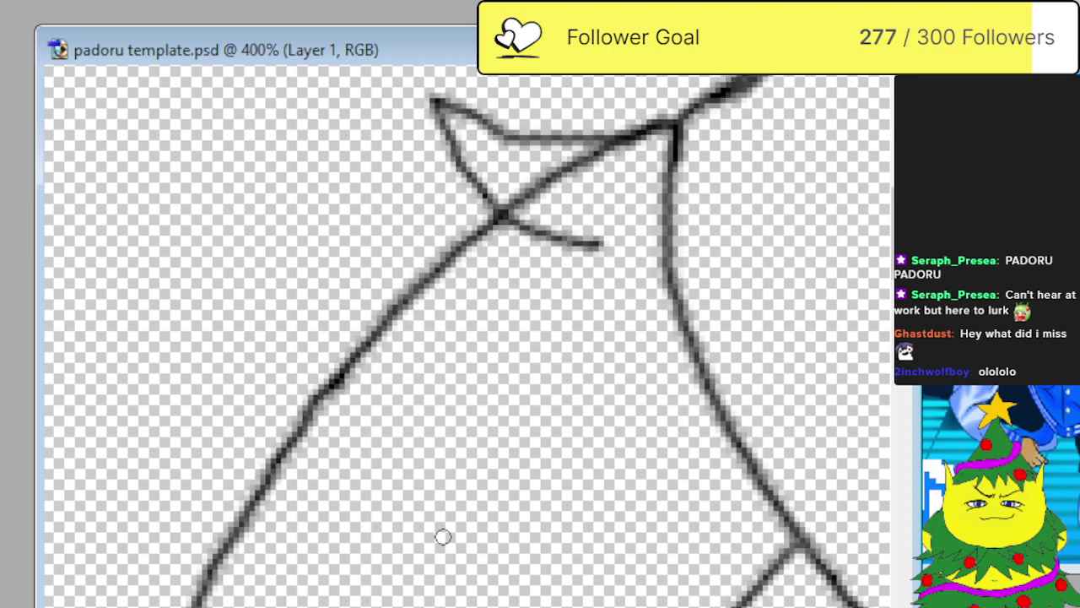
{"action": "mouse_move", "coordinate": [302, 265]}
{"action": "left_mouse_down"}
{"action": "mouse_move", "coordinate": [235, 307]}
{"action": "mouse_move", "coordinate": [128, 324]}
{"action": "mouse_move", "coordinate": [294, 363]}
{"action": "left_mouse_up"}
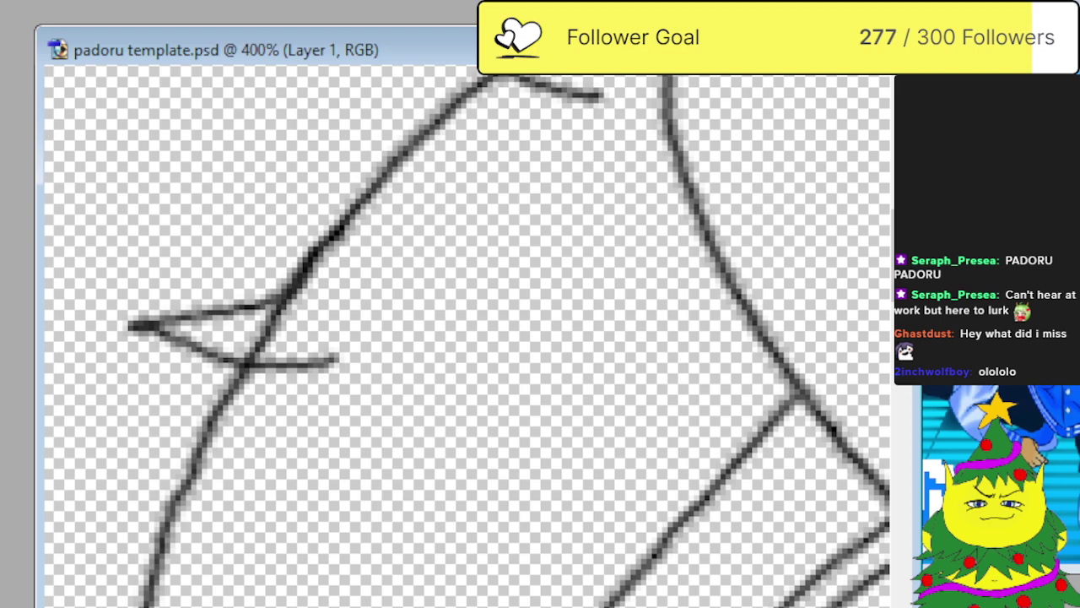
Erase the old head outline crossing the insides of both hair tufts on the padoru boy layer.
{"action": "key", "text": "alt+bracketright"}
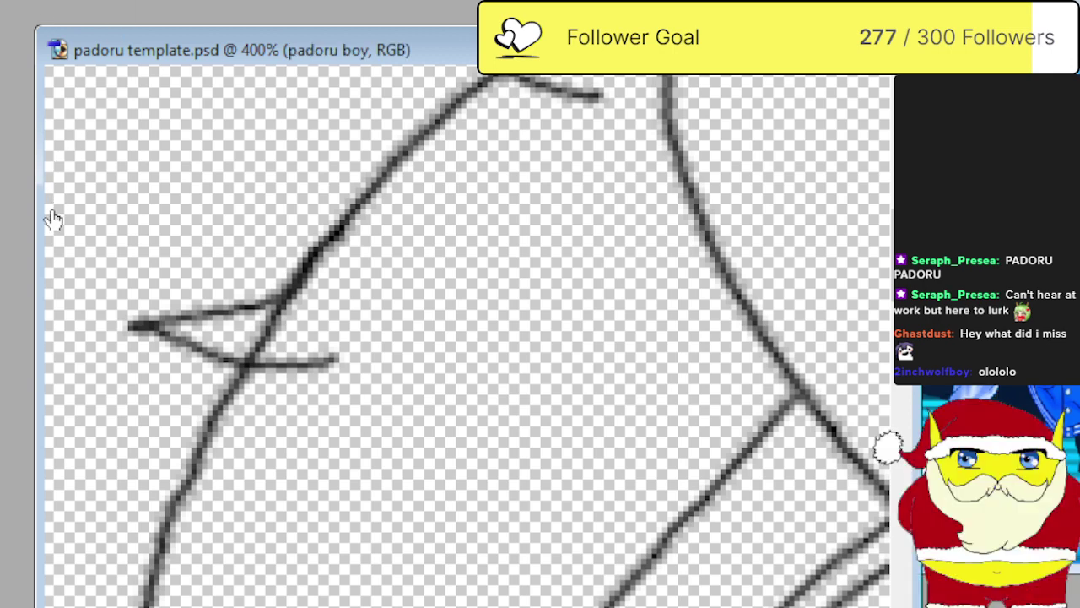
{"action": "mouse_move", "coordinate": [274, 341]}
{"action": "left_mouse_down"}
{"action": "mouse_move", "coordinate": [265, 313]}
{"action": "mouse_move", "coordinate": [289, 318]}
{"action": "mouse_move", "coordinate": [250, 338]}
{"action": "left_mouse_up"}
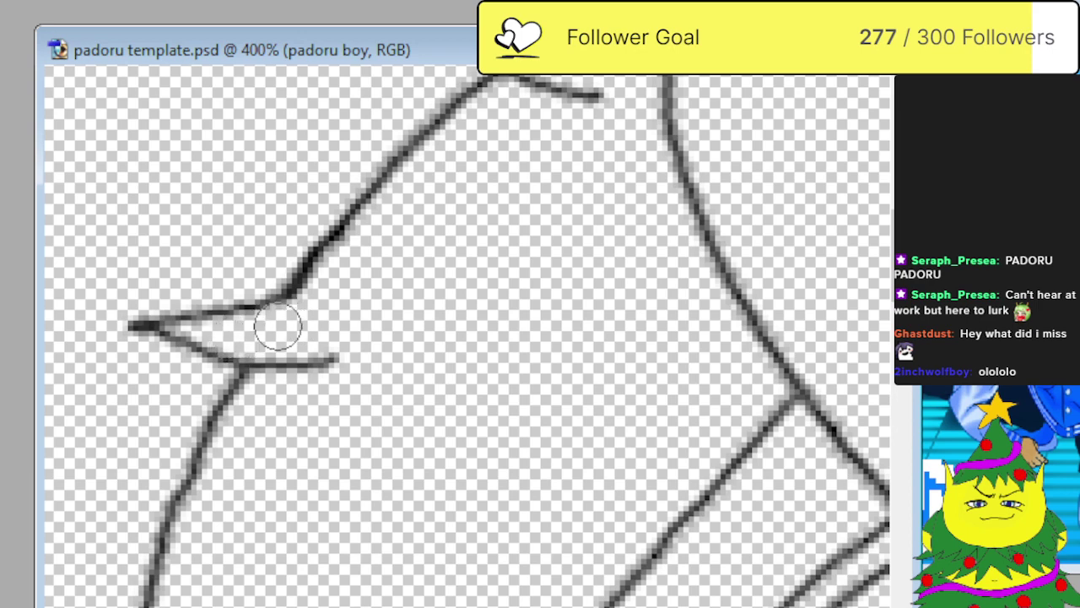
{"action": "scroll", "coordinate": [429, 361], "scroll_direction": "up", "scroll_amount": 3}
{"action": "scroll", "coordinate": [429, 361], "scroll_direction": "up", "scroll_amount": 3}
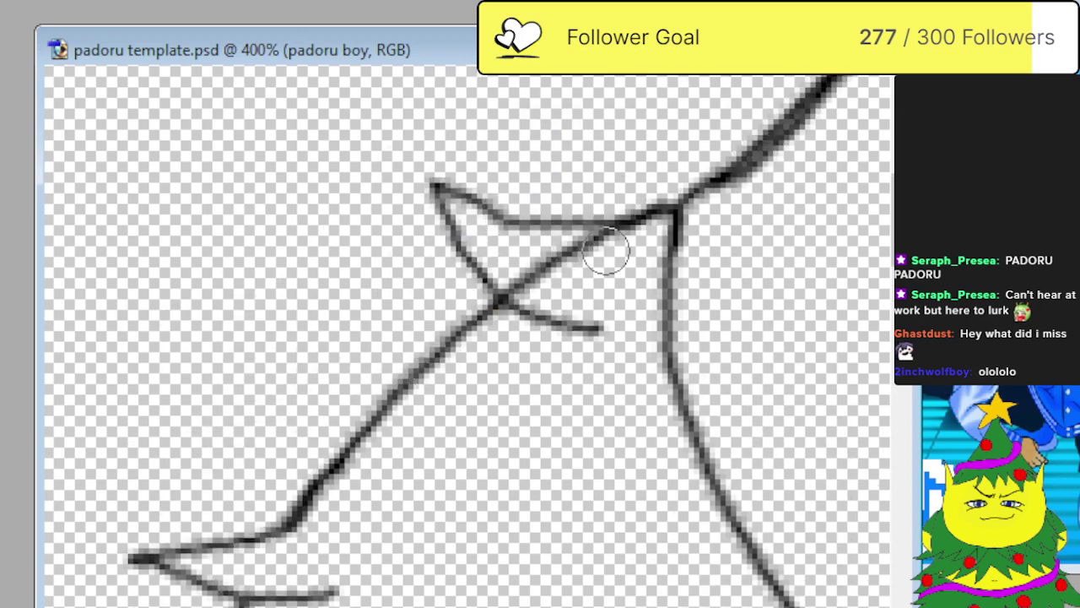
{"action": "left_click_drag", "start_coordinate": [608, 251], "coordinate": [506, 279]}
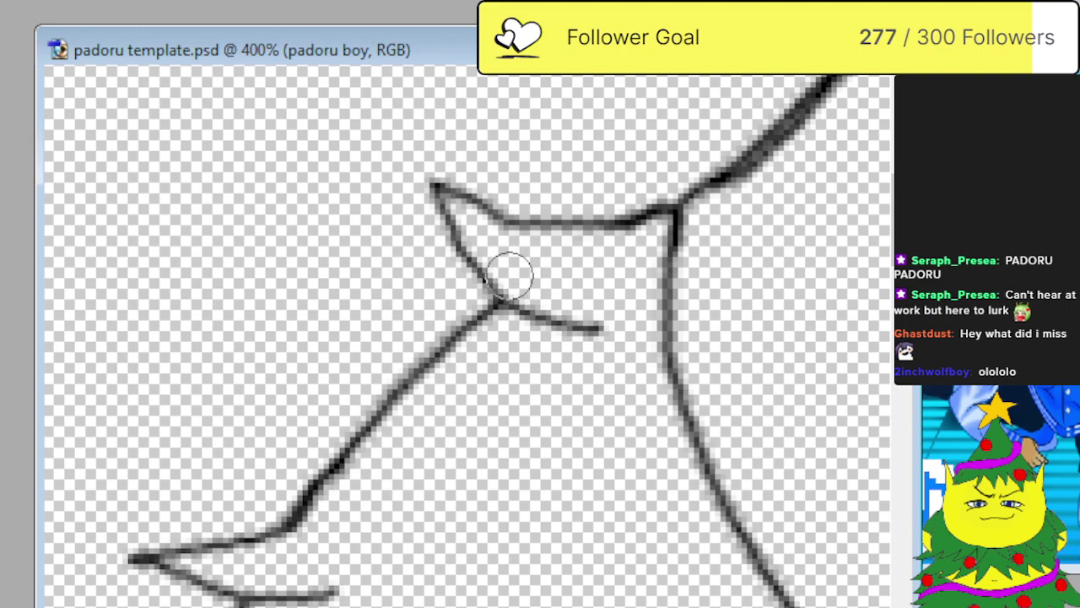
{"action": "key", "text": "ctrl+minus"}
{"action": "key", "text": "ctrl+minus"}
{"action": "key", "text": "ctrl+minus"}
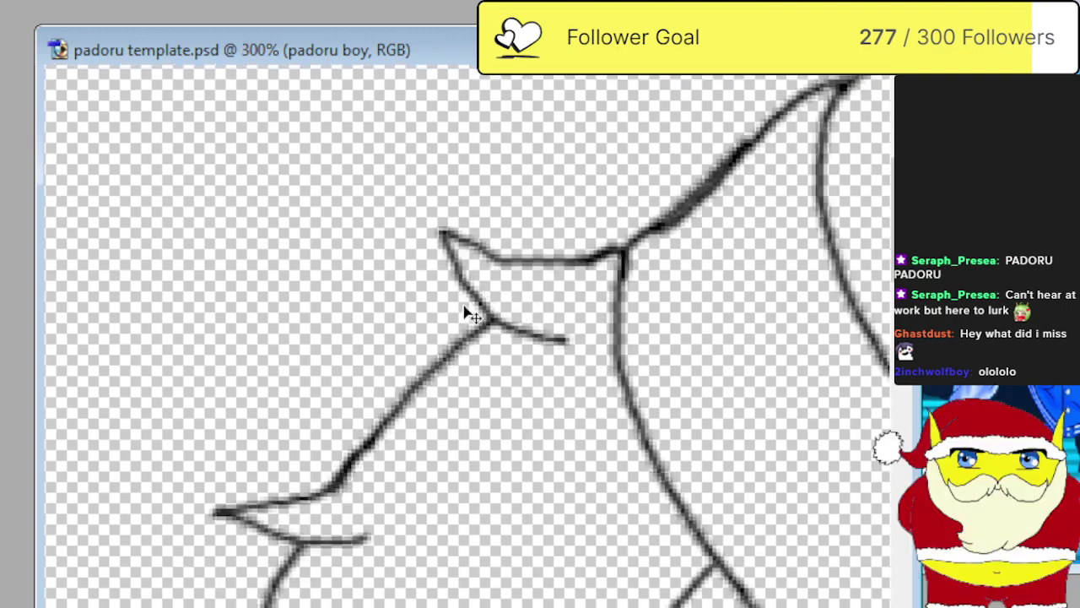
{"action": "key", "text": "ctrl+minus"}
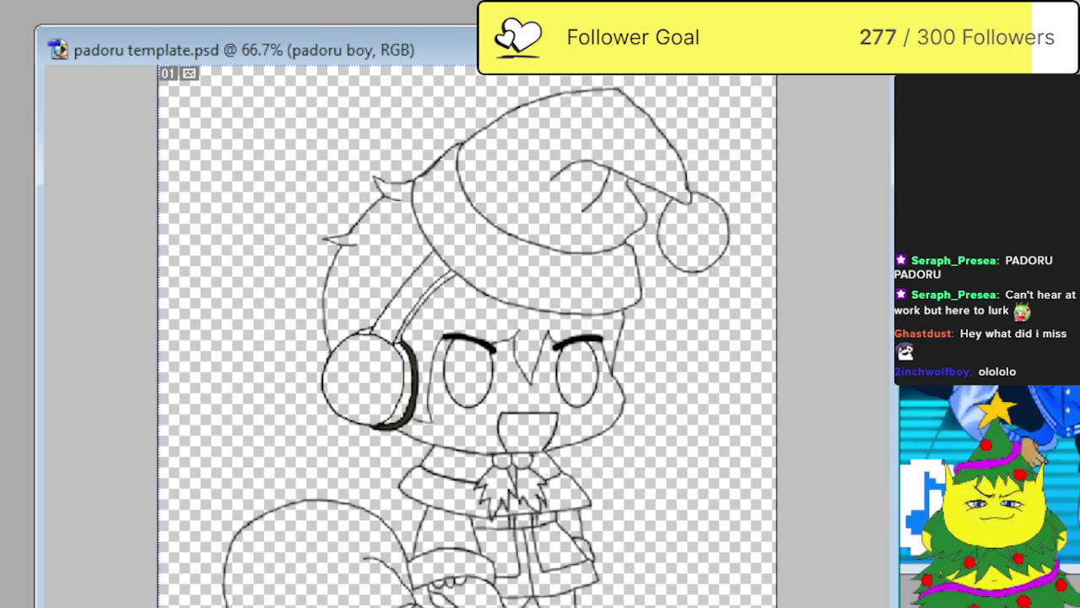
Select the inside of the mouth and fill it with pink.
{"action": "left_click", "coordinate": [522, 431]}
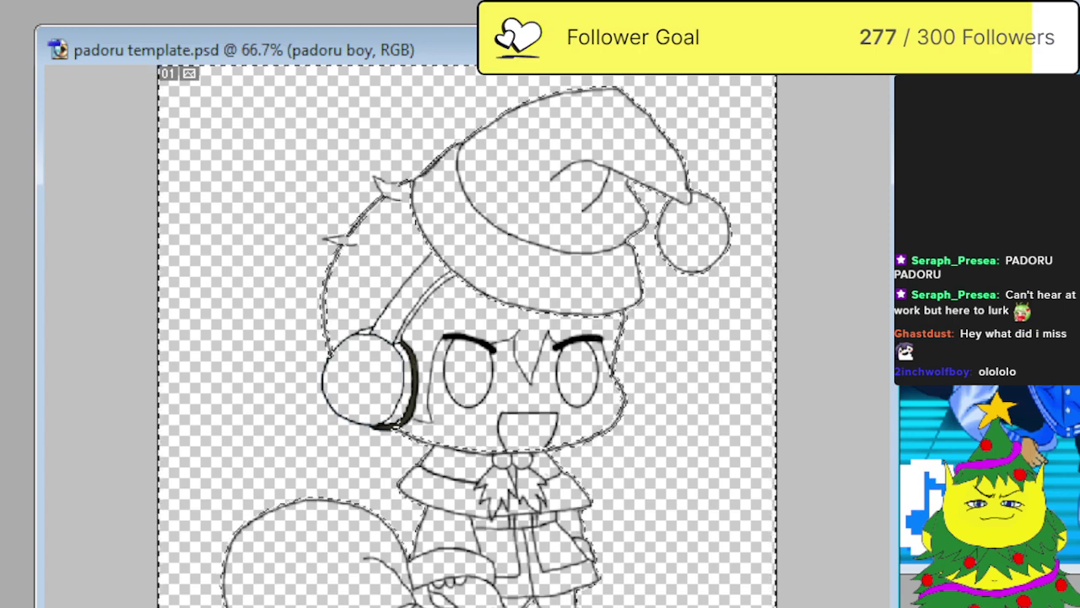
{"action": "key", "text": "ctrl+d"}
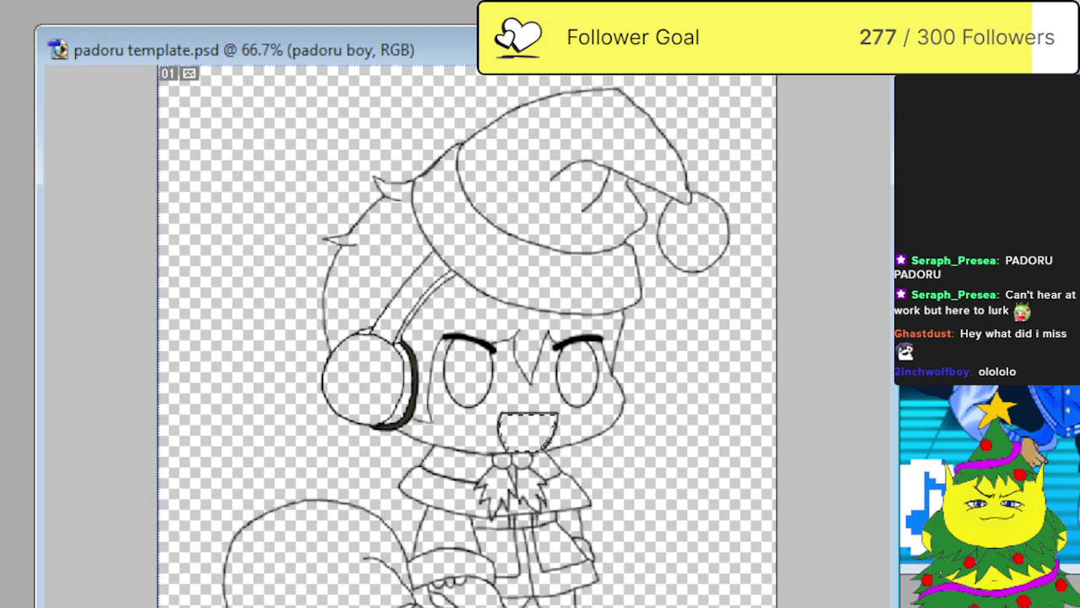
{"action": "left_click", "coordinate": [527, 430]}
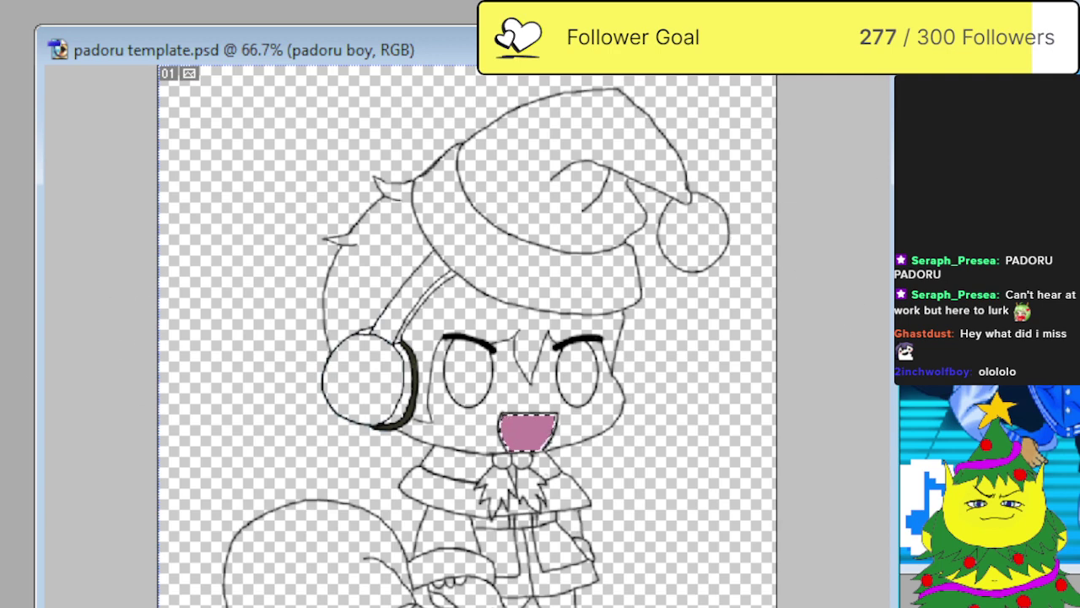
Select the insides of both eyes and paint them solid dark blue.
{"action": "key", "text": "alt+Tab"}
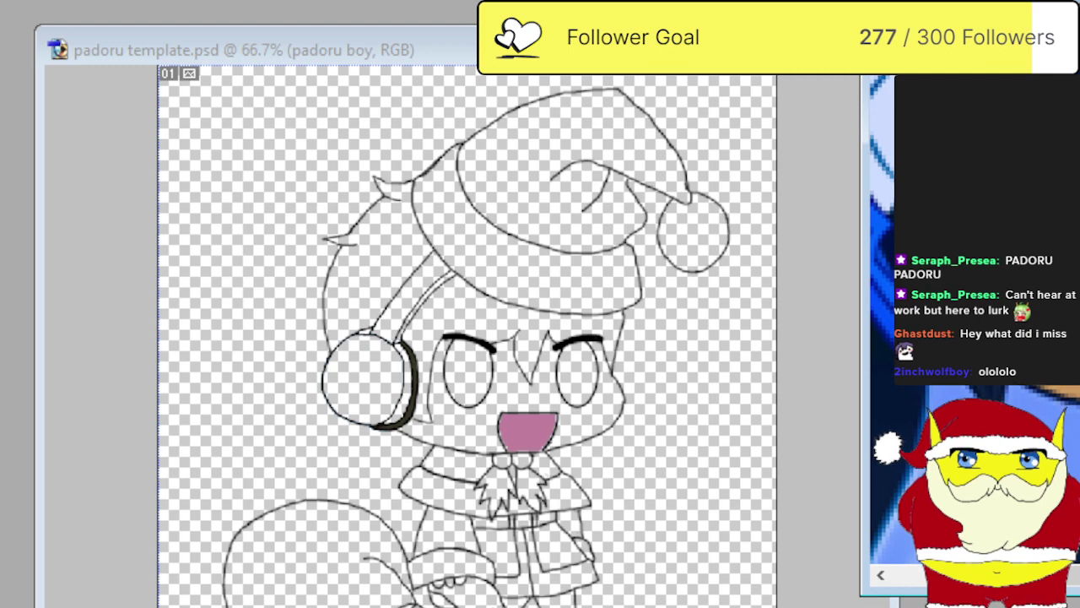
{"action": "left_click", "coordinate": [468, 384]}
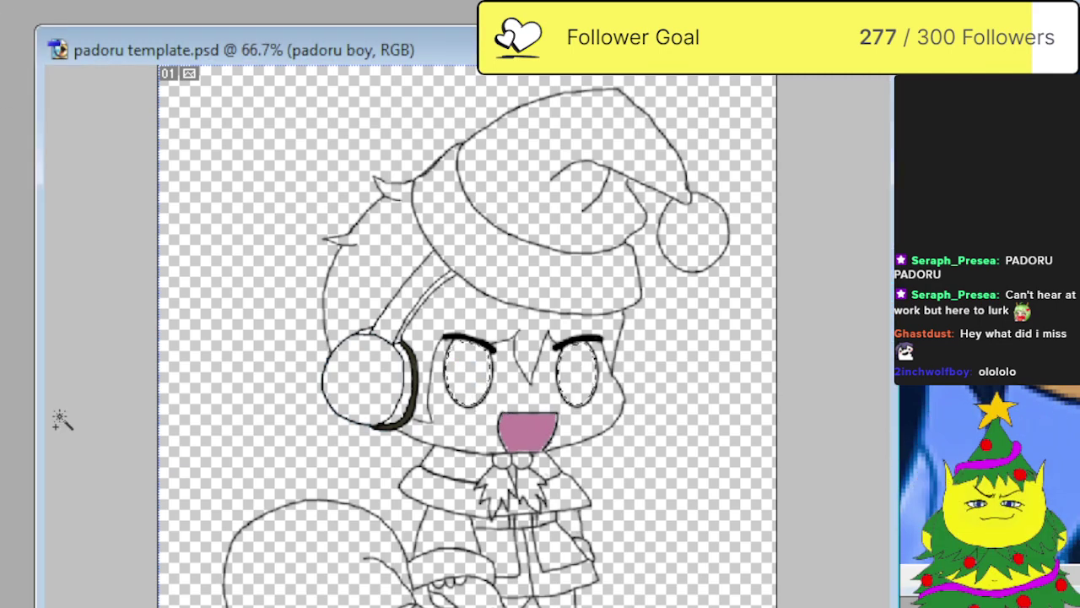
{"action": "key", "text": "b"}
{"action": "left_click_drag", "start_coordinate": [444, 368], "coordinate": [615, 388]}
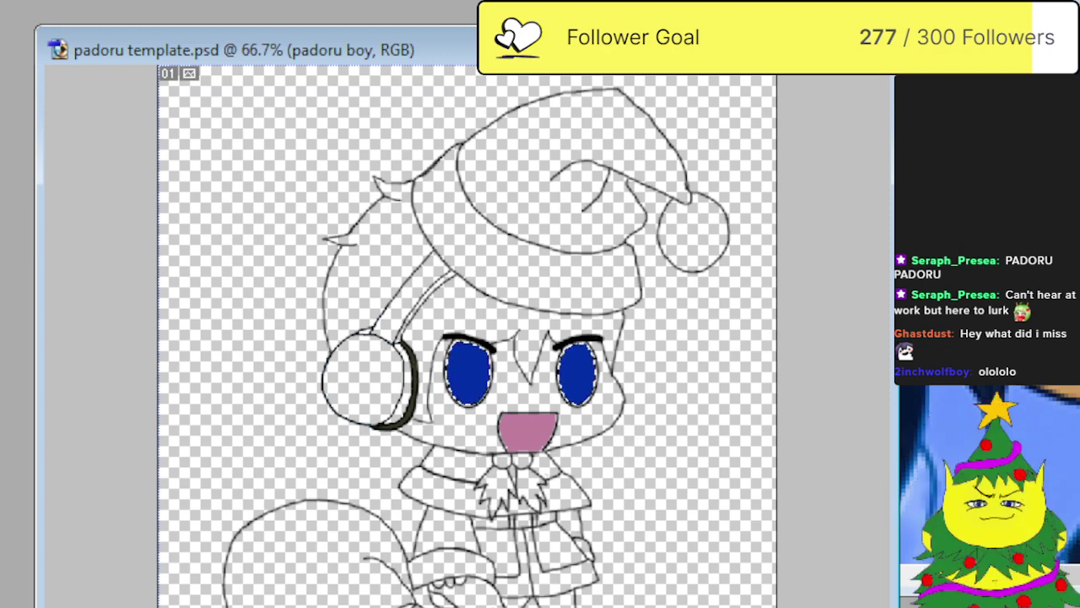
Select the headphones' ear cup, inner rim, headband and small connector areas with the Magic Wand.
{"action": "left_click", "coordinate": [368, 379]}
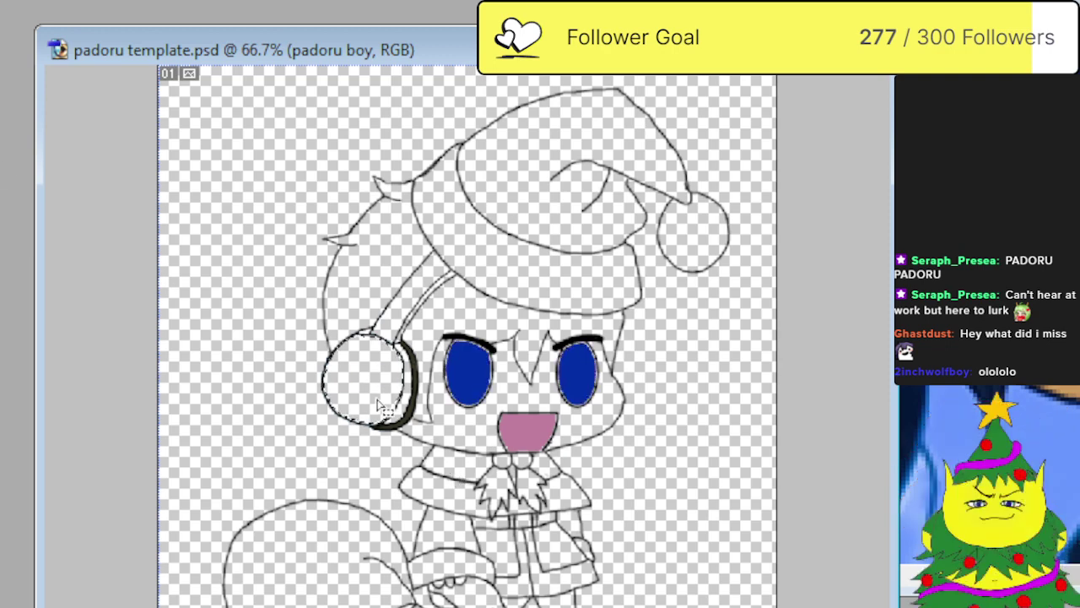
{"action": "left_click", "coordinate": [393, 410]}
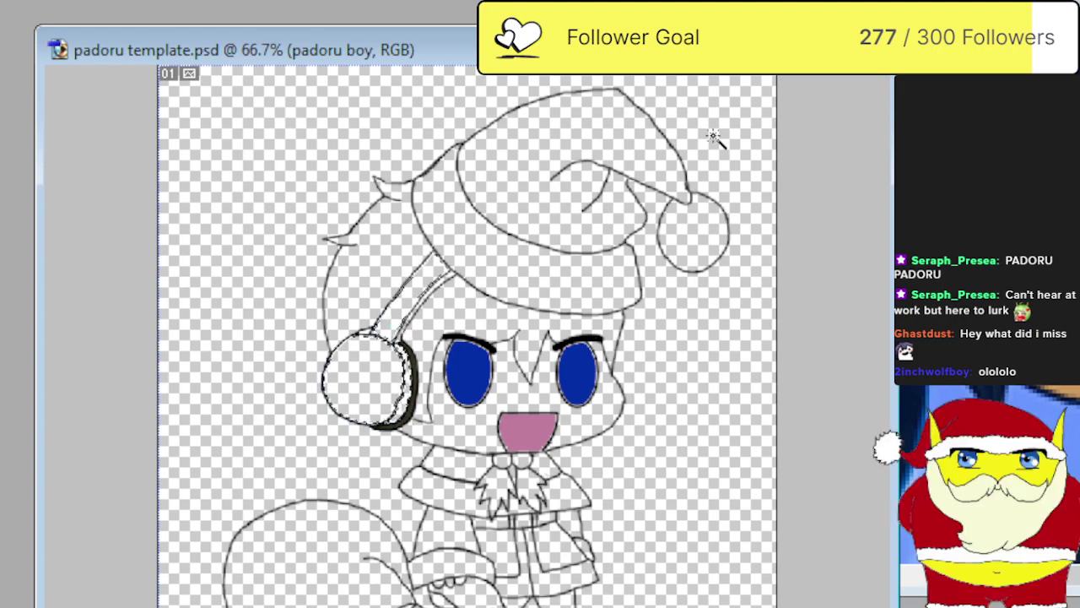
{"action": "key", "text": "ctrl+plus"}
{"action": "key", "text": "ctrl+plus"}
{"action": "key", "text": "ctrl+plus"}
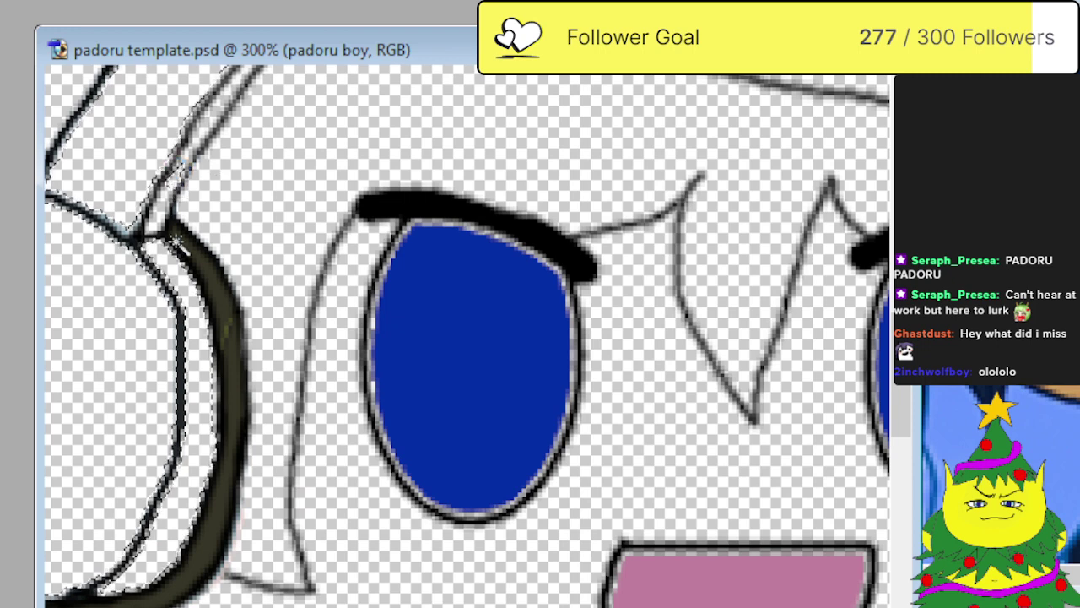
{"action": "key", "text": "ctrl+d"}
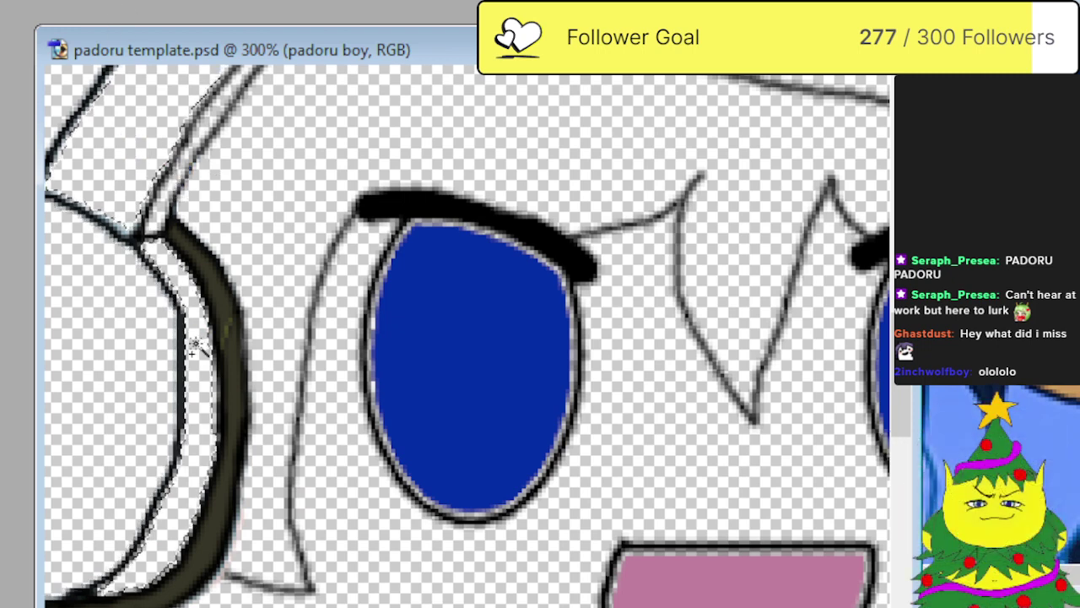
{"action": "left_click", "coordinate": [131, 367]}
{"action": "scroll", "coordinate": [131, 367], "scroll_direction": "left", "scroll_amount": 5}
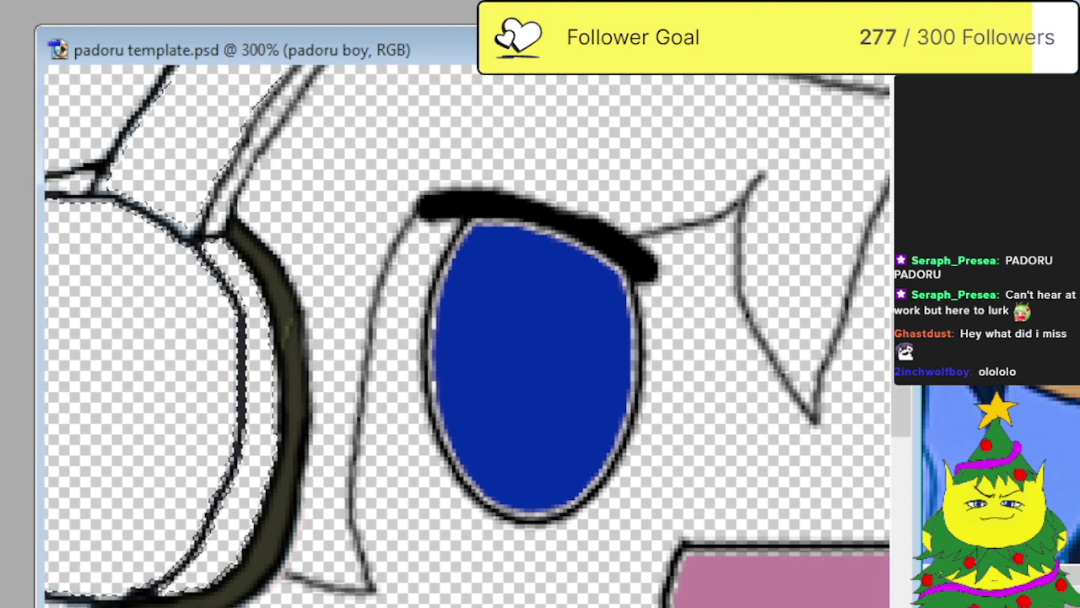
{"action": "left_click", "coordinate": [247, 182], "text": "shift"}
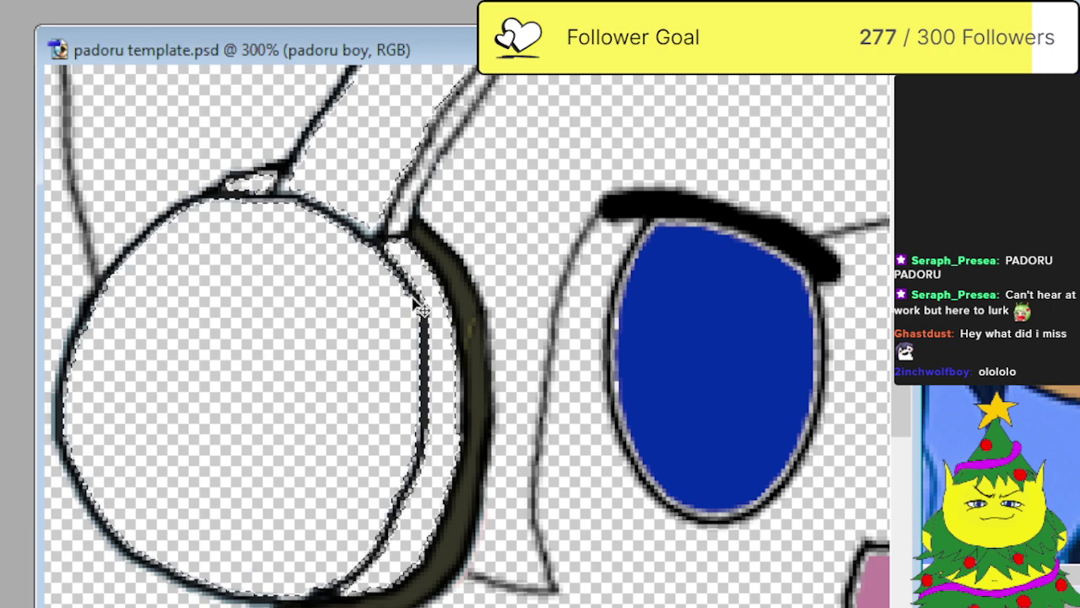
{"action": "scroll", "coordinate": [418, 310], "scroll_direction": "down", "scroll_amount": 3}
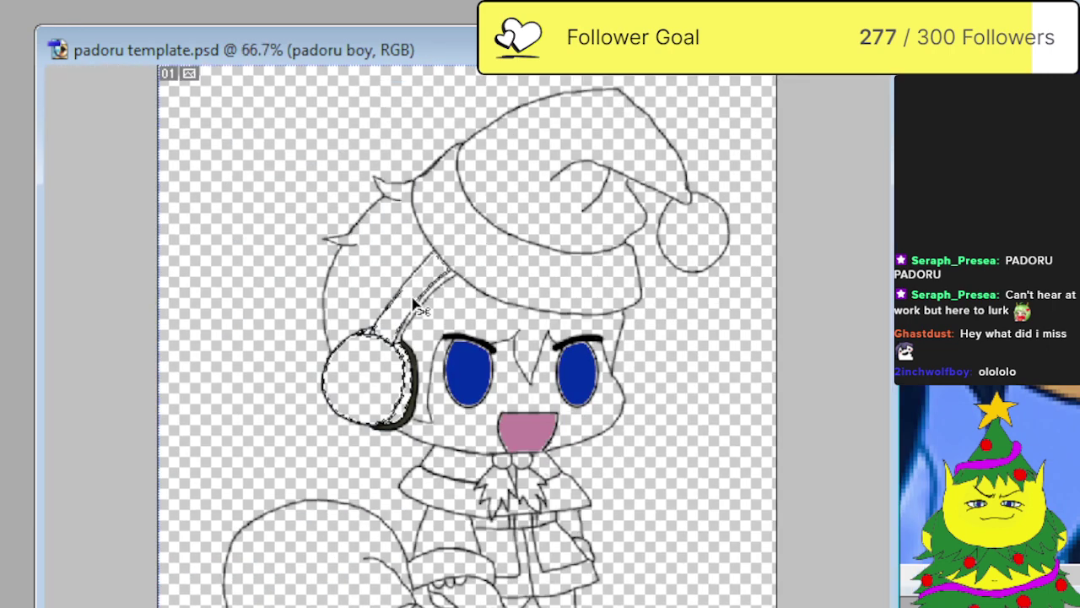
Add the hat body, collar, sleeves, coat panels and trouser legs to the headphone selection and paint all of it bright blue.
{"action": "left_click", "coordinate": [418, 310], "text": "shift"}
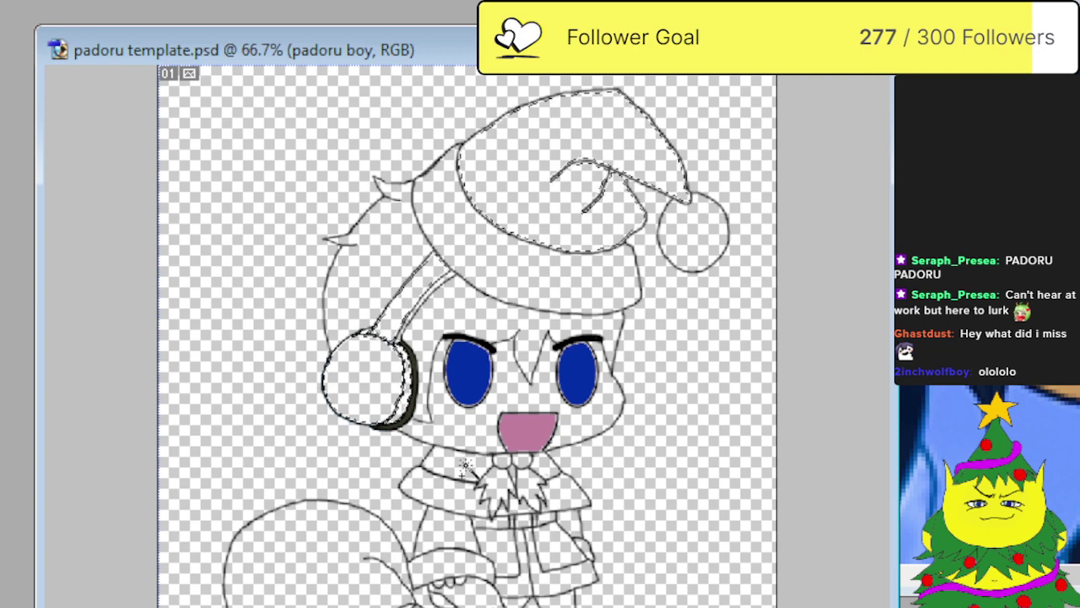
{"action": "left_click", "coordinate": [510, 483], "text": "shift"}
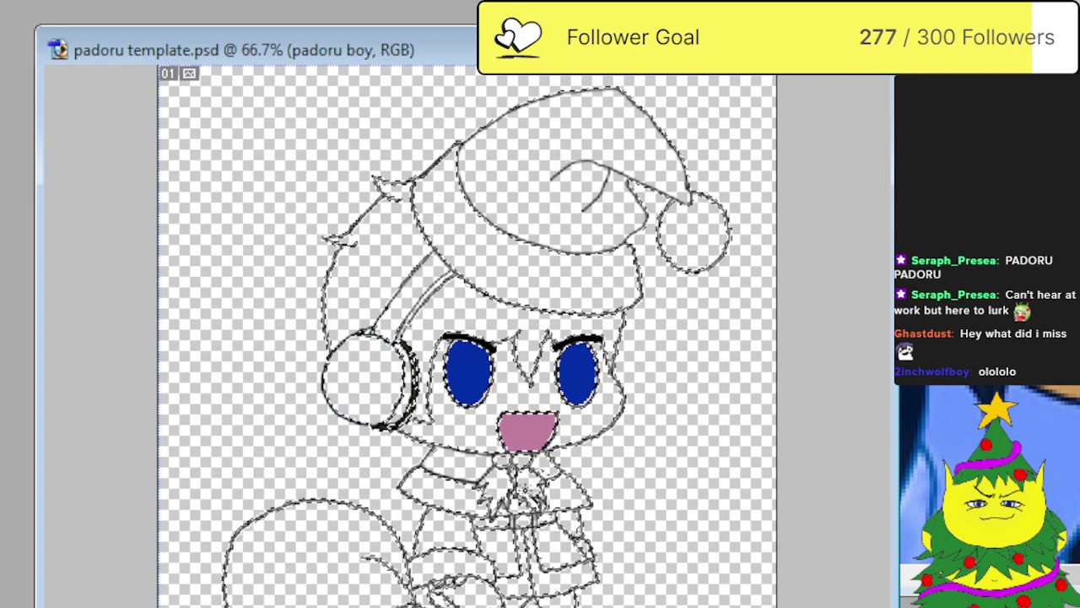
{"action": "key", "text": "ctrl+d"}
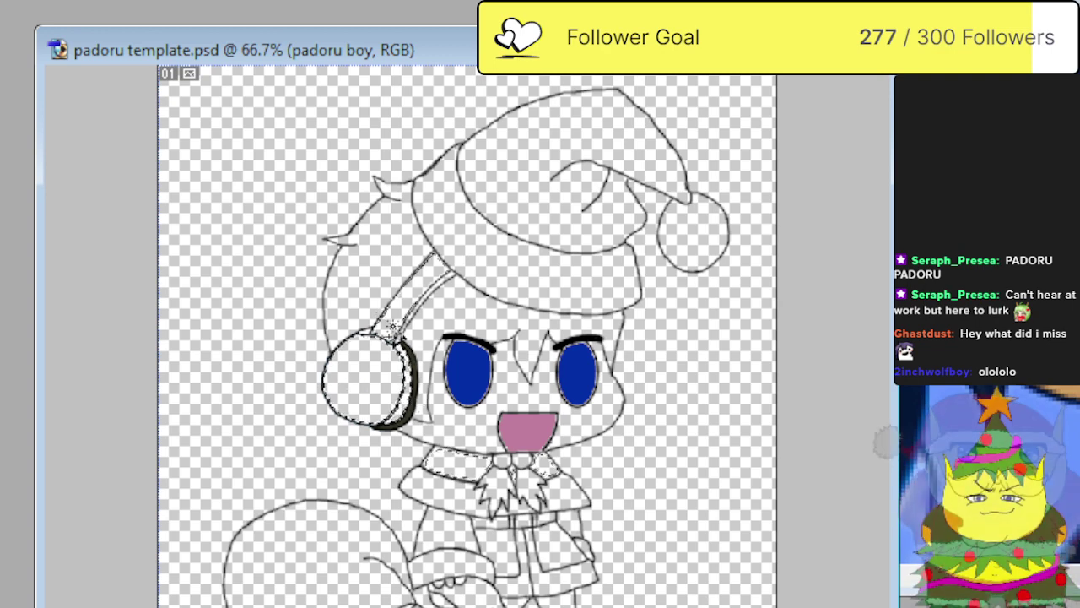
{"action": "left_click", "coordinate": [515, 209], "text": "shift"}
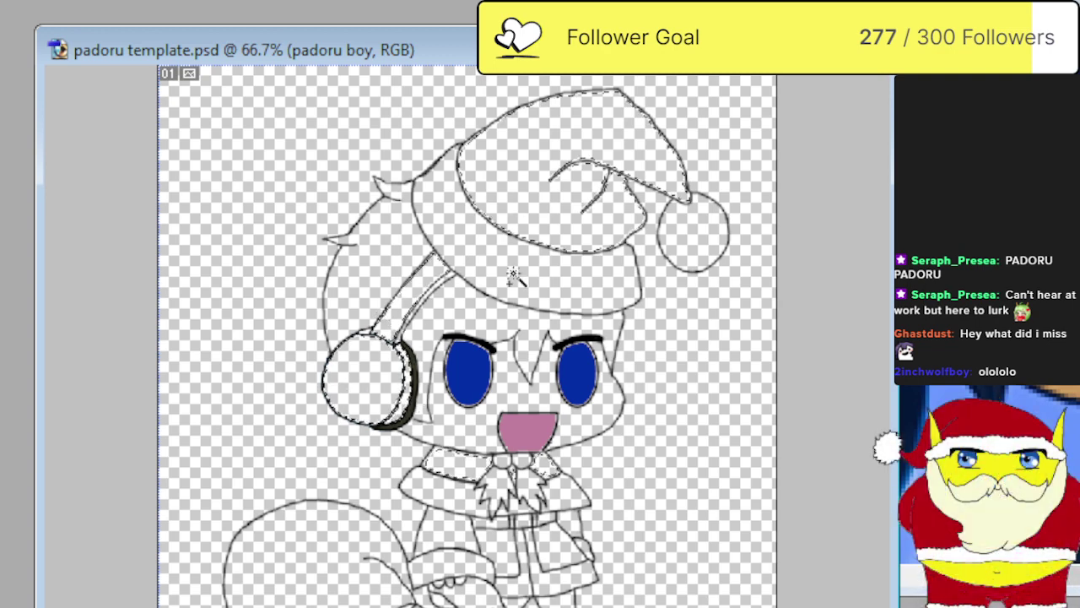
{"action": "left_click", "coordinate": [496, 547], "text": "shift"}
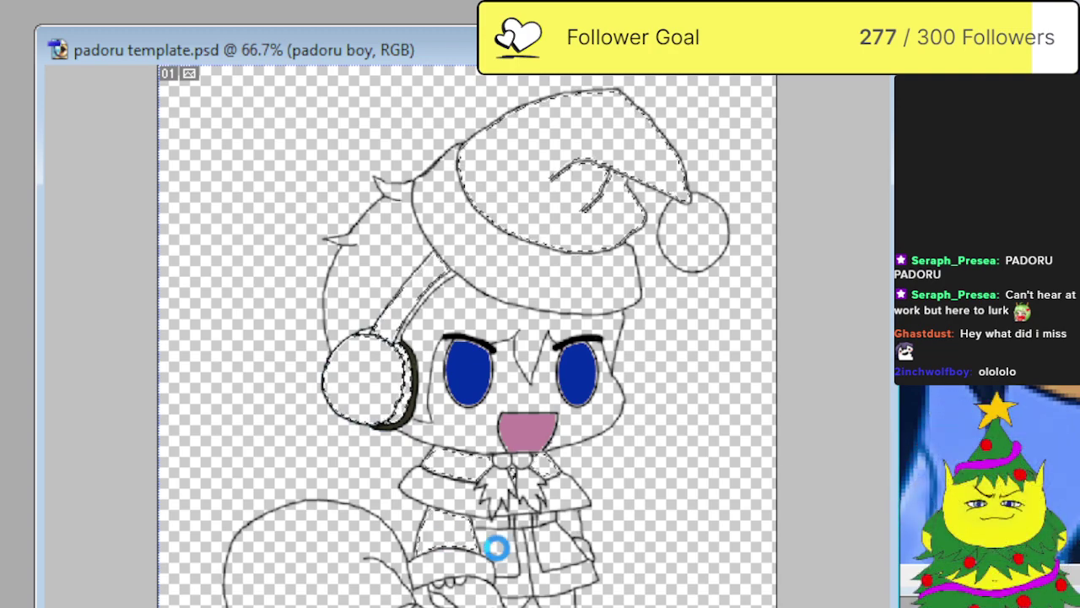
{"action": "left_click", "coordinate": [566, 522], "text": "shift"}
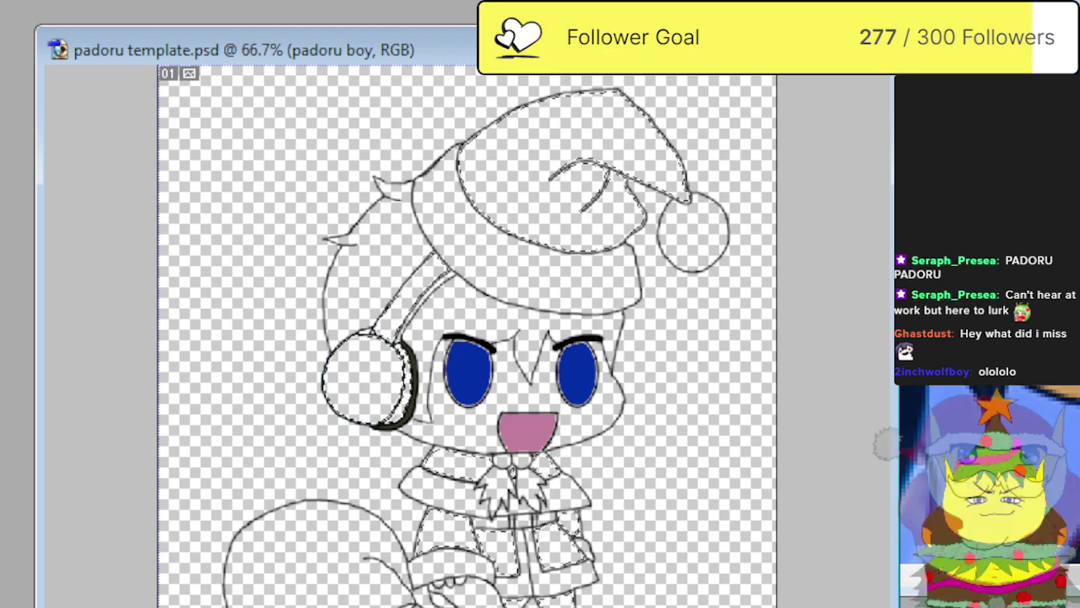
{"action": "mouse_move", "coordinate": [726, 97]}
{"action": "left_mouse_down"}
{"action": "mouse_move", "coordinate": [506, 198]}
{"action": "mouse_move", "coordinate": [430, 265]}
{"action": "mouse_move", "coordinate": [372, 371]}
{"action": "mouse_move", "coordinate": [357, 323]}
{"action": "mouse_move", "coordinate": [384, 503]}
{"action": "mouse_move", "coordinate": [473, 523]}
{"action": "mouse_move", "coordinate": [548, 604]}
{"action": "left_mouse_up"}
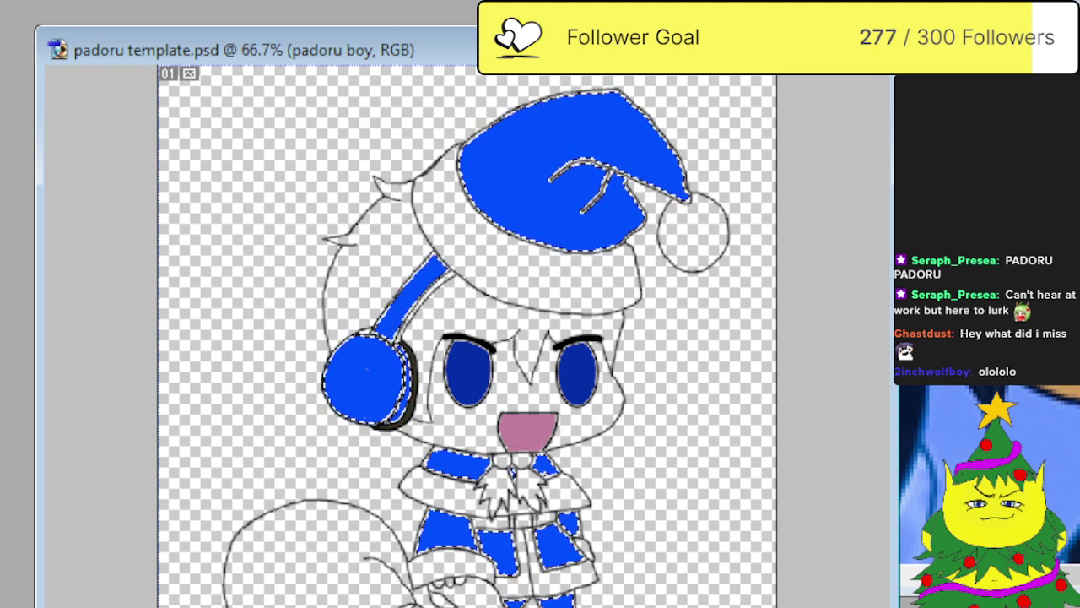
Select the pompom, hat brim, cape and coat trims and paint them pale blue.
{"action": "left_click", "coordinate": [693, 234]}
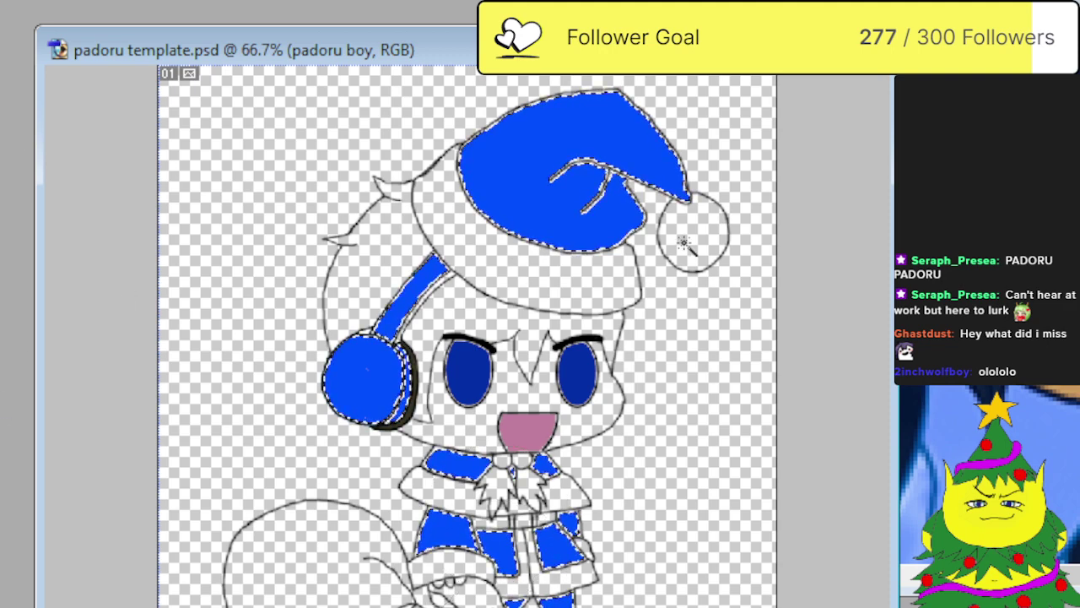
{"action": "left_click", "coordinate": [490, 255], "text": "shift"}
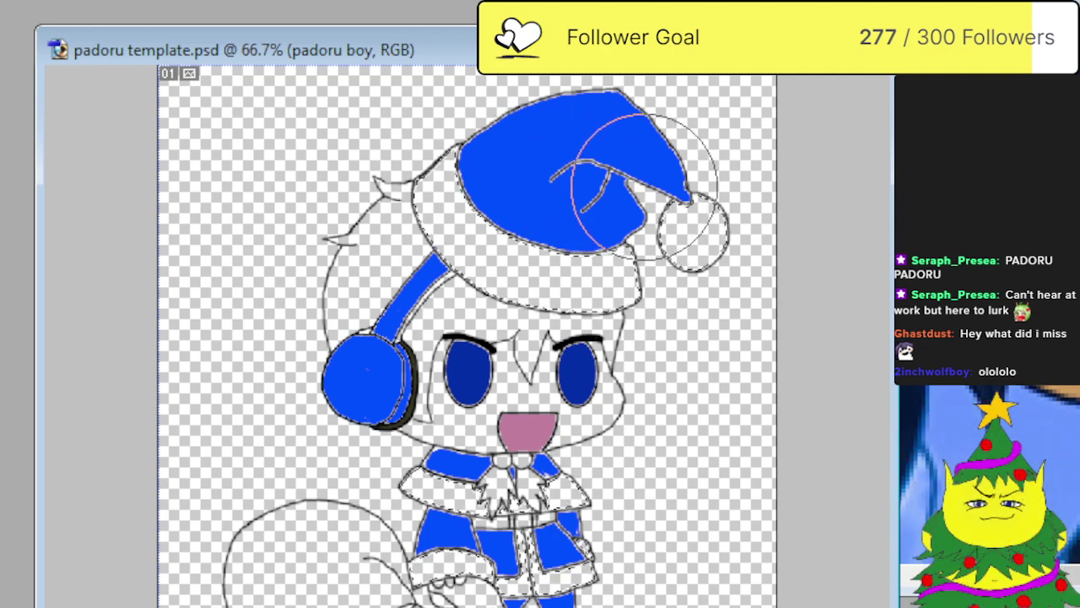
{"action": "left_click_drag", "start_coordinate": [607, 161], "coordinate": [700, 228]}
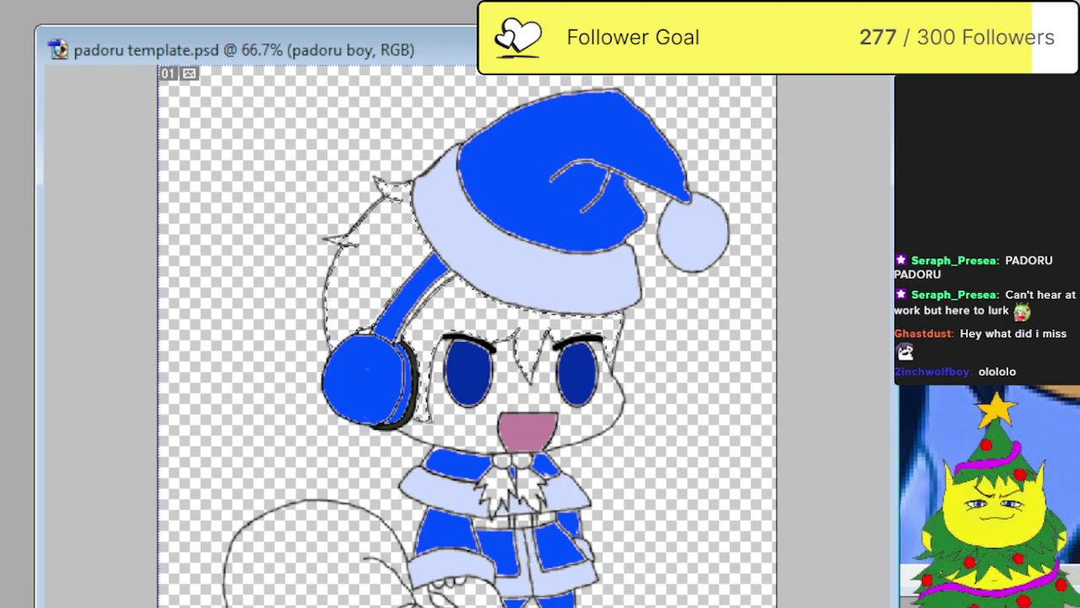
Paint the selected hair dark navy and fill the face with a tan skin colour.
{"action": "mouse_move", "coordinate": [393, 170]}
{"action": "left_mouse_down"}
{"action": "mouse_move", "coordinate": [371, 287]}
{"action": "mouse_move", "coordinate": [506, 380]}
{"action": "mouse_move", "coordinate": [641, 338]}
{"action": "left_mouse_up"}
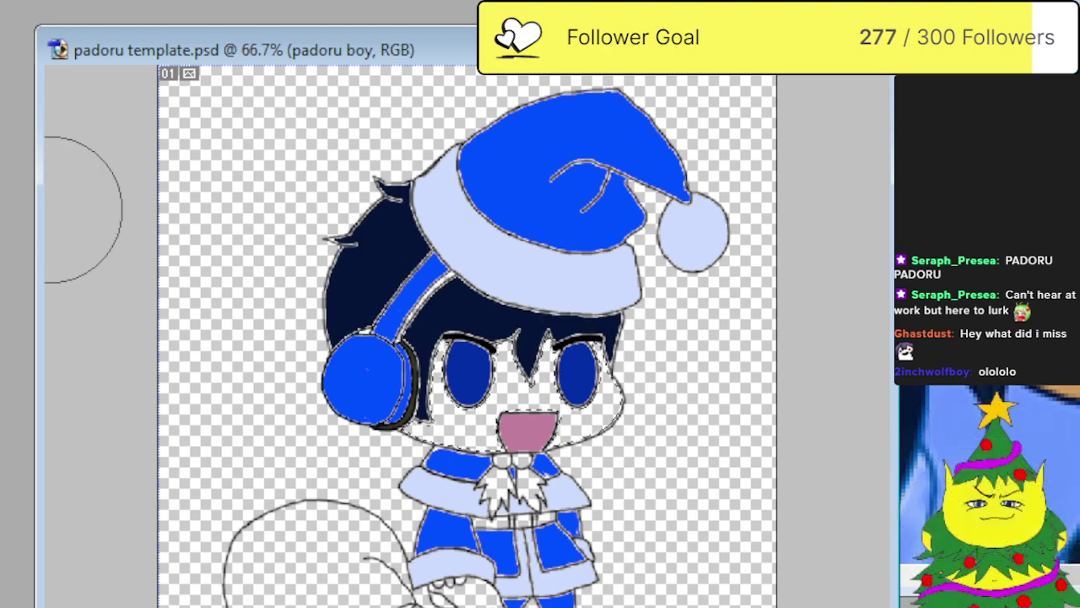
{"action": "key", "text": "alt+BackSpace"}
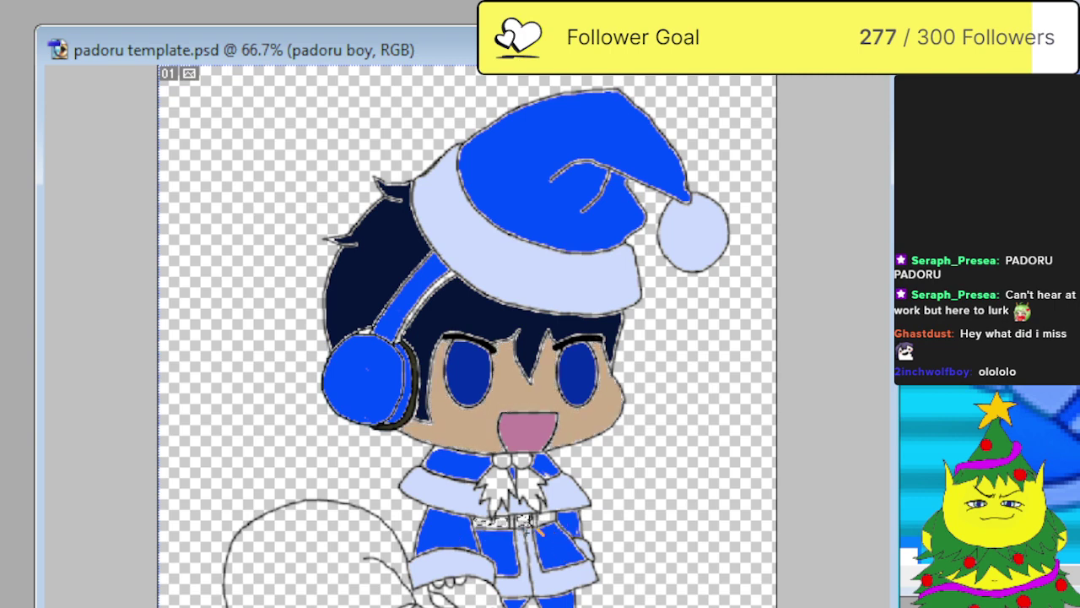
Fill the selected belt segments and buckle centre with dark navy.
{"action": "key", "text": "alt+Tab"}
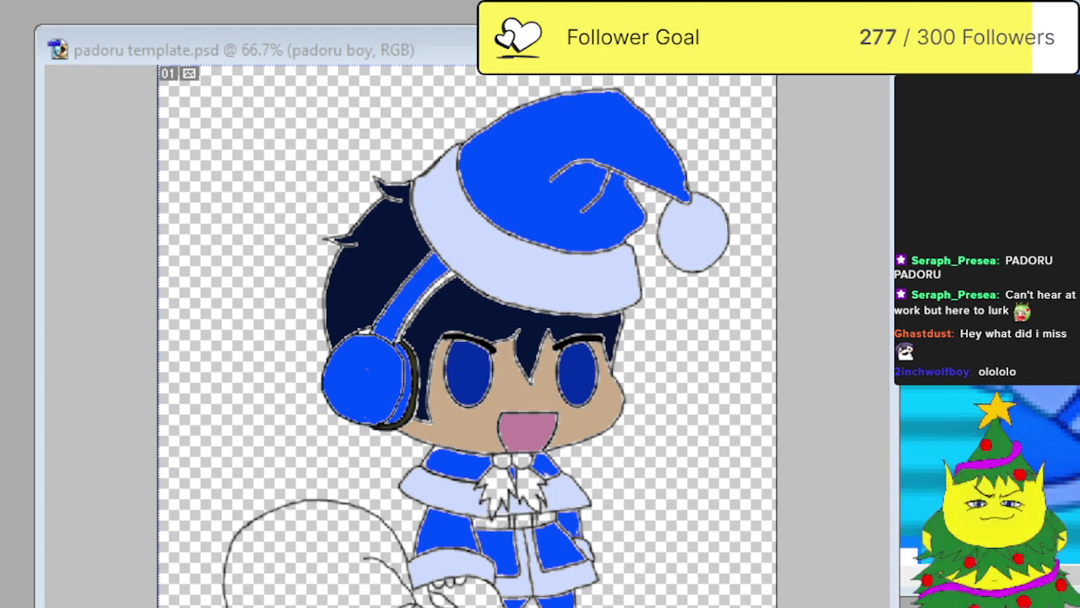
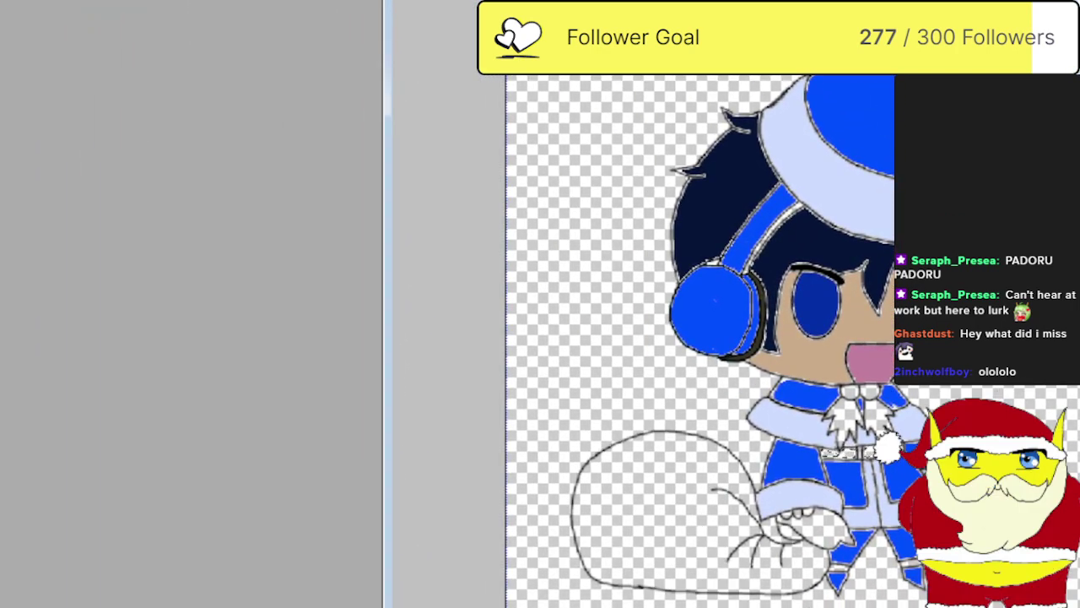
{"action": "scroll", "coordinate": [814, 304], "scroll_direction": "up", "scroll_amount": 3}
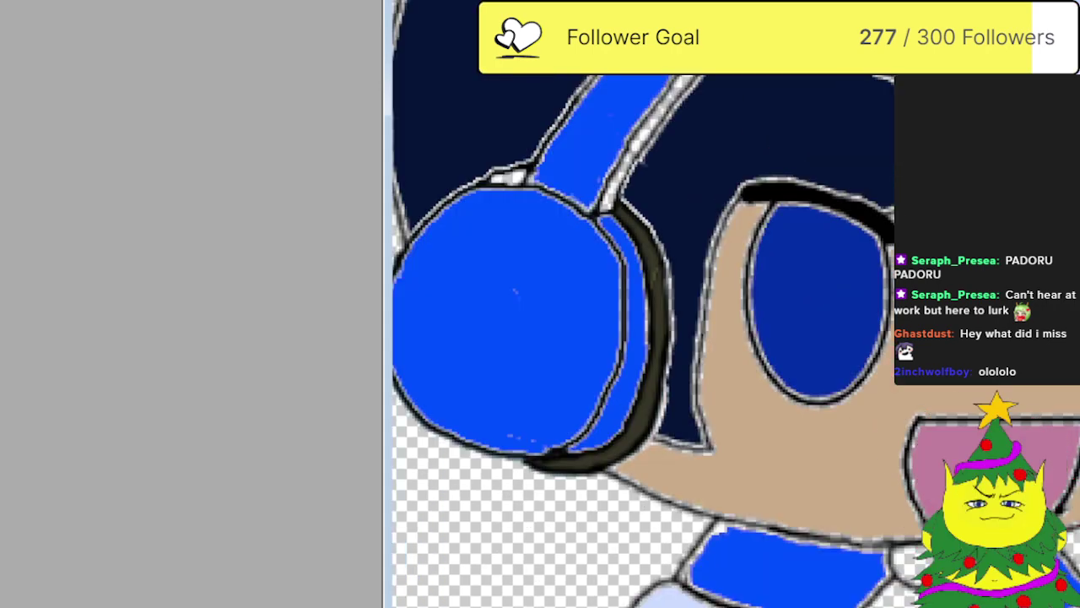
{"action": "scroll", "coordinate": [642, 338], "scroll_direction": "down", "scroll_amount": 6}
{"action": "scroll", "coordinate": [641, 338], "scroll_direction": "up", "scroll_amount": 2}
{"action": "scroll", "coordinate": [641, 337], "scroll_direction": "down", "scroll_amount": 1}
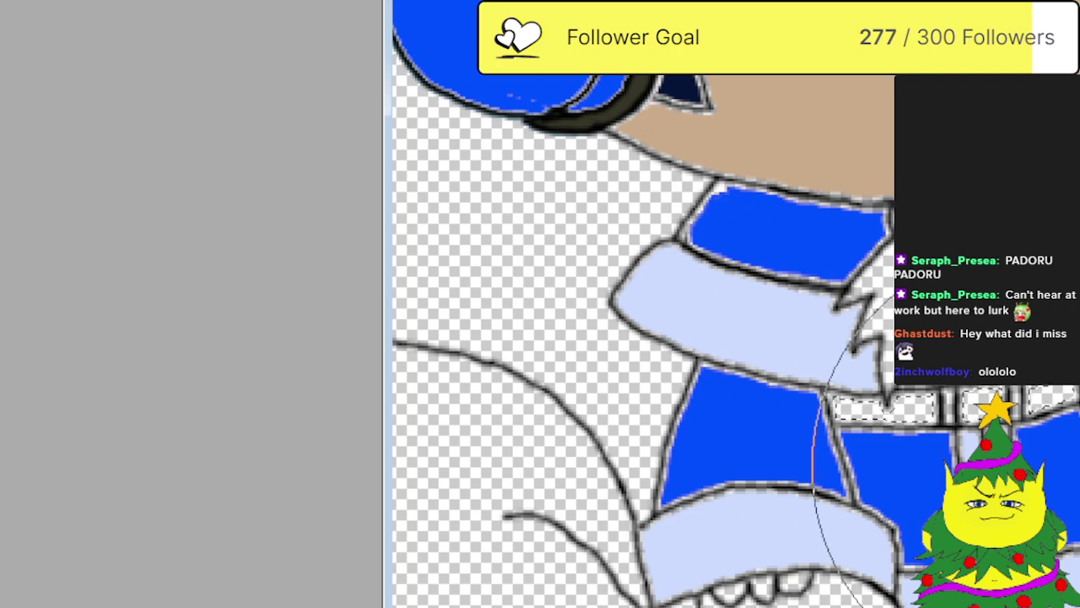
{"action": "scroll", "coordinate": [700, 403], "scroll_direction": "down", "scroll_amount": 5}
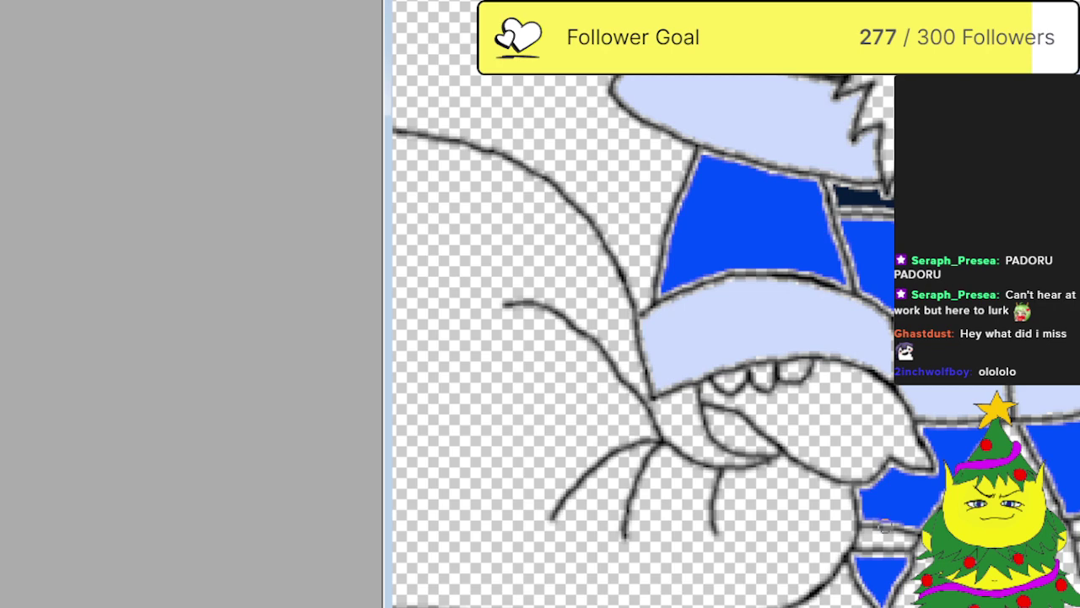
Paint the trim bands around both lower legs pale blue.
{"action": "scroll", "coordinate": [882, 540], "scroll_direction": "up", "scroll_amount": 2}
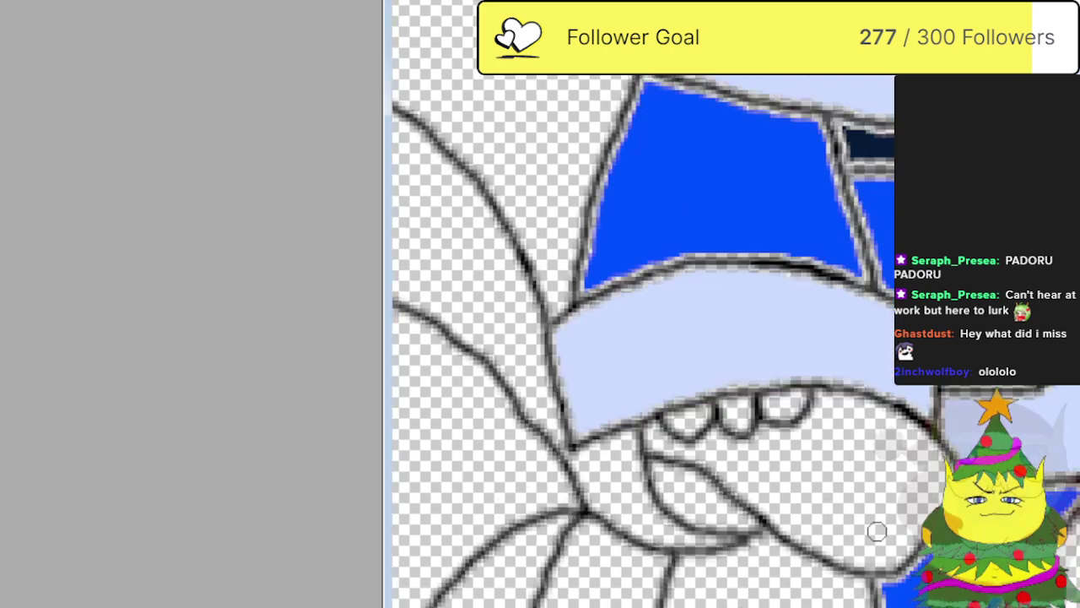
{"action": "scroll", "coordinate": [897, 511], "scroll_direction": "down", "scroll_amount": 3}
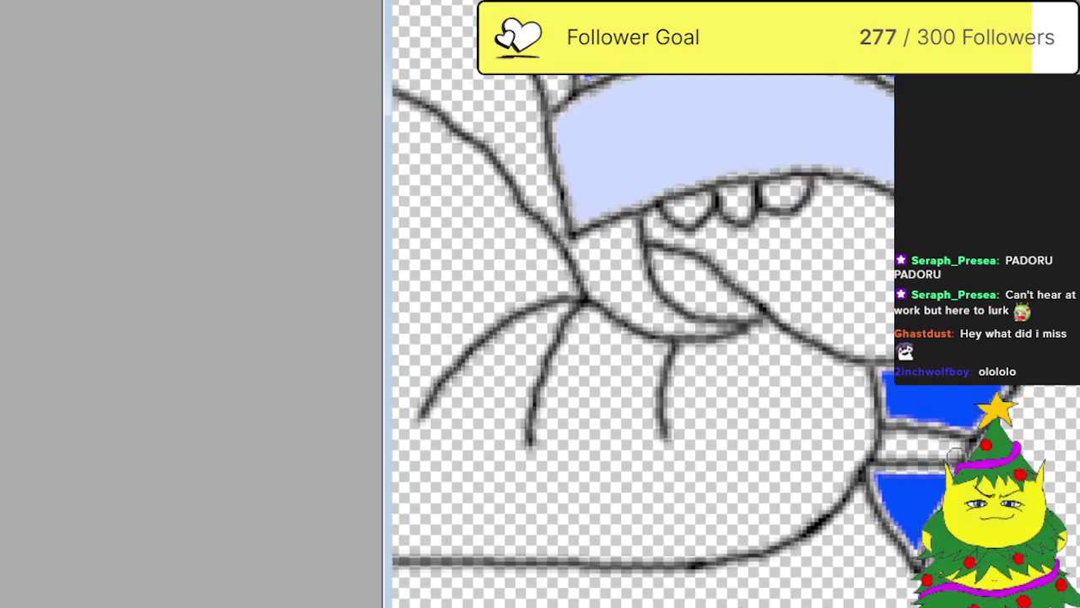
{"action": "mouse_move", "coordinate": [957, 447]}
{"action": "left_mouse_down"}
{"action": "mouse_move", "coordinate": [884, 447]}
{"action": "mouse_move", "coordinate": [929, 453]}
{"action": "left_mouse_up"}
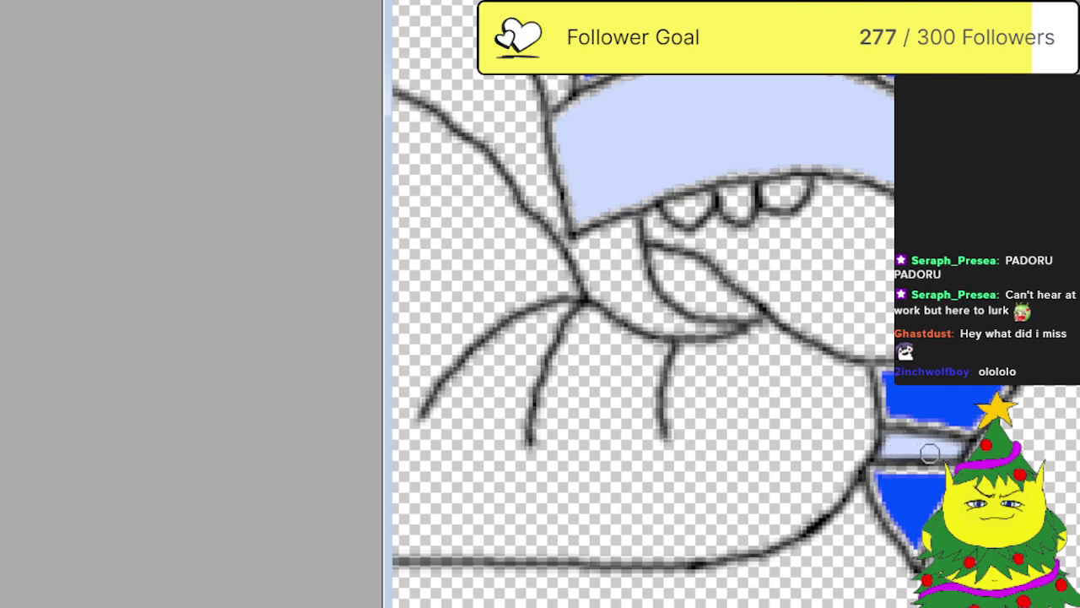
{"action": "scroll", "coordinate": [642, 337], "scroll_direction": "right", "scroll_amount": 3}
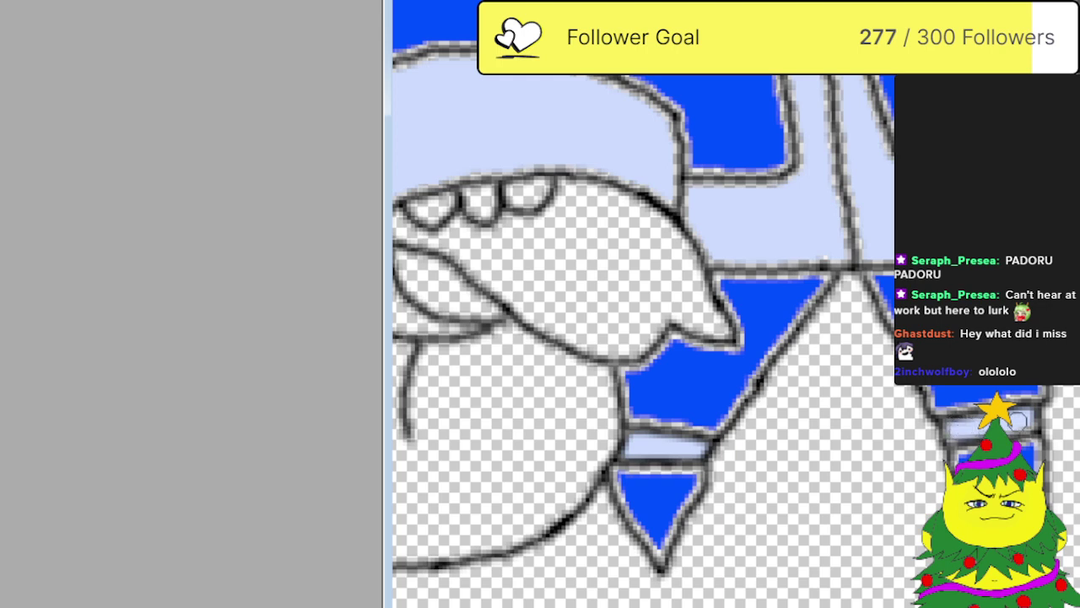
Paint the three fingers below the sleeve cuff with the tan skin colour.
{"action": "scroll", "coordinate": [939, 489], "scroll_direction": "up", "scroll_amount": 5}
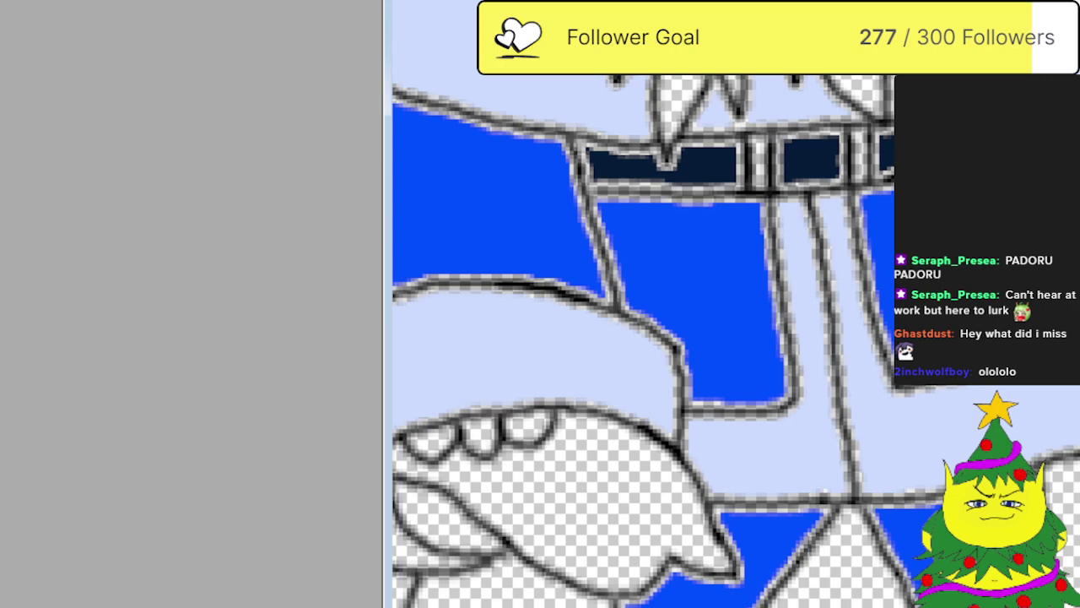
{"action": "scroll", "coordinate": [537, 328], "scroll_direction": "up", "scroll_amount": 3}
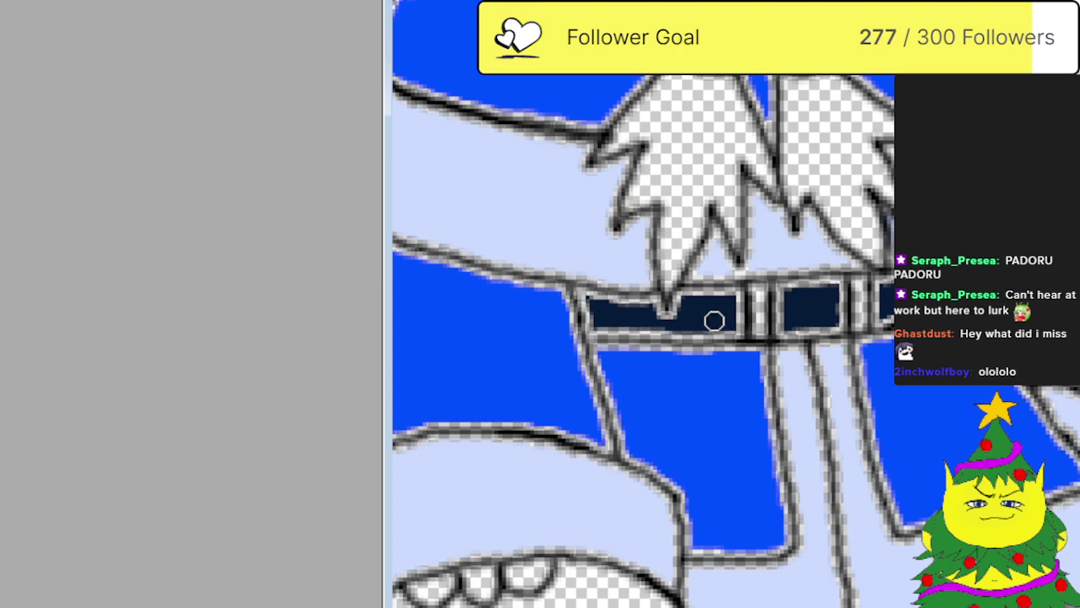
{"action": "scroll", "coordinate": [714, 318], "scroll_direction": "up", "scroll_amount": 3}
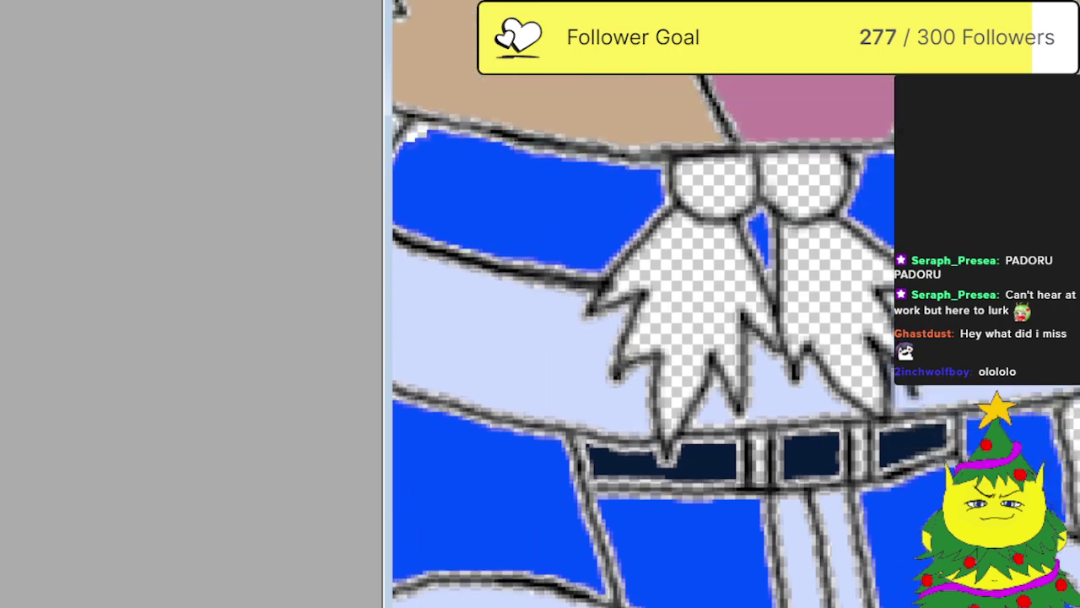
{"action": "scroll", "coordinate": [519, 169], "scroll_direction": "down", "scroll_amount": 4}
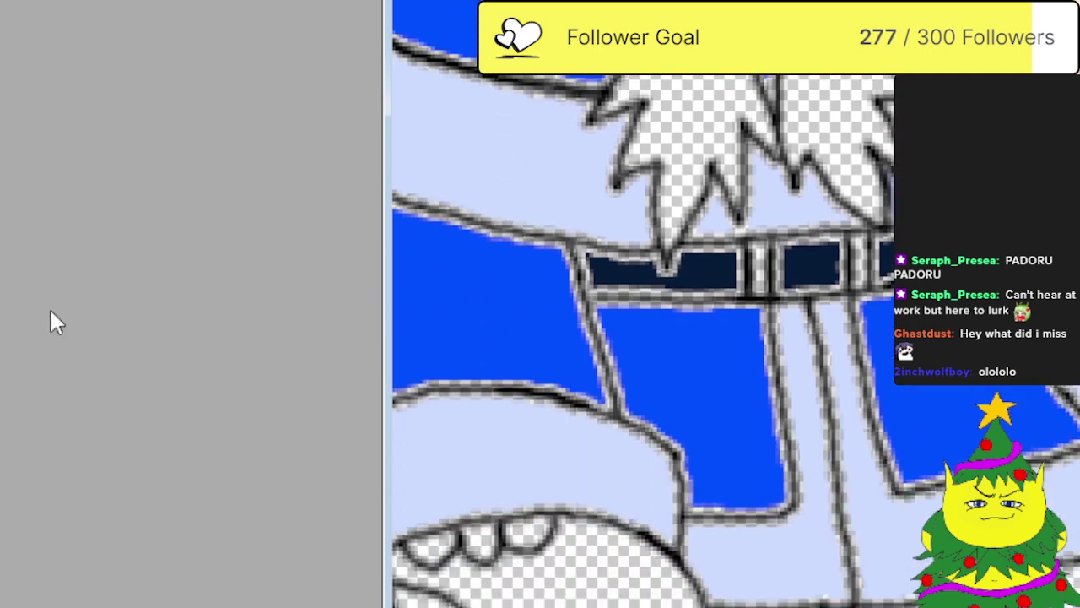
{"action": "scroll", "coordinate": [254, 329], "scroll_direction": "down", "scroll_amount": 2}
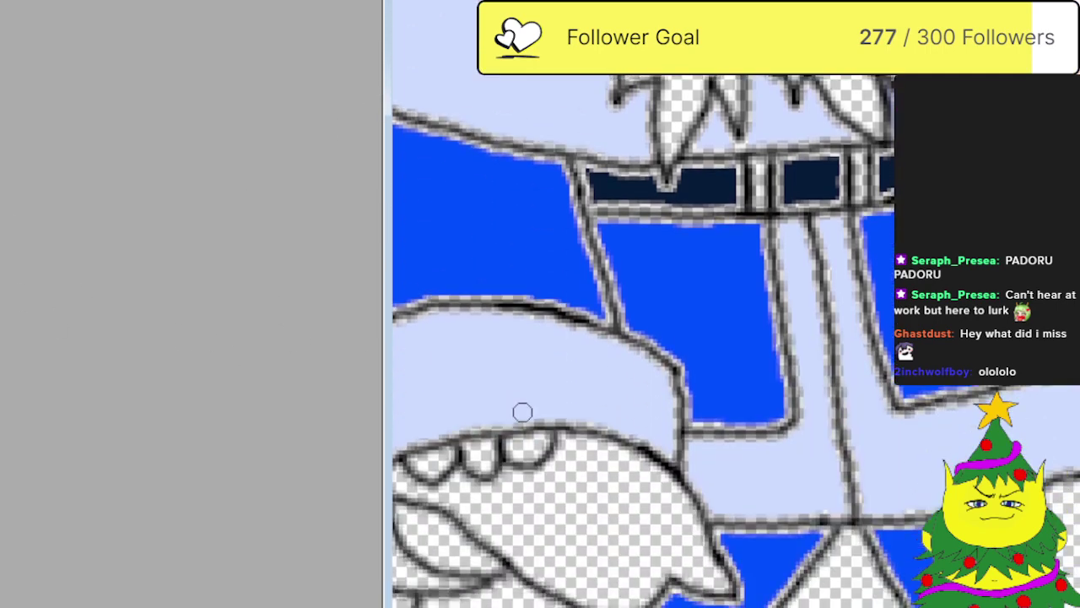
{"action": "mouse_move", "coordinate": [540, 435]}
{"action": "left_mouse_down"}
{"action": "mouse_move", "coordinate": [521, 451]}
{"action": "mouse_move", "coordinate": [527, 437]}
{"action": "mouse_move", "coordinate": [471, 458]}
{"action": "mouse_move", "coordinate": [481, 462]}
{"action": "mouse_move", "coordinate": [484, 452]}
{"action": "left_mouse_up"}
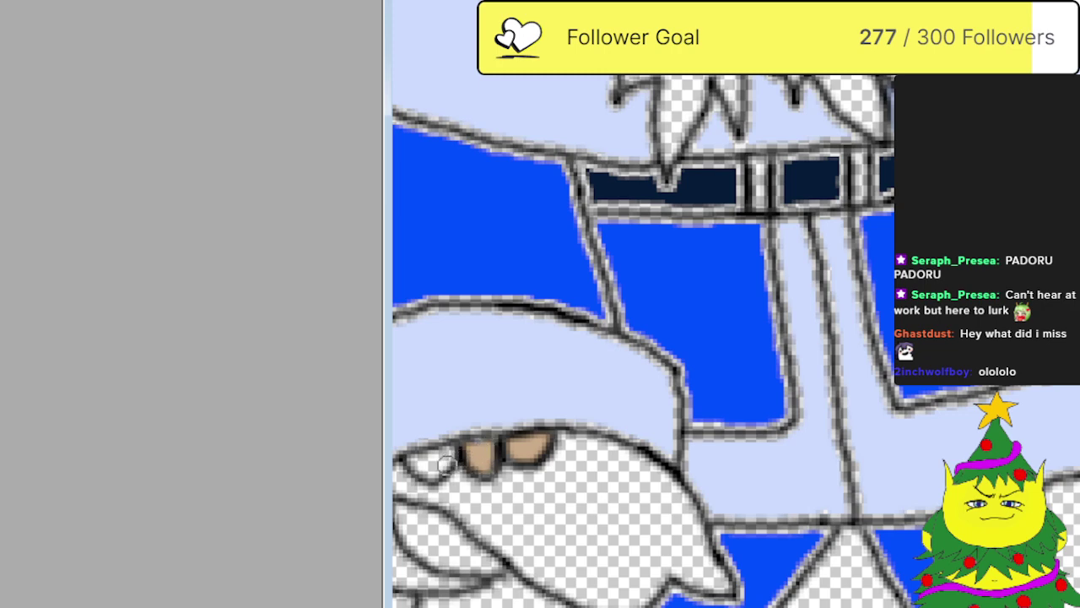
{"action": "left_click_drag", "start_coordinate": [420, 462], "coordinate": [441, 457]}
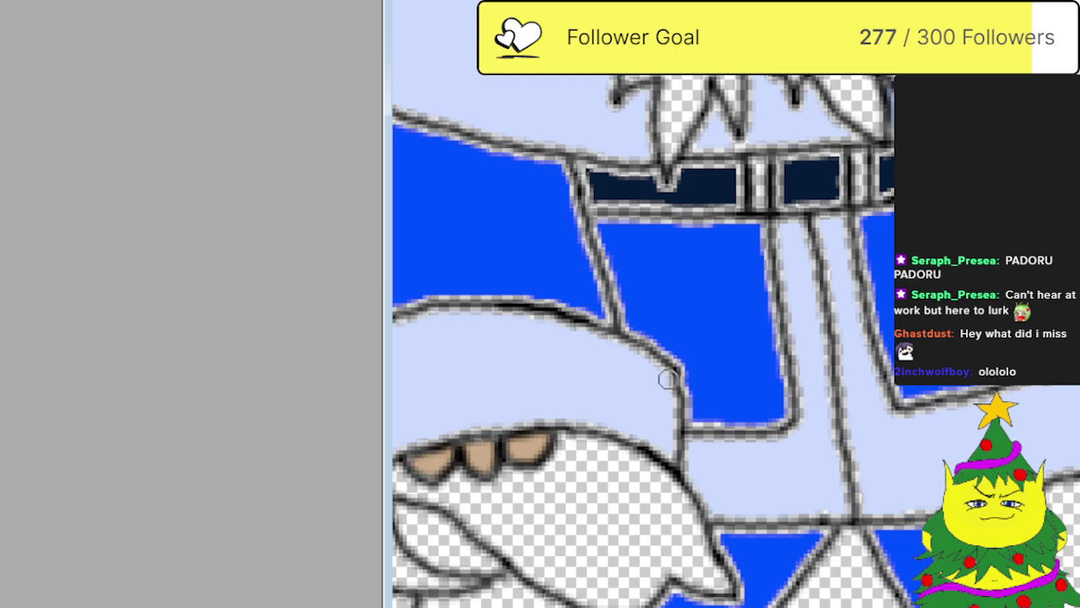
Paint the narrow inner strip of the headphones' headband bright blue.
{"action": "scroll", "coordinate": [667, 379], "scroll_direction": "down", "scroll_amount": 3}
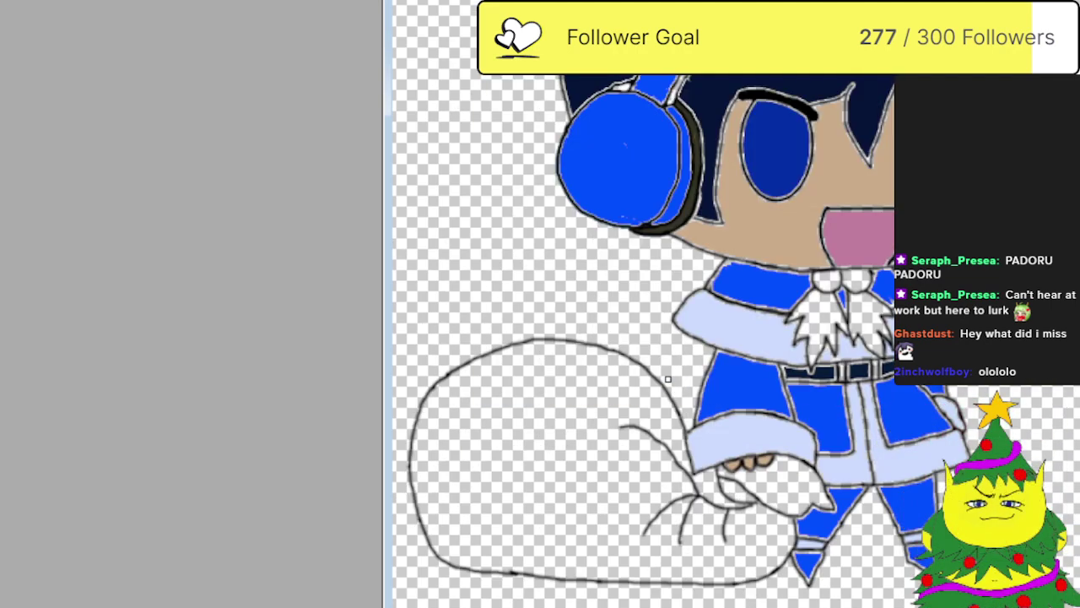
{"action": "scroll", "coordinate": [756, 309], "scroll_direction": "up", "scroll_amount": 5}
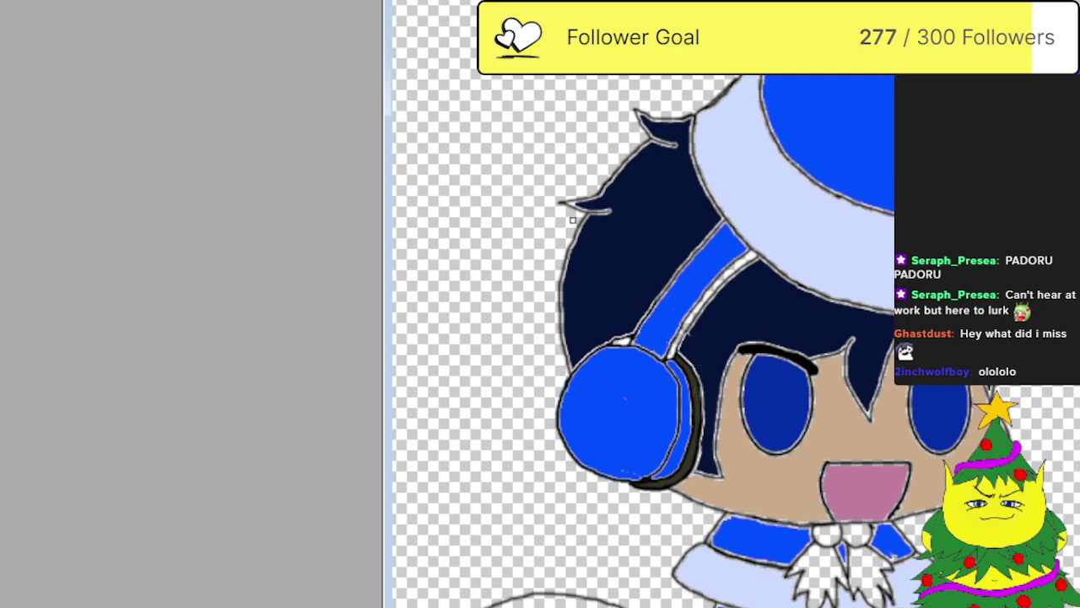
{"action": "scroll", "coordinate": [531, 195], "scroll_direction": "up", "scroll_amount": 4}
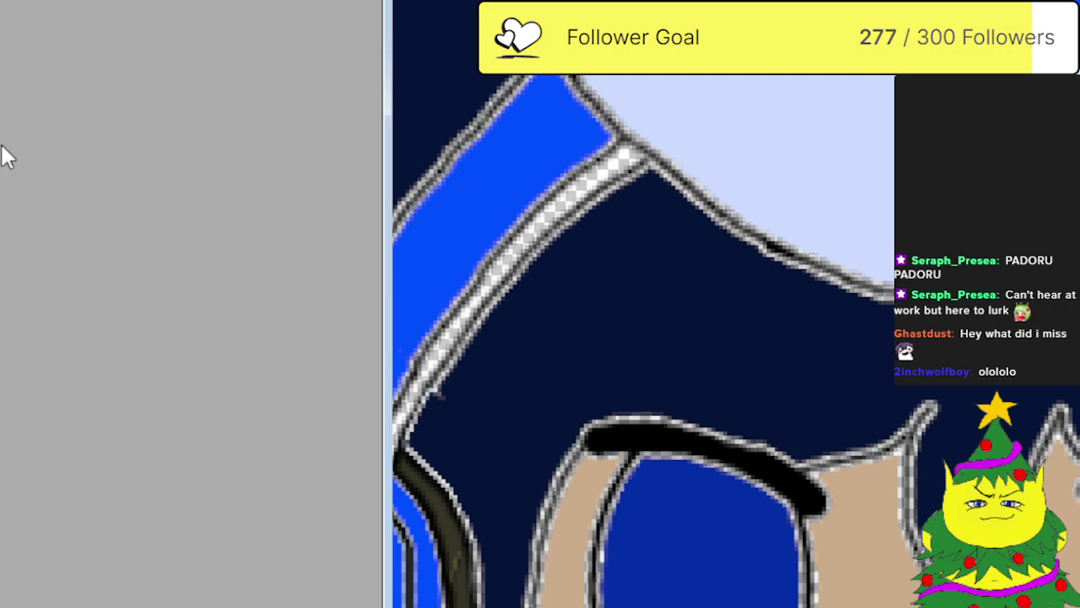
{"action": "scroll", "coordinate": [547, 164], "scroll_direction": "up", "scroll_amount": 1}
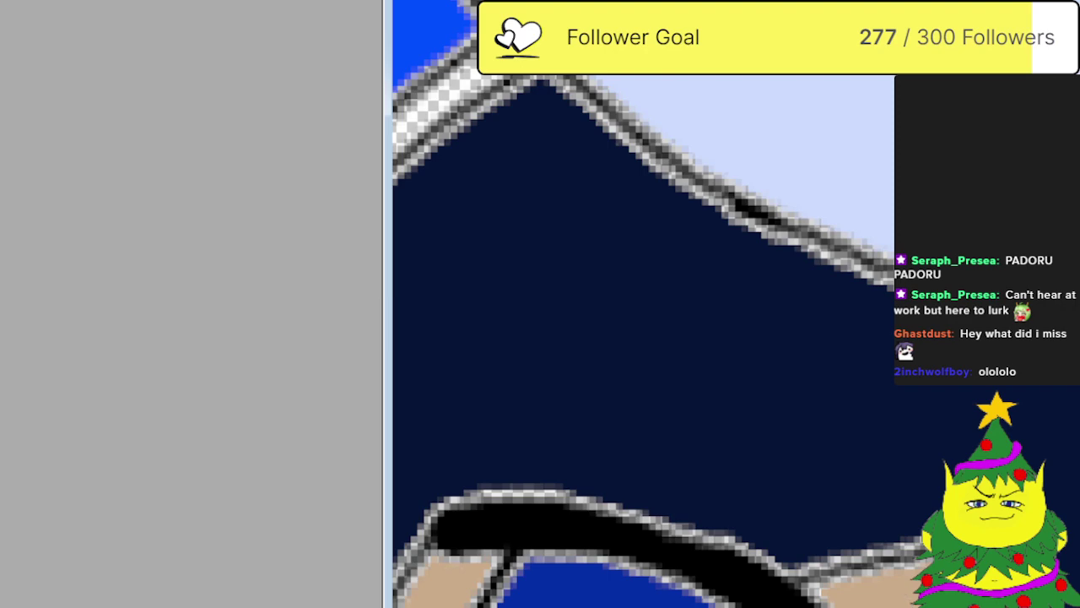
{"action": "scroll", "coordinate": [643, 338], "scroll_direction": "down", "scroll_amount": 3}
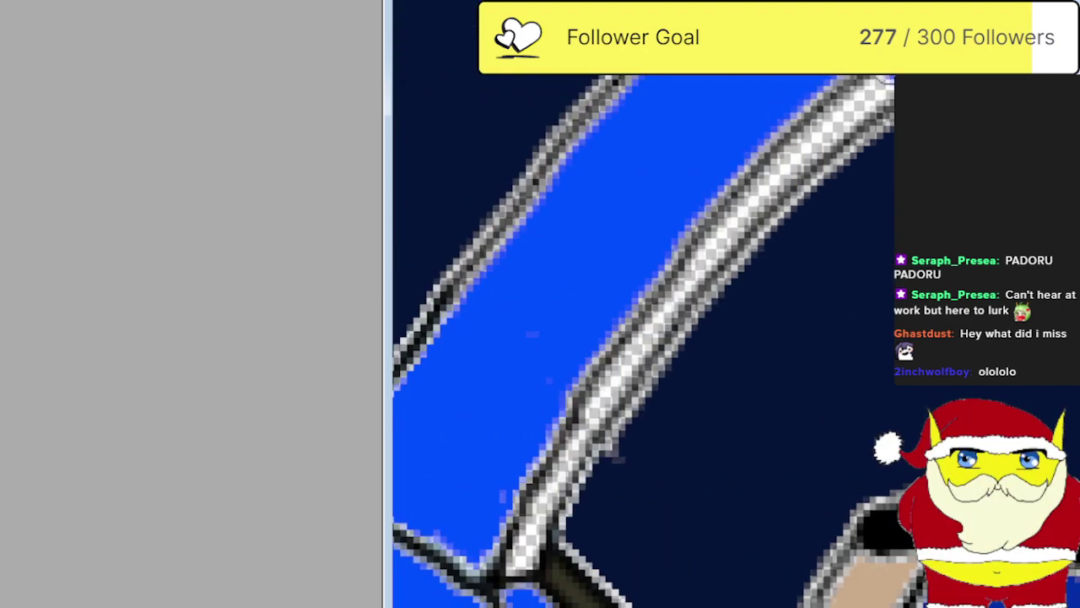
{"action": "mouse_move", "coordinate": [884, 82]}
{"action": "left_mouse_down"}
{"action": "mouse_move", "coordinate": [838, 97]}
{"action": "mouse_move", "coordinate": [712, 238]}
{"action": "mouse_move", "coordinate": [560, 446]}
{"action": "mouse_move", "coordinate": [511, 567]}
{"action": "left_mouse_up"}
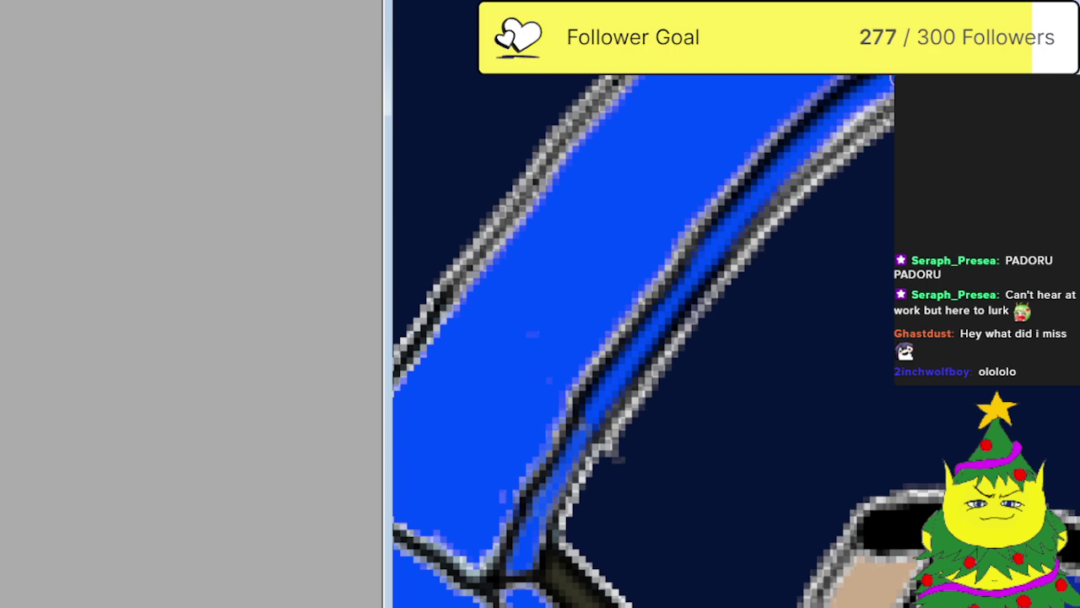
{"action": "left_click_drag", "start_coordinate": [890, 81], "coordinate": [808, 145]}
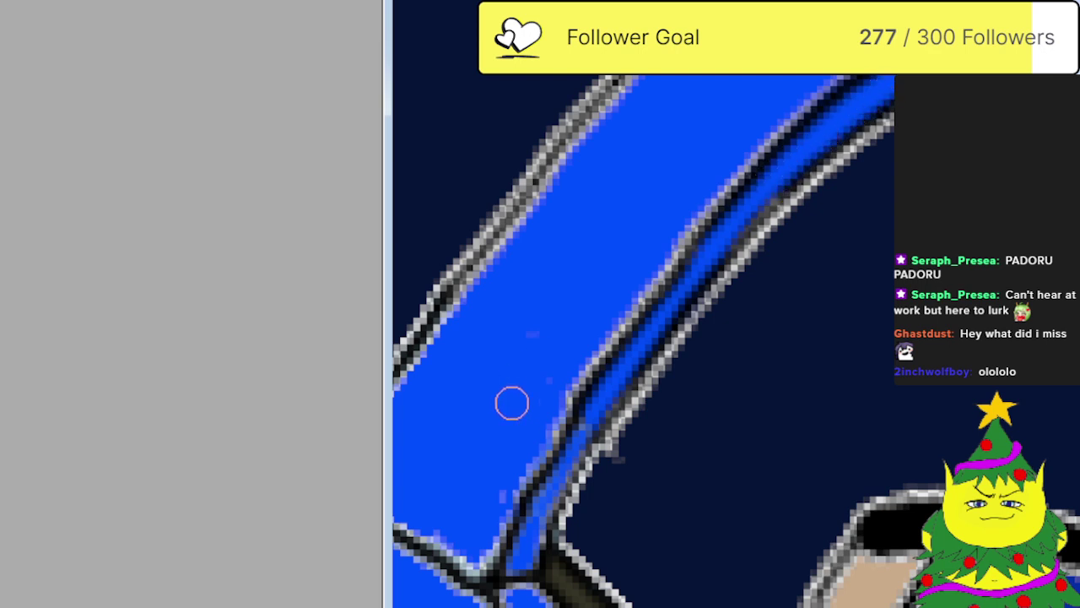
Paint the small transparent gap between the headband's base and the top of the ear cup bright blue.
{"action": "scroll", "coordinate": [513, 403], "scroll_direction": "down", "scroll_amount": 5}
{"action": "scroll", "coordinate": [641, 338], "scroll_direction": "left", "scroll_amount": 3}
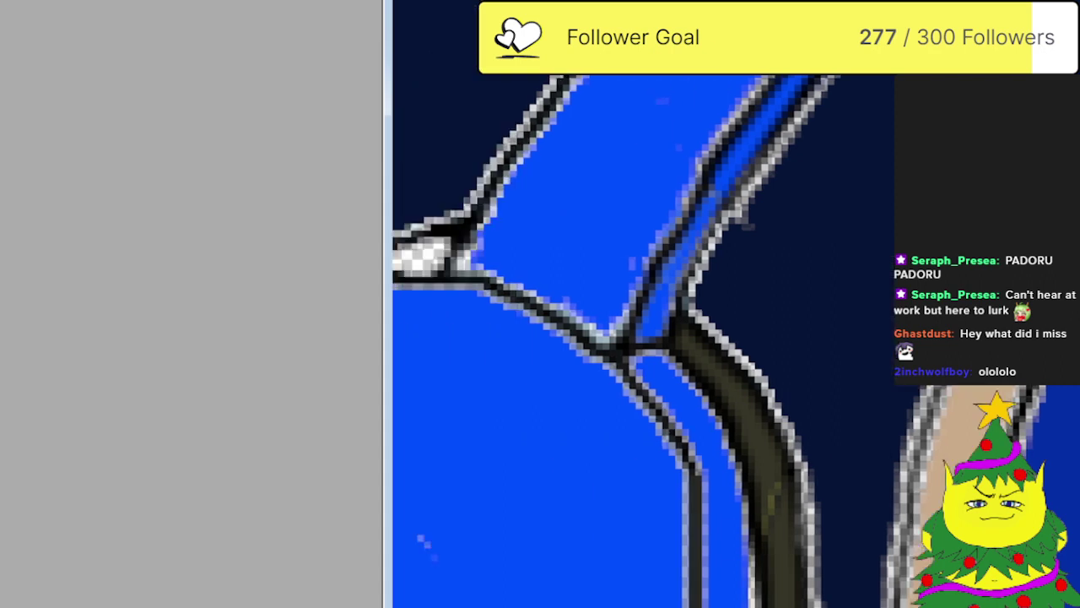
{"action": "scroll", "coordinate": [824, 231], "scroll_direction": "left", "scroll_amount": 5}
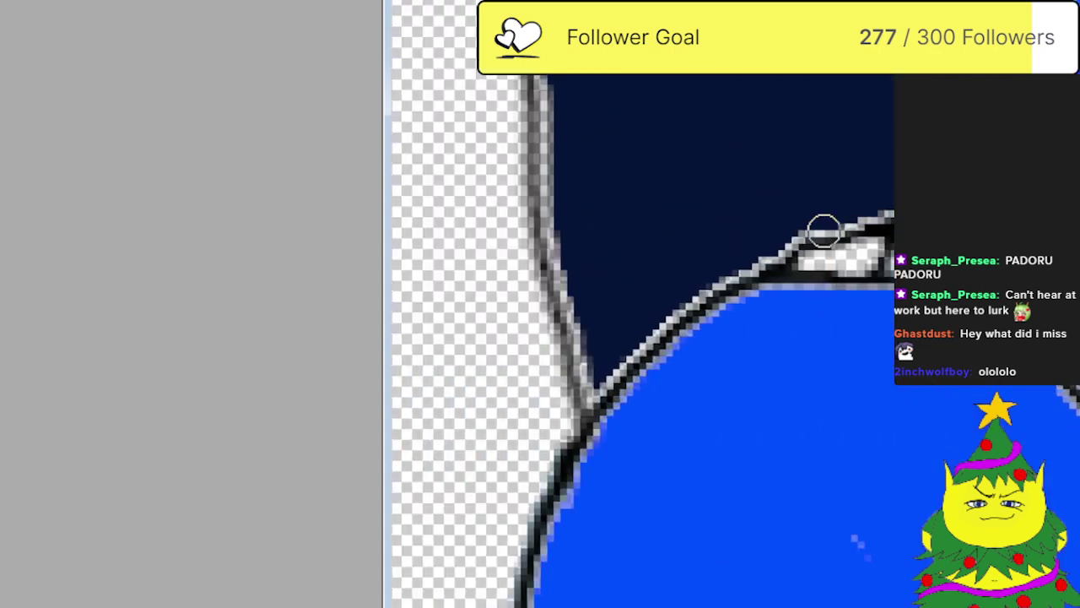
{"action": "mouse_move", "coordinate": [824, 230]}
{"action": "left_mouse_down"}
{"action": "mouse_move", "coordinate": [821, 263]}
{"action": "mouse_move", "coordinate": [809, 262]}
{"action": "mouse_move", "coordinate": [846, 258]}
{"action": "left_mouse_up"}
{"action": "scroll", "coordinate": [788, 260], "scroll_direction": "down", "scroll_amount": 4}
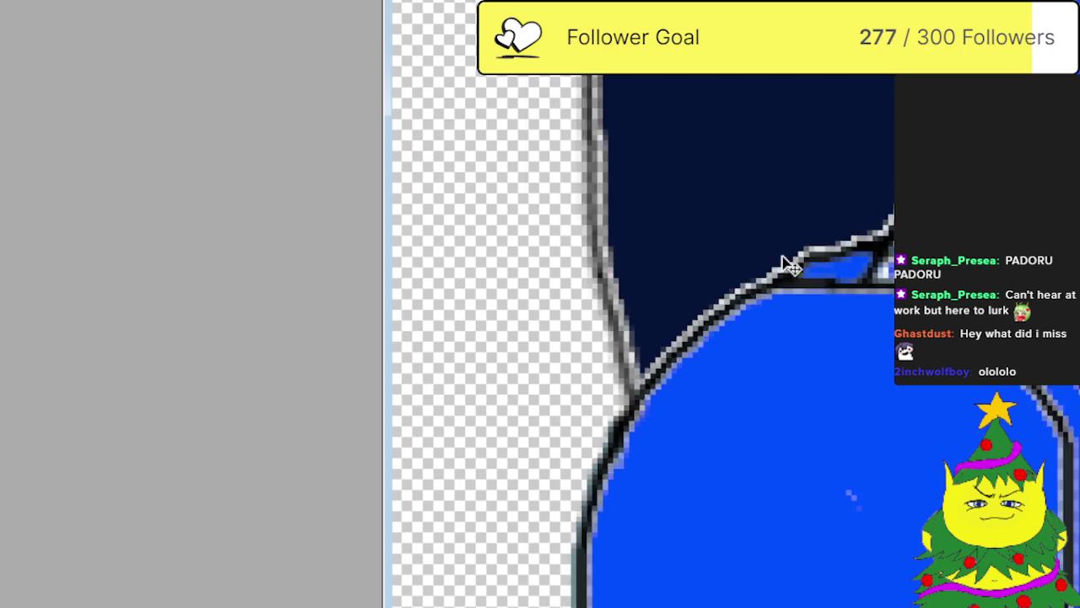
Fill the sack and its tied end with the red used for the sack in padoru limisfolie.png.
{"action": "scroll", "coordinate": [790, 265], "scroll_direction": "down", "scroll_amount": 2}
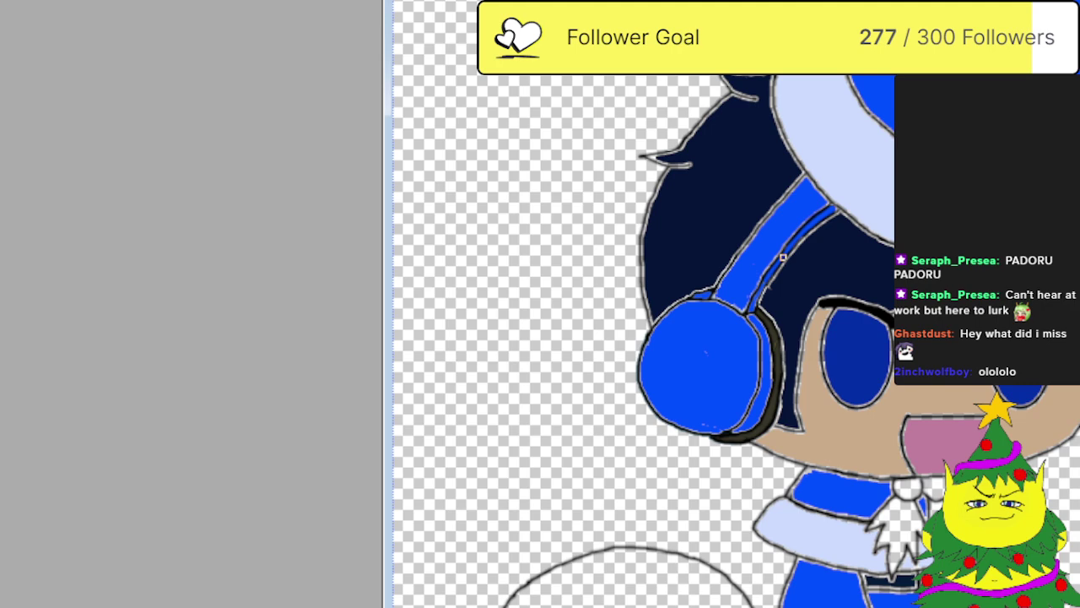
{"action": "scroll", "coordinate": [825, 300], "scroll_direction": "down", "scroll_amount": 5}
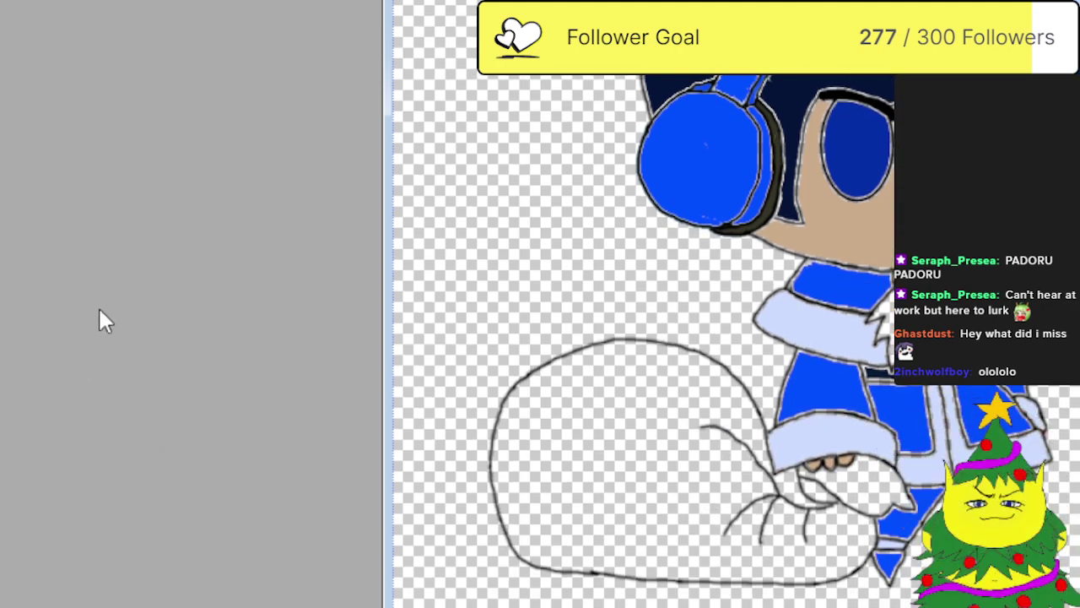
{"action": "key", "text": "ctrl+Tab"}
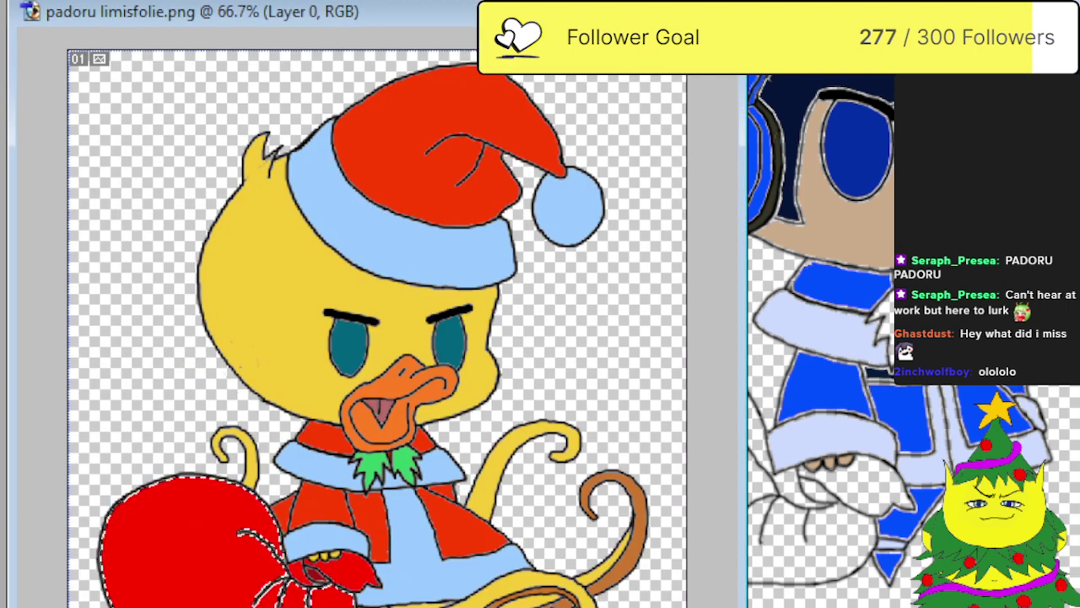
{"action": "key", "text": "ctrl+Tab"}
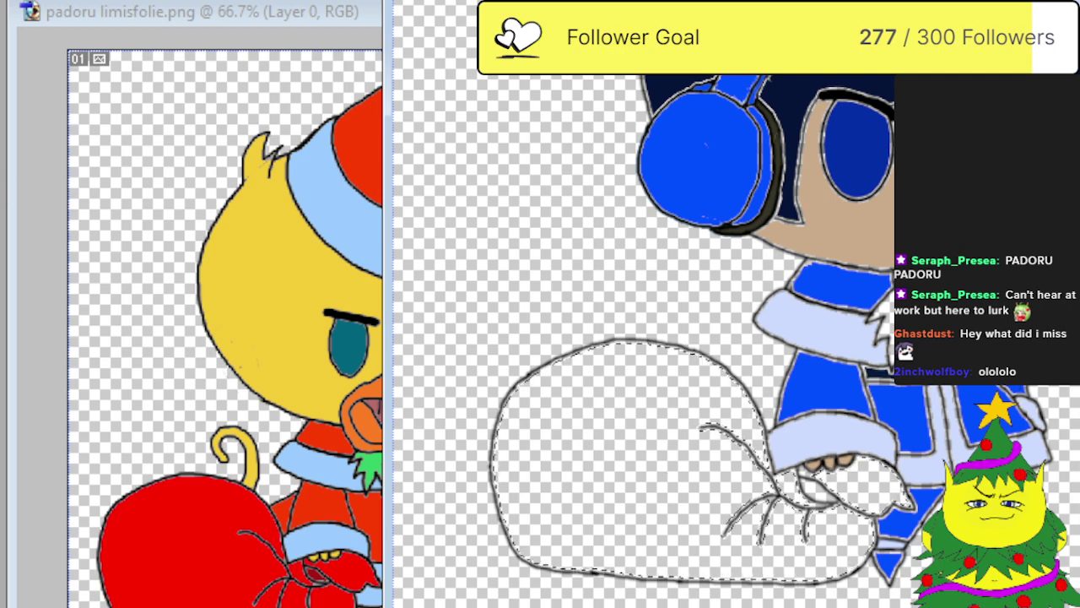
{"action": "mouse_move", "coordinate": [797, 485]}
{"action": "left_mouse_down"}
{"action": "mouse_move", "coordinate": [574, 442]}
{"action": "mouse_move", "coordinate": [519, 515]}
{"action": "left_mouse_up"}
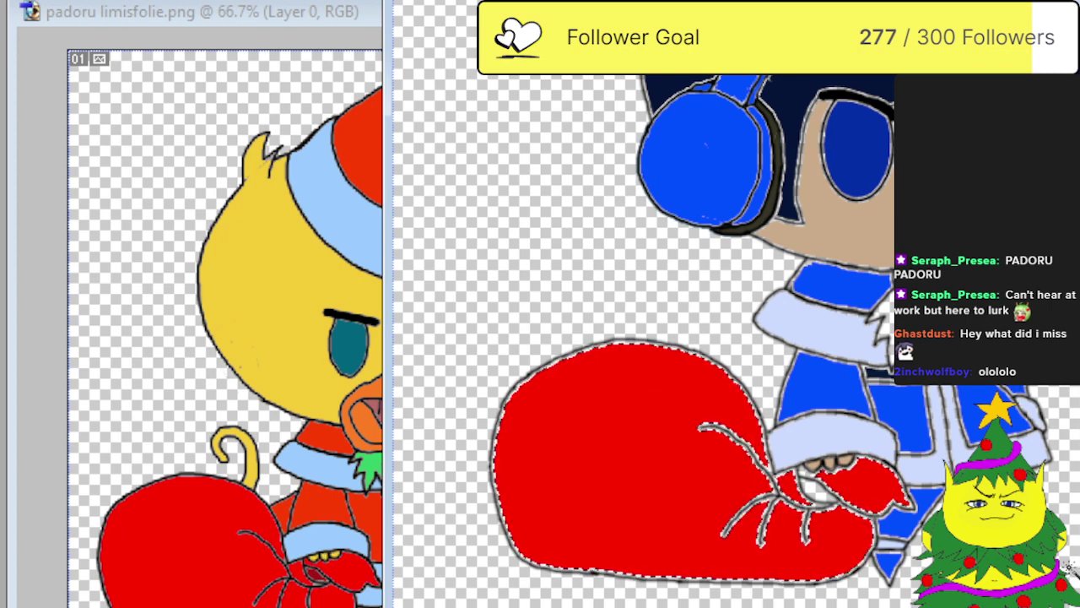
Fill the small inner fold of the sack's tied opening below the fingers with dark red.
{"action": "left_click", "coordinate": [826, 500]}
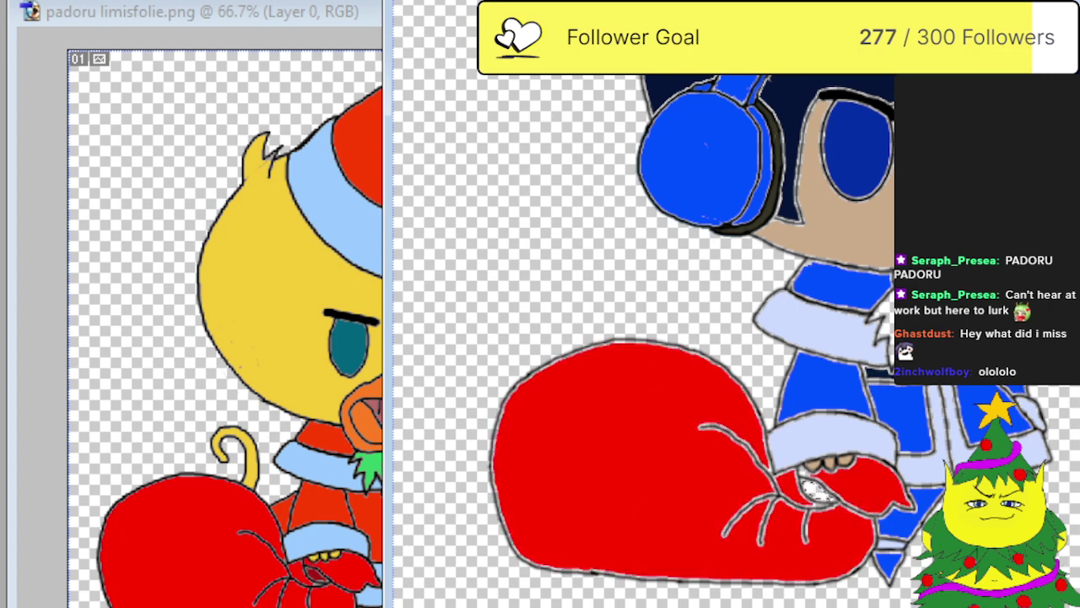
{"action": "left_click", "coordinate": [823, 493]}
{"action": "key", "text": "ctrl+plus"}
{"action": "key", "text": "ctrl+plus"}
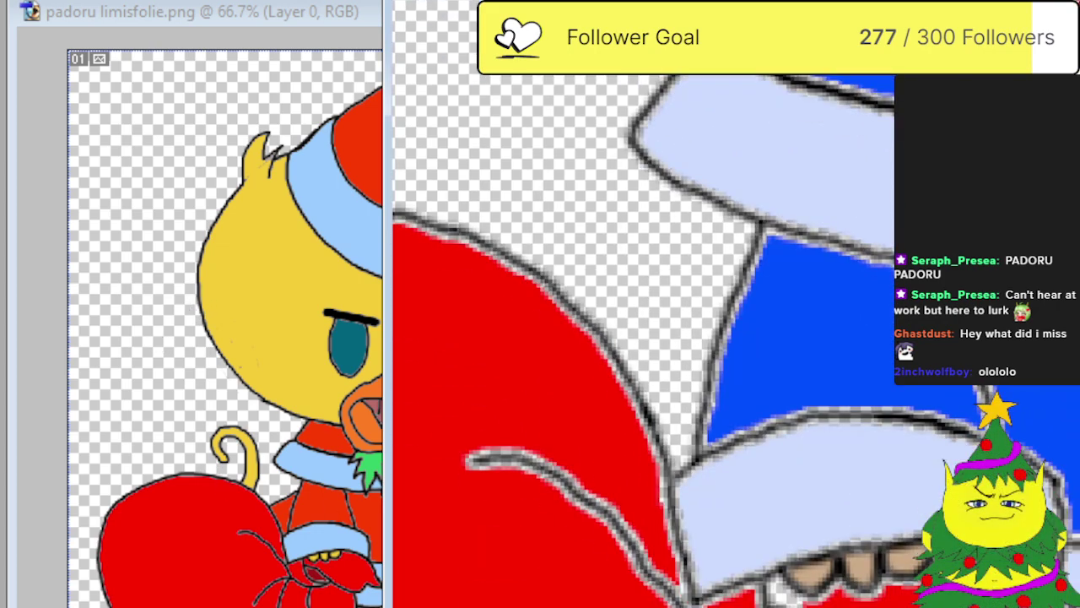
{"action": "scroll", "coordinate": [725, 337], "scroll_direction": "down", "scroll_amount": 5}
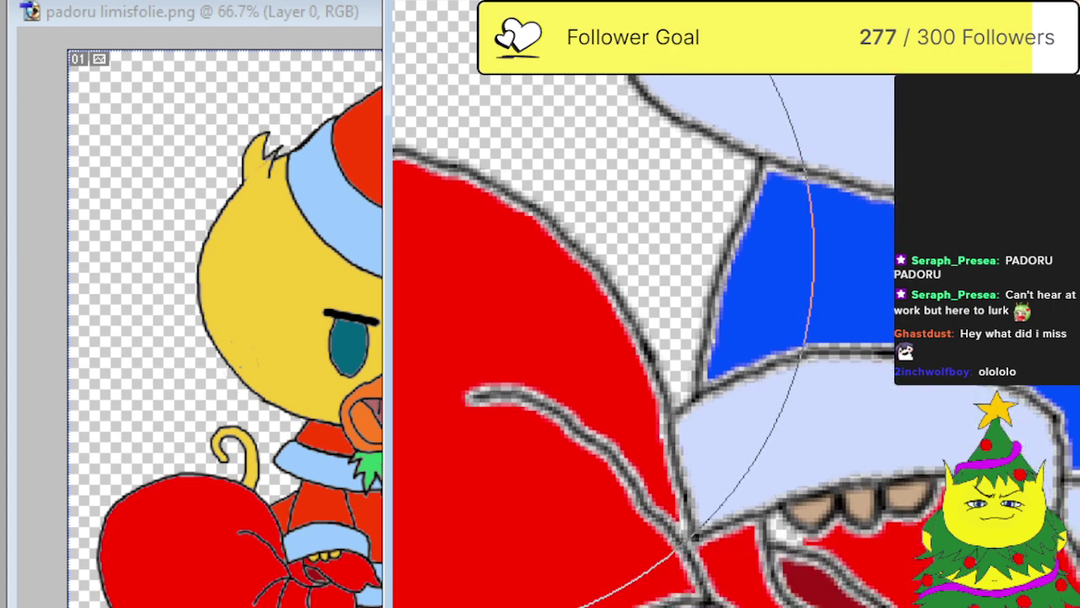